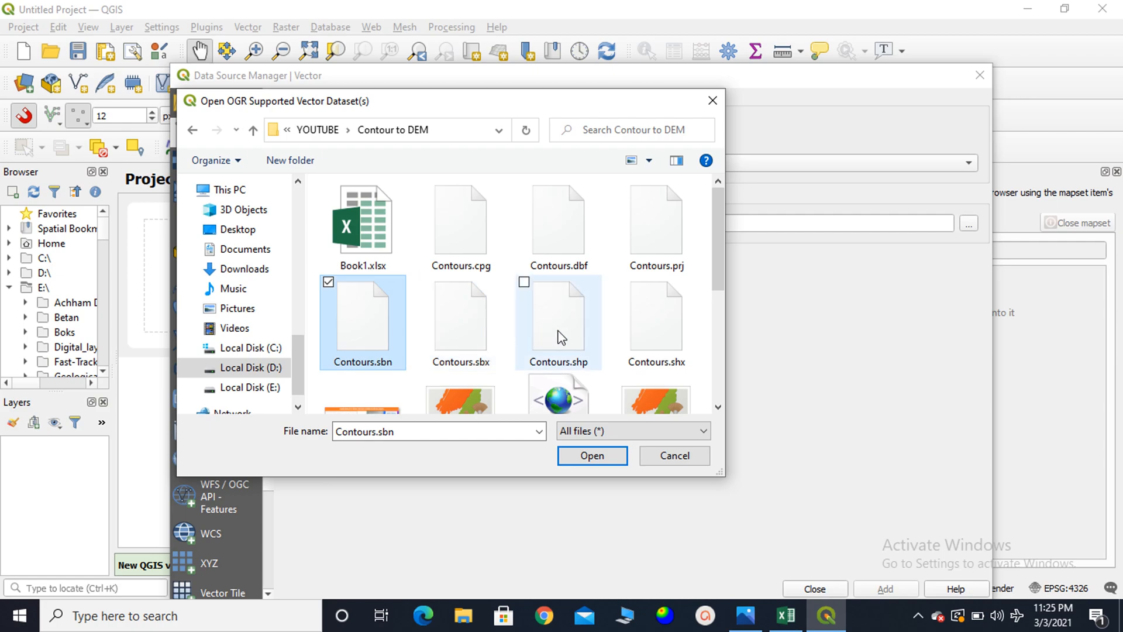
Load the Contours.shp shapefile from D:\YOUTUBE\Contour to DEM as a vector layer and close the data source manager.
{"action": "left_click", "coordinate": [590, 456]}
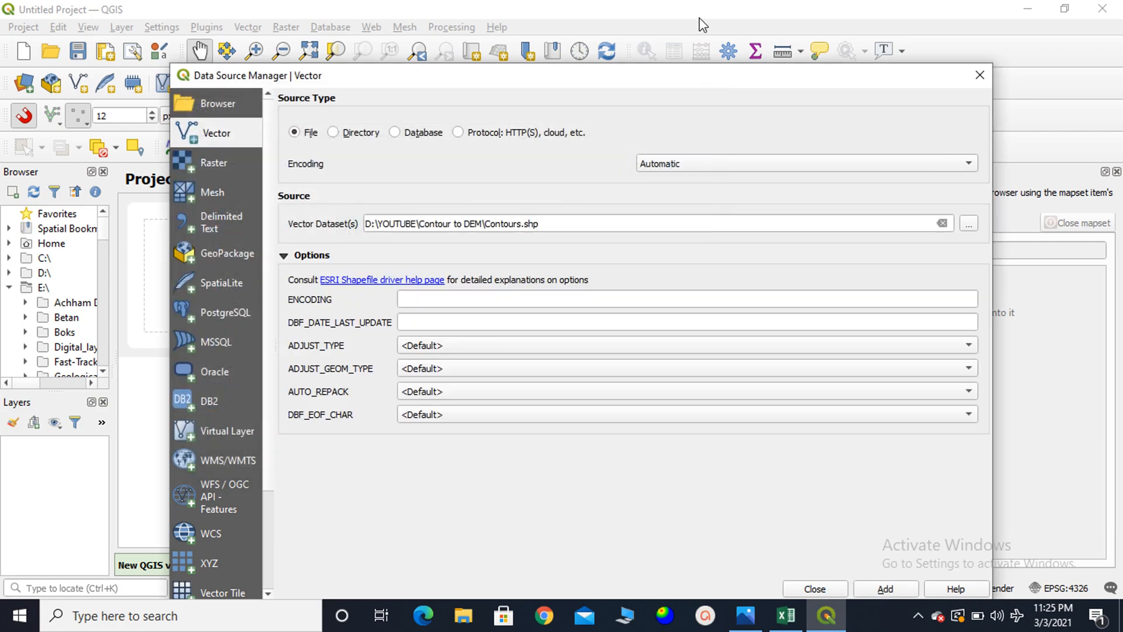
{"action": "left_click_drag", "start_coordinate": [642, 70], "coordinate": [617, 36]}
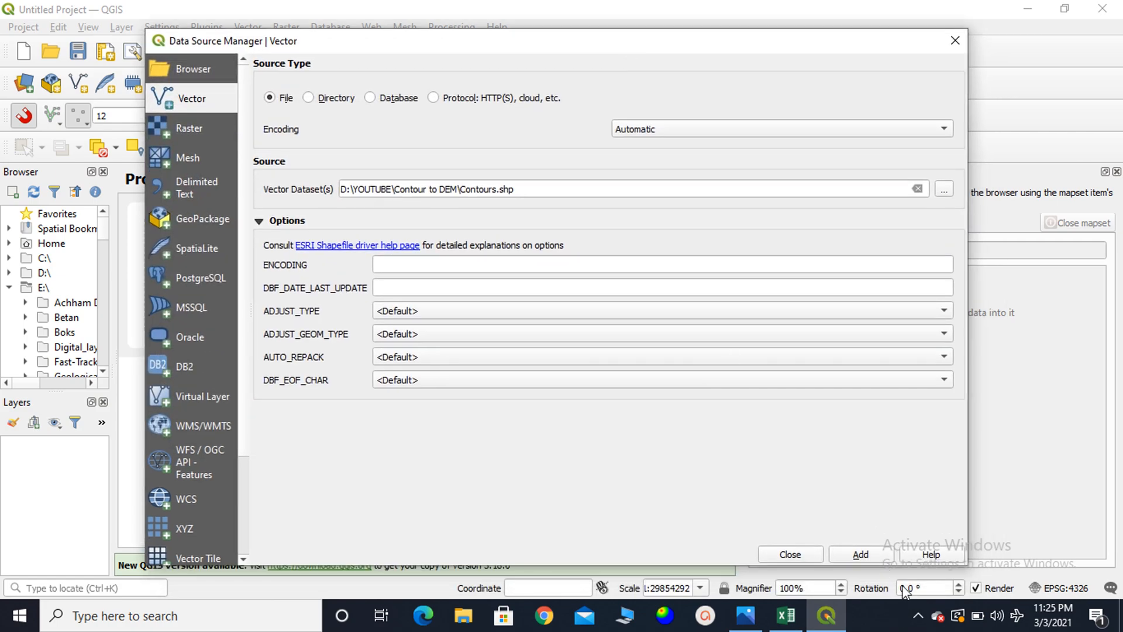
{"action": "left_click", "coordinate": [859, 556]}
{"action": "left_click", "coordinate": [794, 555]}
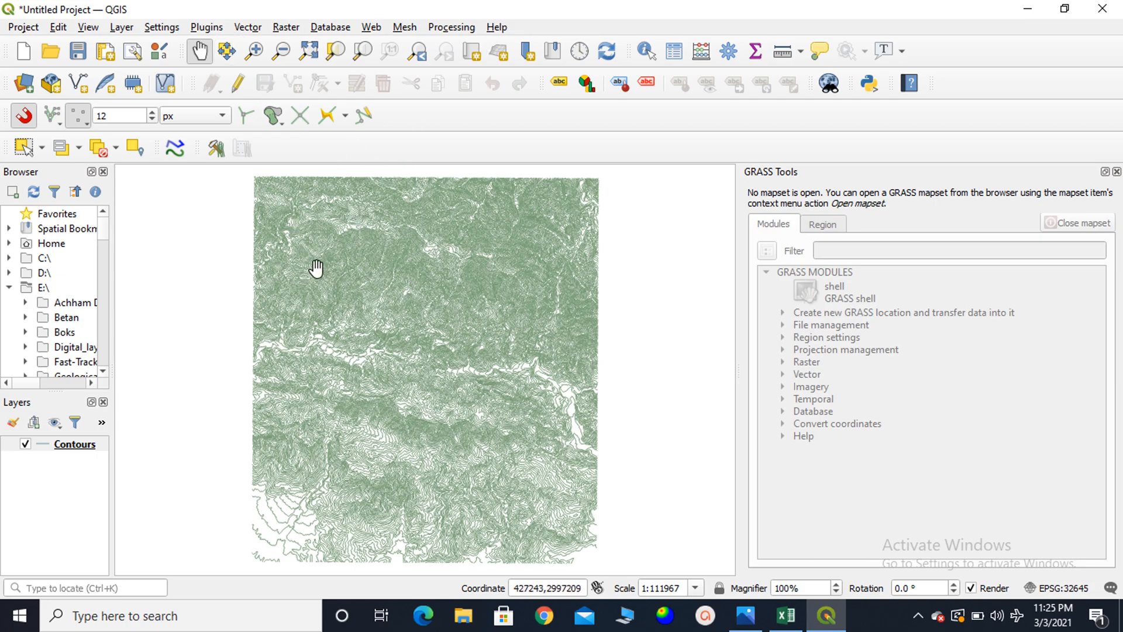
Find the GRASS 7 plugin by searching for "grass", disable and re-enable it, and close the plugin manager.
{"action": "left_click", "coordinate": [205, 29]}
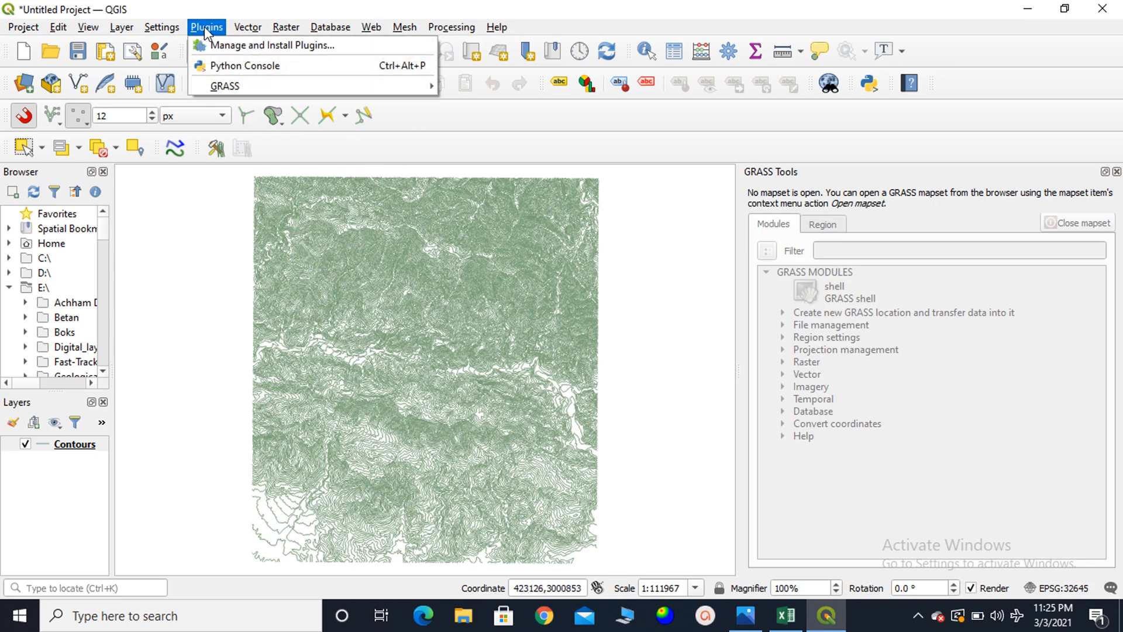
{"action": "left_click", "coordinate": [237, 47]}
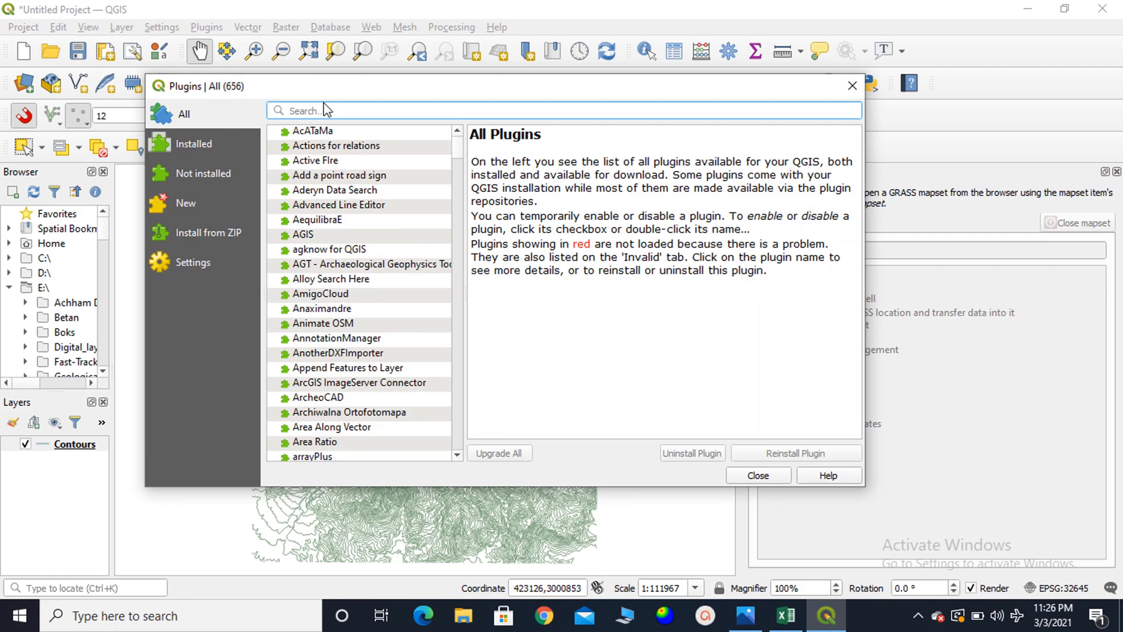
{"action": "type", "text": "grass"}
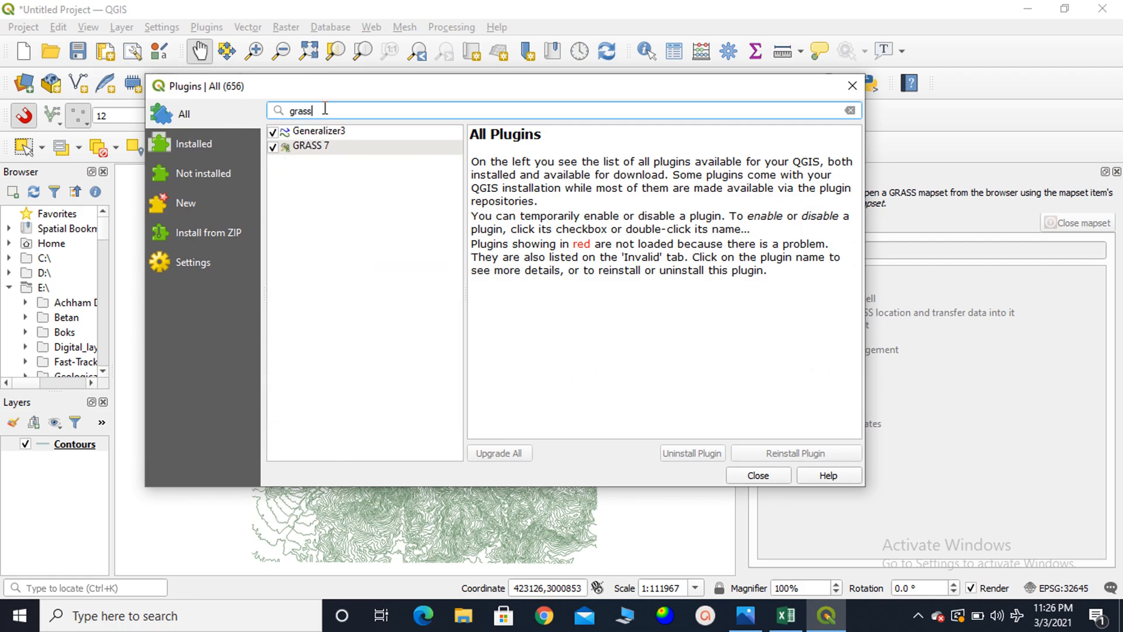
{"action": "left_click", "coordinate": [274, 148]}
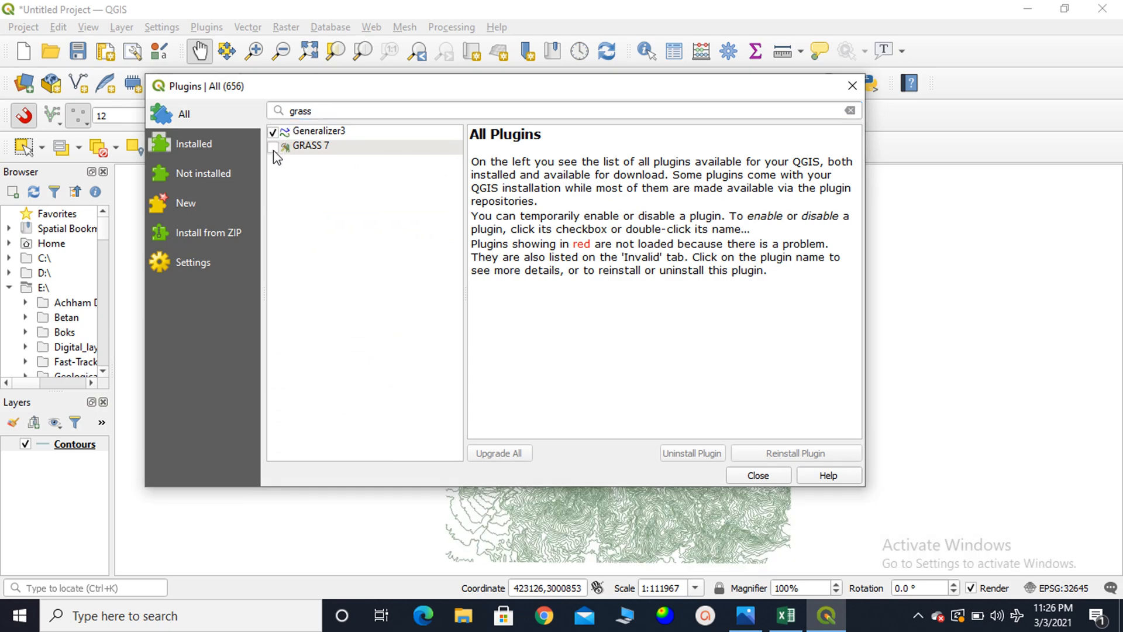
{"action": "left_click", "coordinate": [273, 148]}
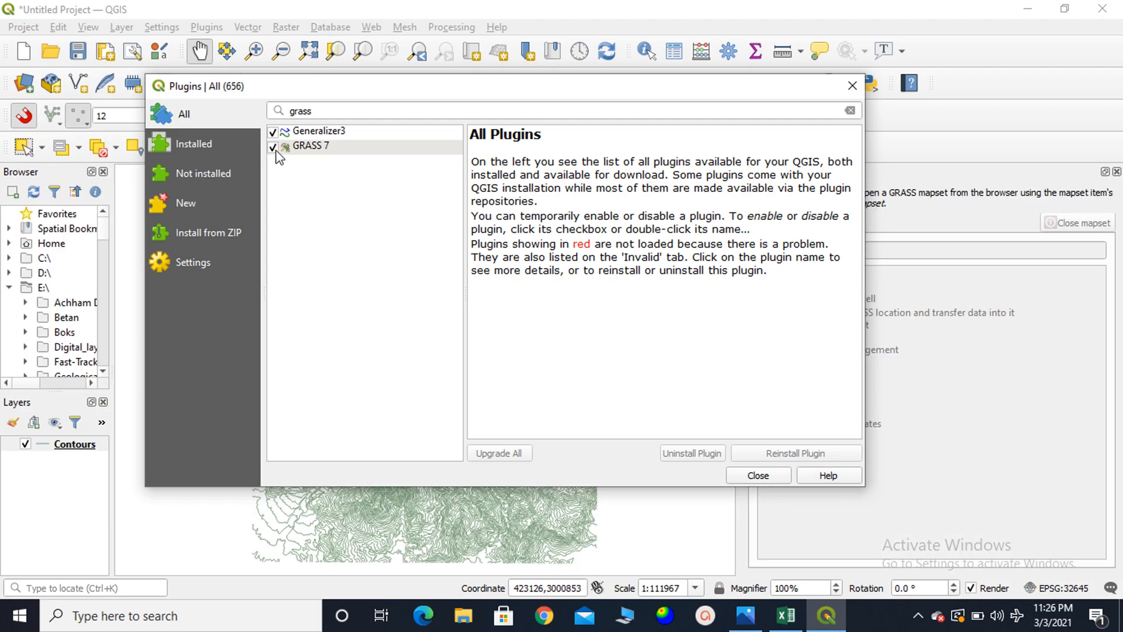
{"action": "left_click", "coordinate": [749, 477]}
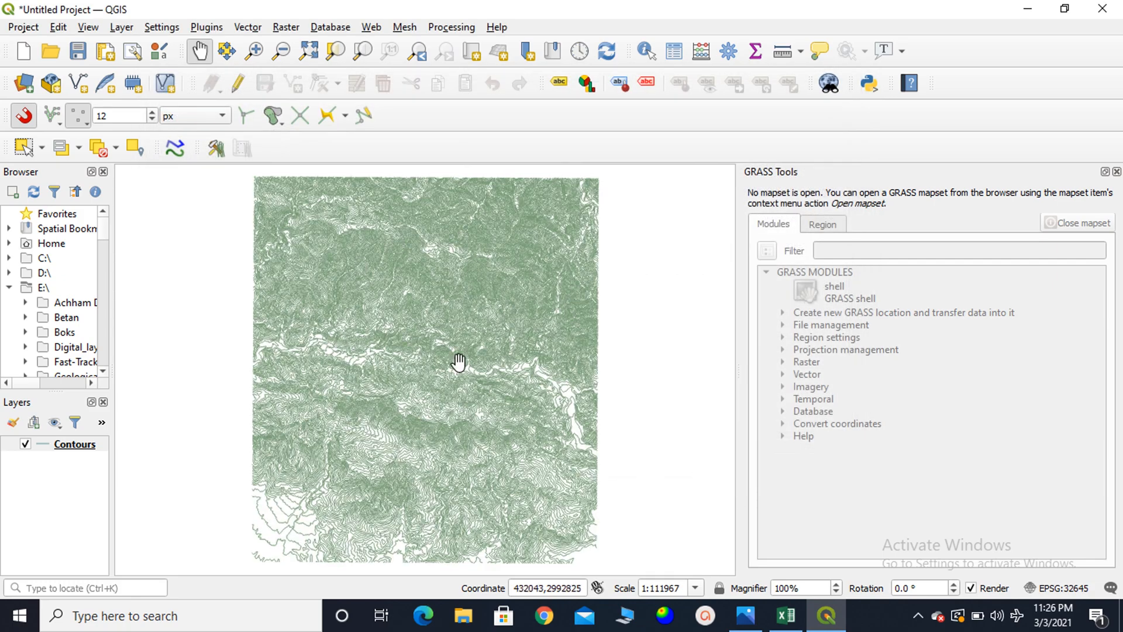
Start a new GRASS mapset in the default grassdata database directory and create a new location named LOcation1.
{"action": "scroll", "coordinate": [434, 333], "scroll_direction": "up", "scroll_amount": 1}
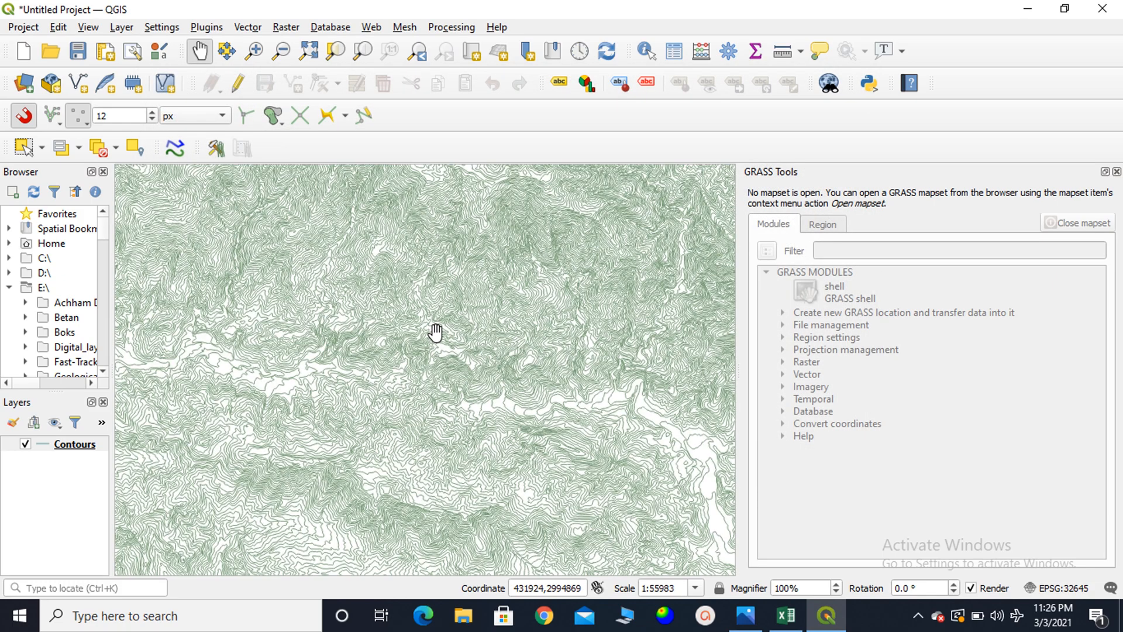
{"action": "scroll", "coordinate": [436, 332], "scroll_direction": "down", "scroll_amount": 1}
{"action": "left_click_drag", "start_coordinate": [471, 301], "coordinate": [484, 287]}
{"action": "left_click", "coordinate": [206, 27]}
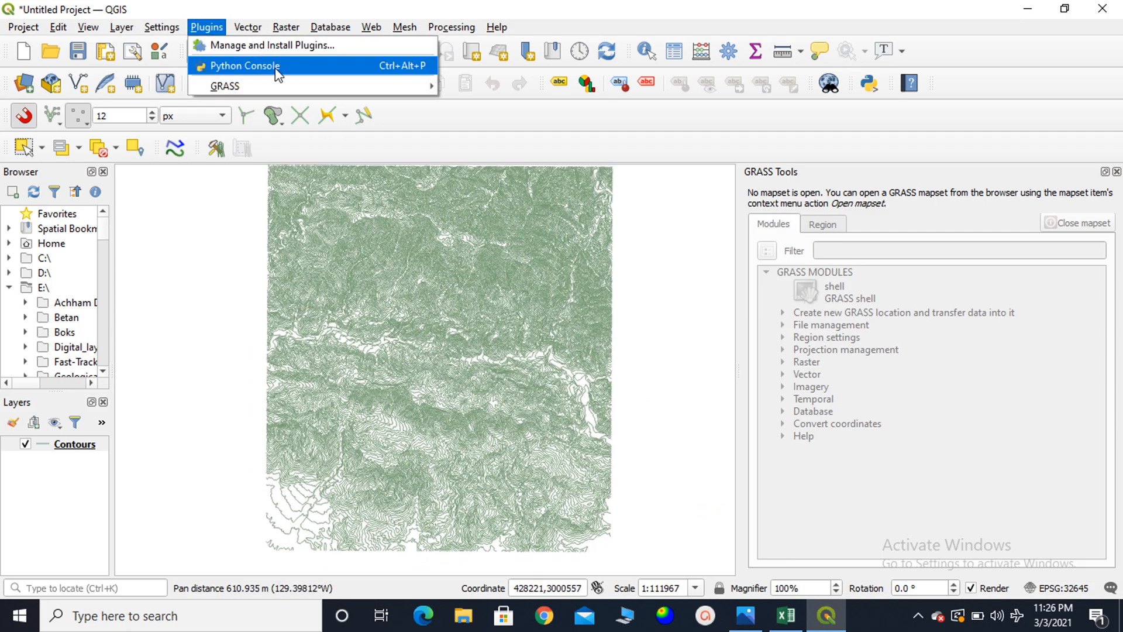
{"action": "mouse_move", "coordinate": [363, 87]}
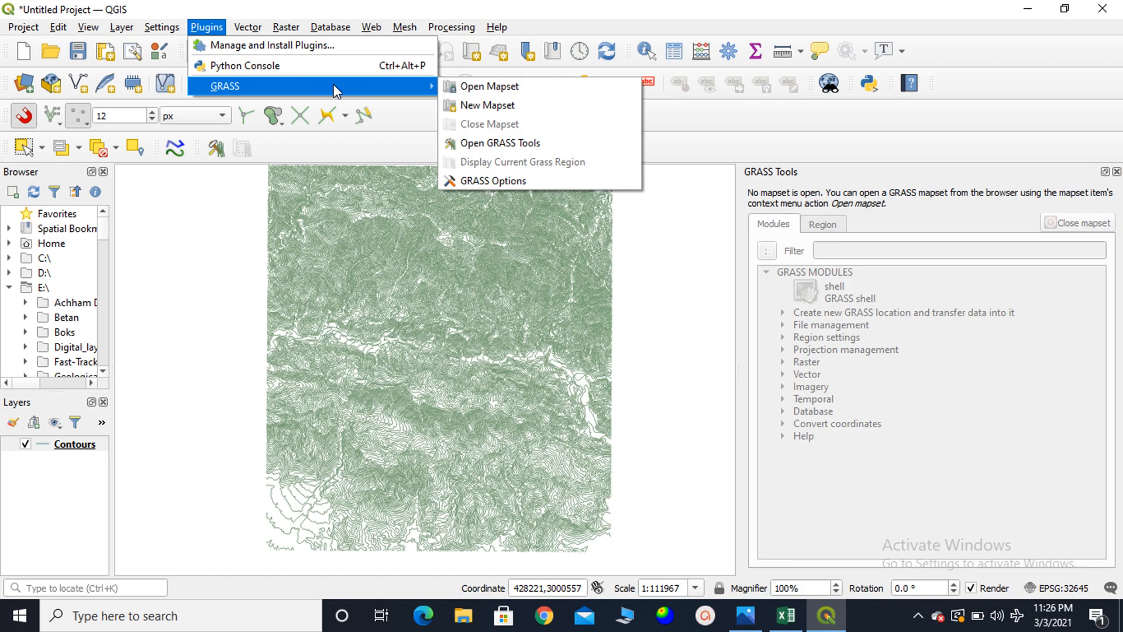
{"action": "left_click", "coordinate": [486, 107]}
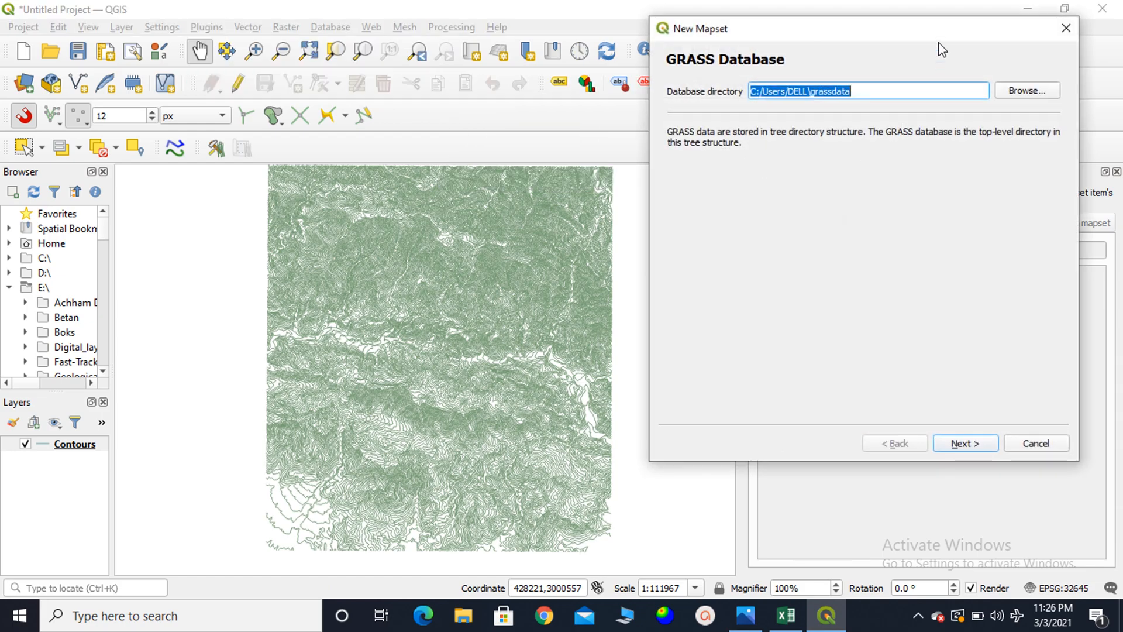
{"action": "left_click", "coordinate": [960, 446]}
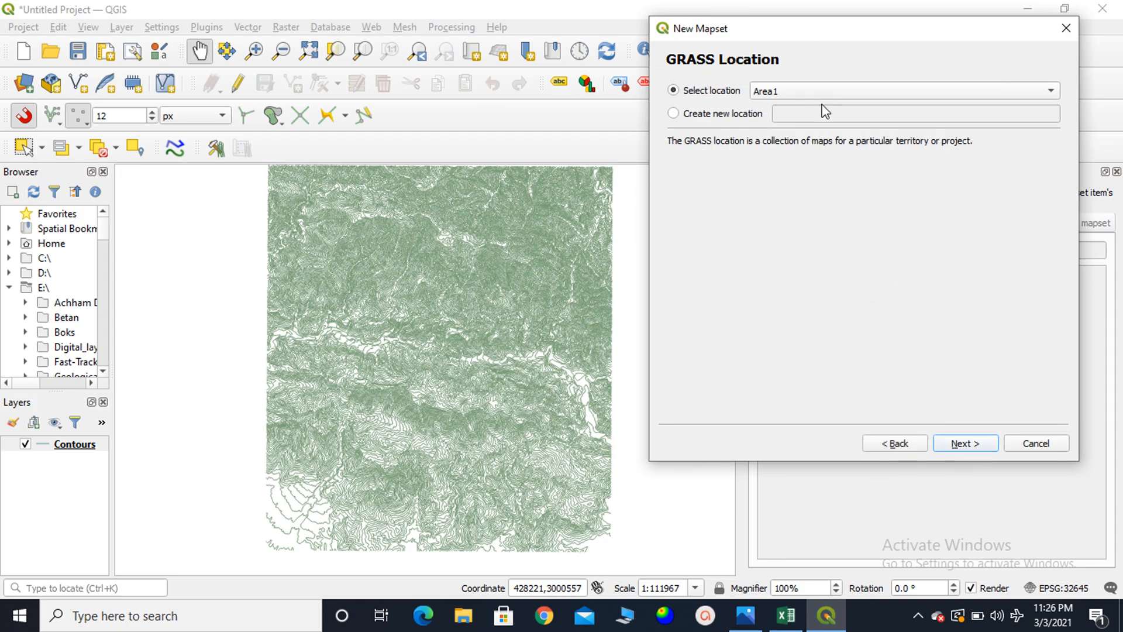
{"action": "left_click", "coordinate": [715, 117]}
{"action": "left_click", "coordinate": [845, 117]}
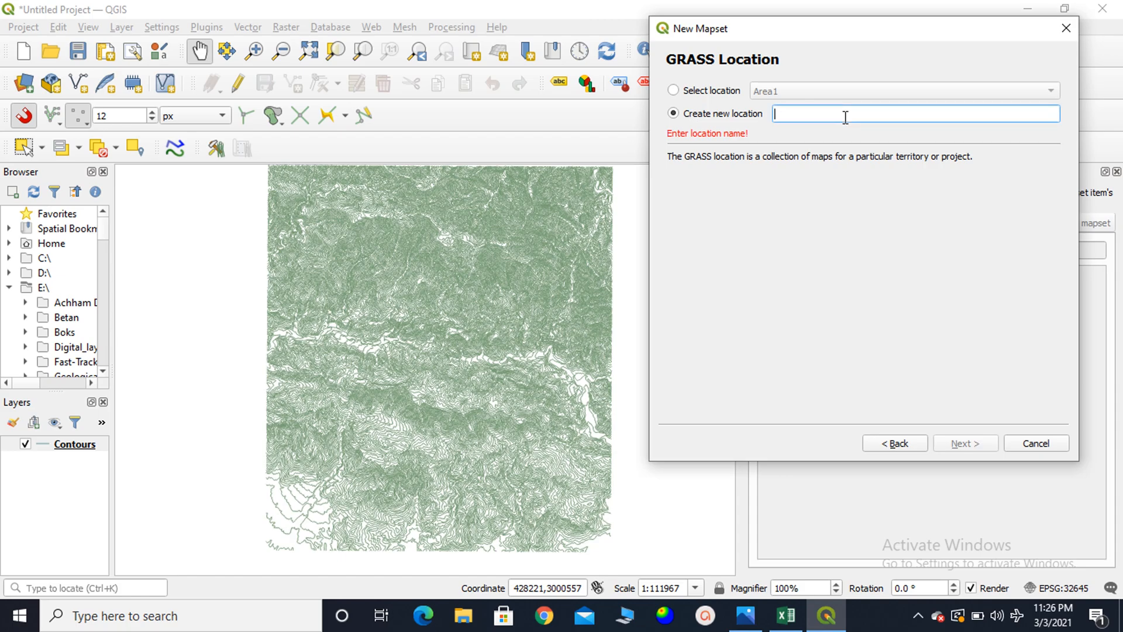
{"action": "type", "text": "LO"}
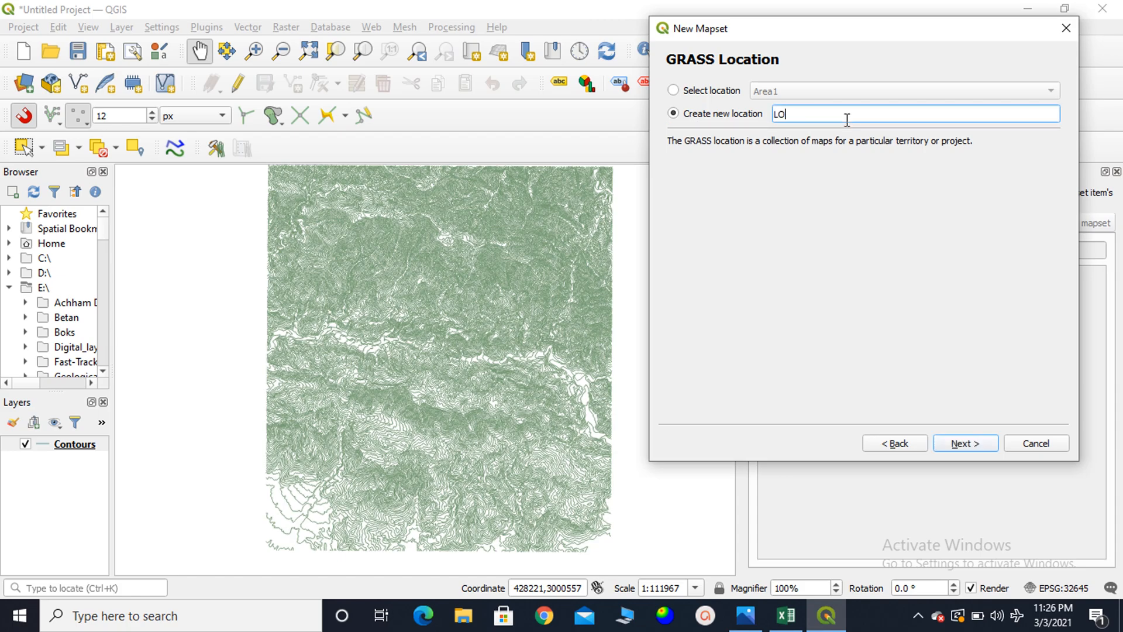
{"action": "type", "text": "cation1"}
{"action": "left_click", "coordinate": [977, 446]}
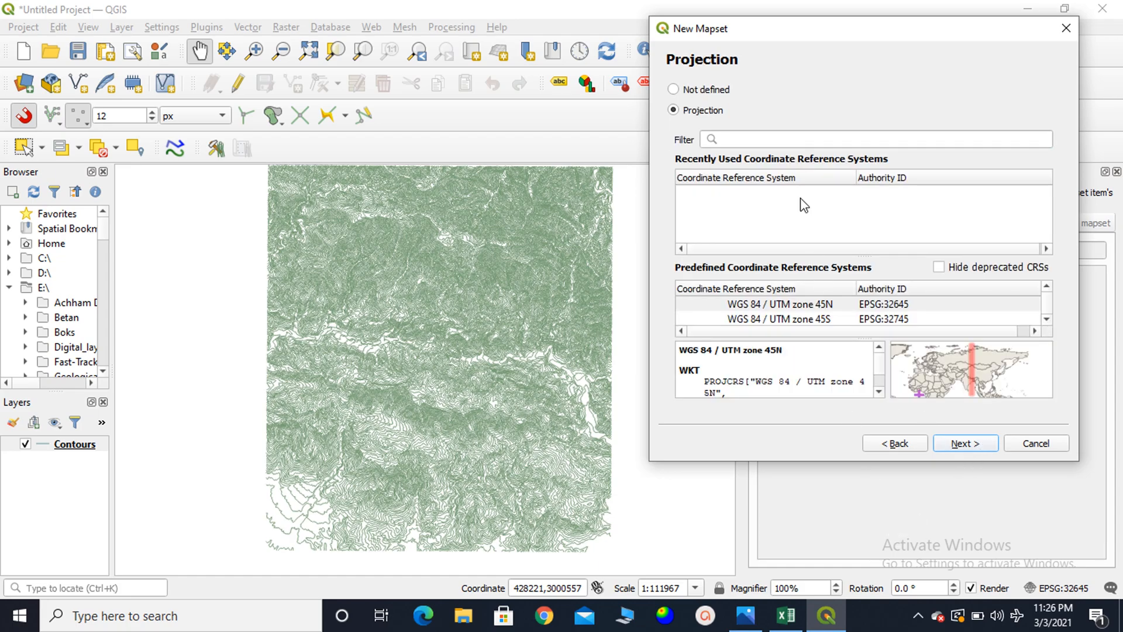
Set the location's projection to WGS 84 / UTM zone 45N (EPSG:32645) and its default region to the current QGIS extent.
{"action": "left_click", "coordinate": [787, 303]}
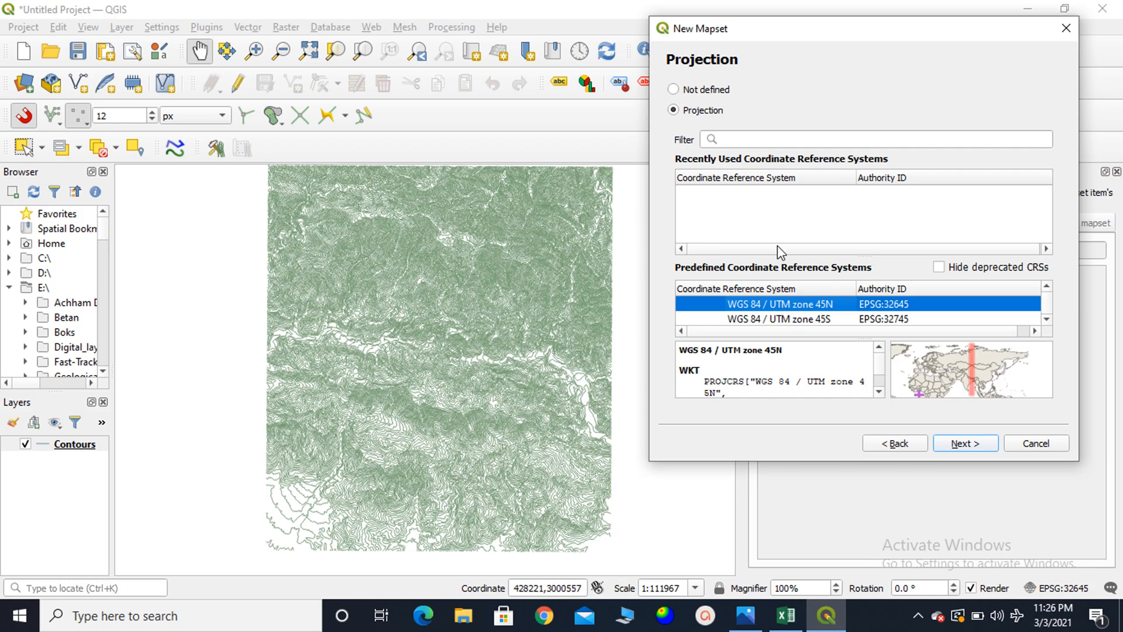
{"action": "left_click", "coordinate": [960, 445]}
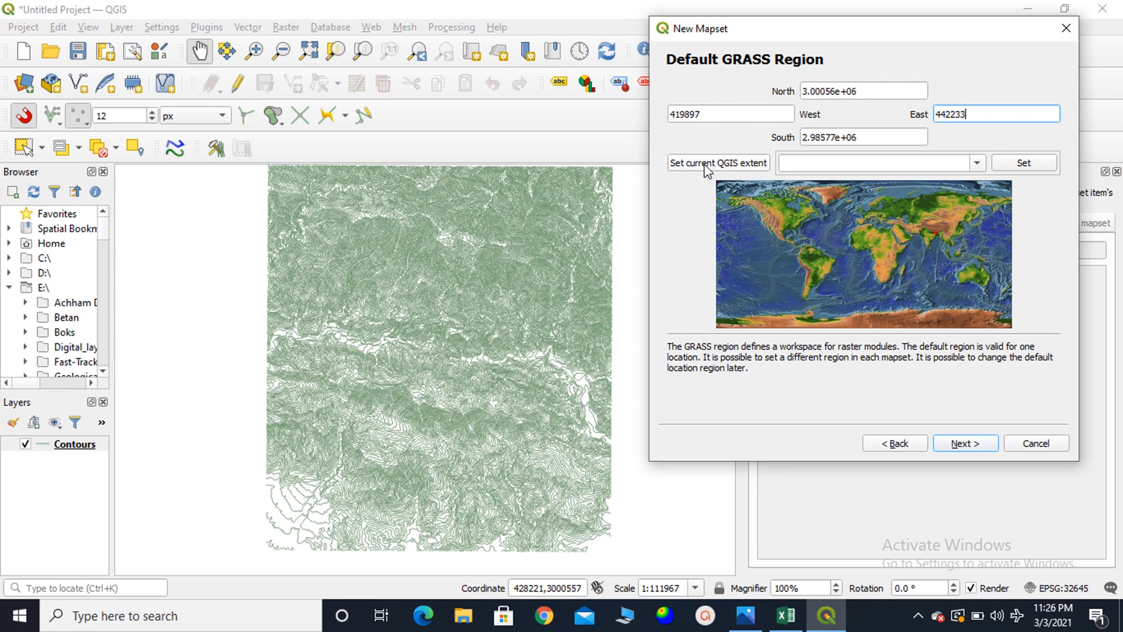
{"action": "left_click", "coordinate": [687, 167]}
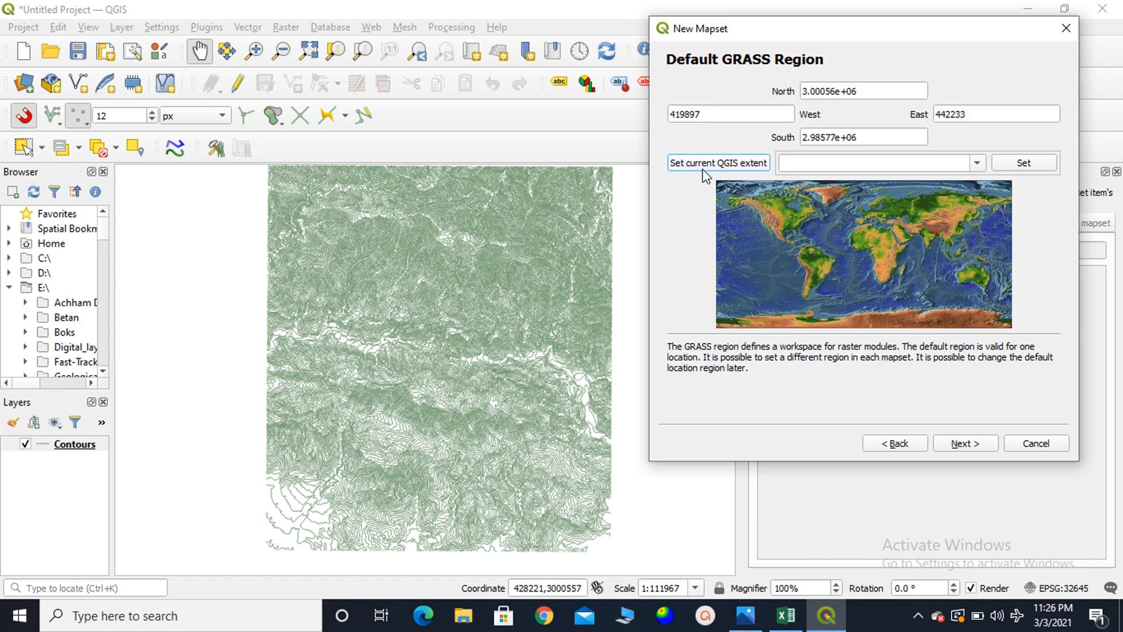
{"action": "left_click", "coordinate": [966, 444]}
Name the mapset newmapset and finish creating it with the option to open it enabled.
{"action": "type", "text": "newmapset"}
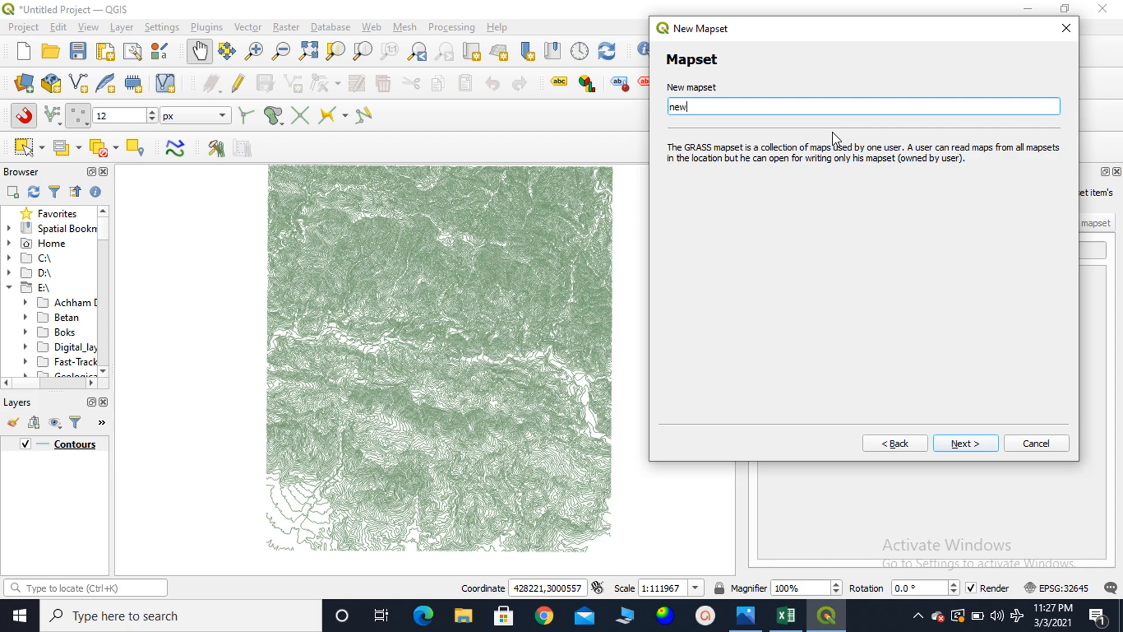
{"action": "left_click", "coordinate": [978, 448]}
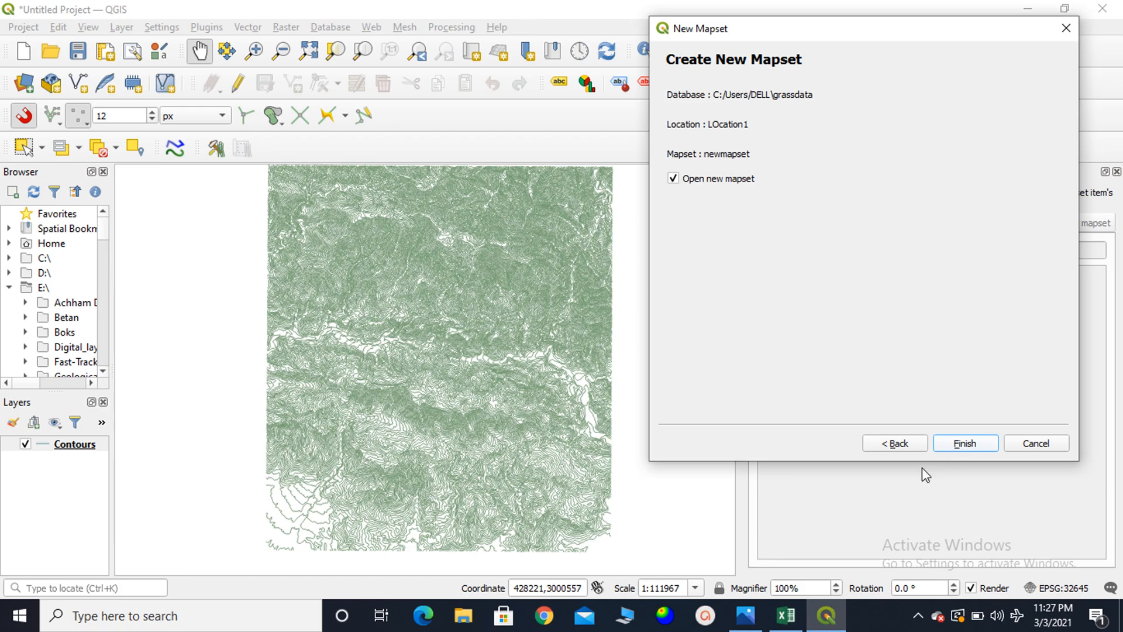
{"action": "left_click", "coordinate": [942, 443]}
{"action": "left_click", "coordinate": [1000, 266]}
Examine how the GRASS region outline compares with the area covered by the contours on the map.
{"action": "scroll", "coordinate": [286, 394], "scroll_direction": "down", "scroll_amount": 2}
{"action": "scroll", "coordinate": [299, 386], "scroll_direction": "up", "scroll_amount": 1}
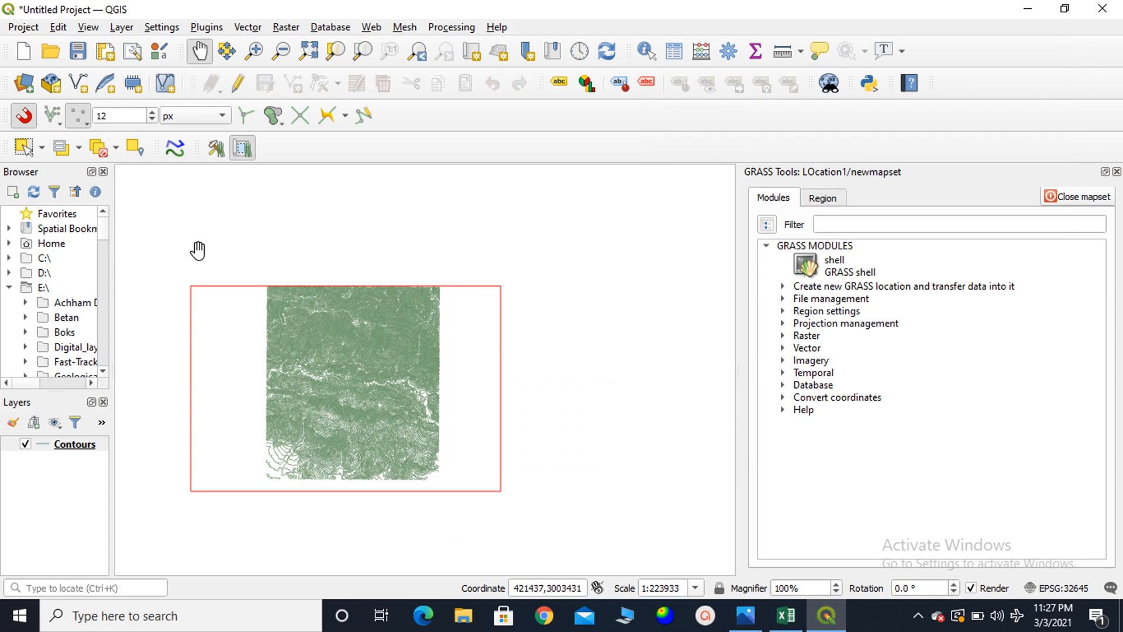
{"action": "left_click_drag", "start_coordinate": [293, 326], "coordinate": [434, 312]}
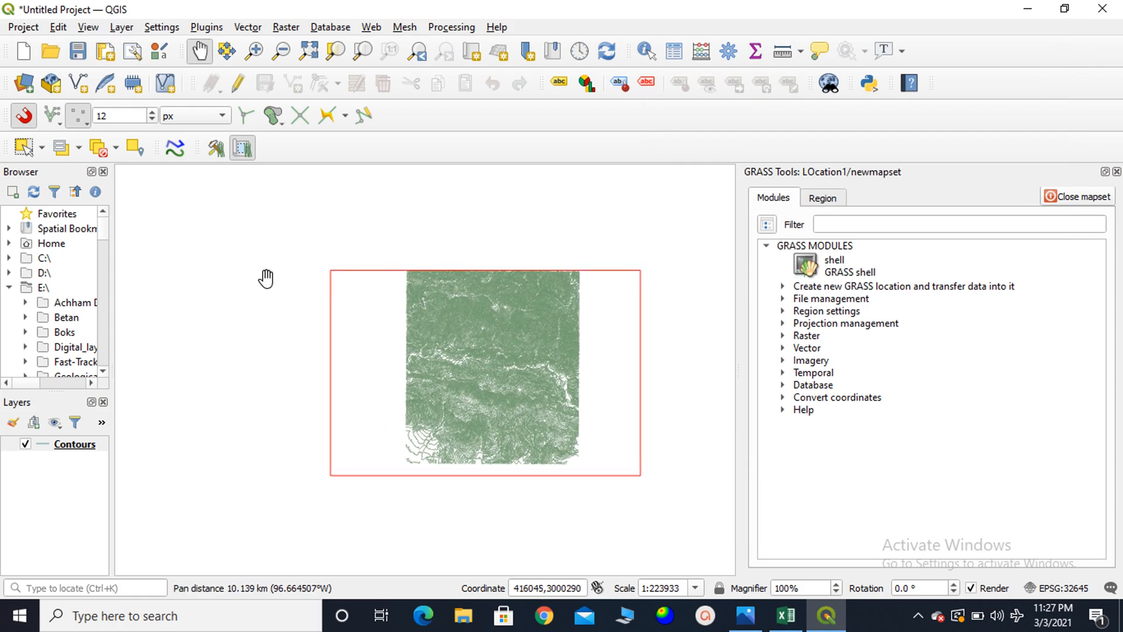
{"action": "left_click_drag", "start_coordinate": [517, 328], "coordinate": [456, 311]}
{"action": "scroll", "coordinate": [415, 335], "scroll_direction": "up", "scroll_amount": 1}
{"action": "scroll", "coordinate": [413, 334], "scroll_direction": "down", "scroll_amount": 1}
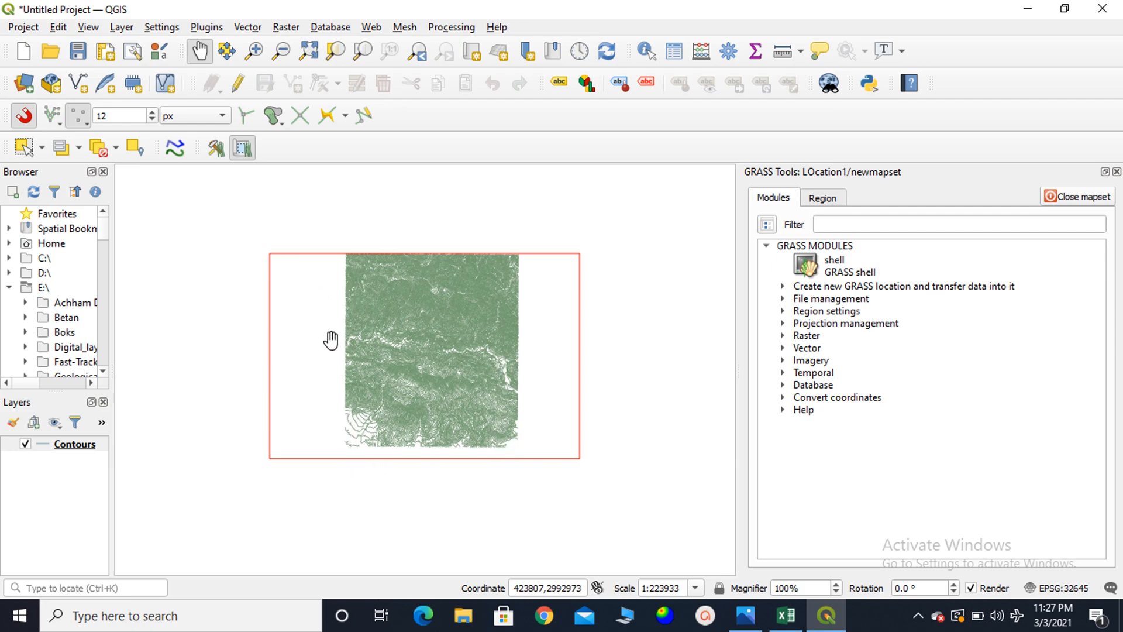
{"action": "mouse_move", "coordinate": [461, 303]}
{"action": "left_mouse_down"}
{"action": "mouse_move", "coordinate": [446, 306]}
{"action": "mouse_move", "coordinate": [458, 293]}
{"action": "left_mouse_up"}
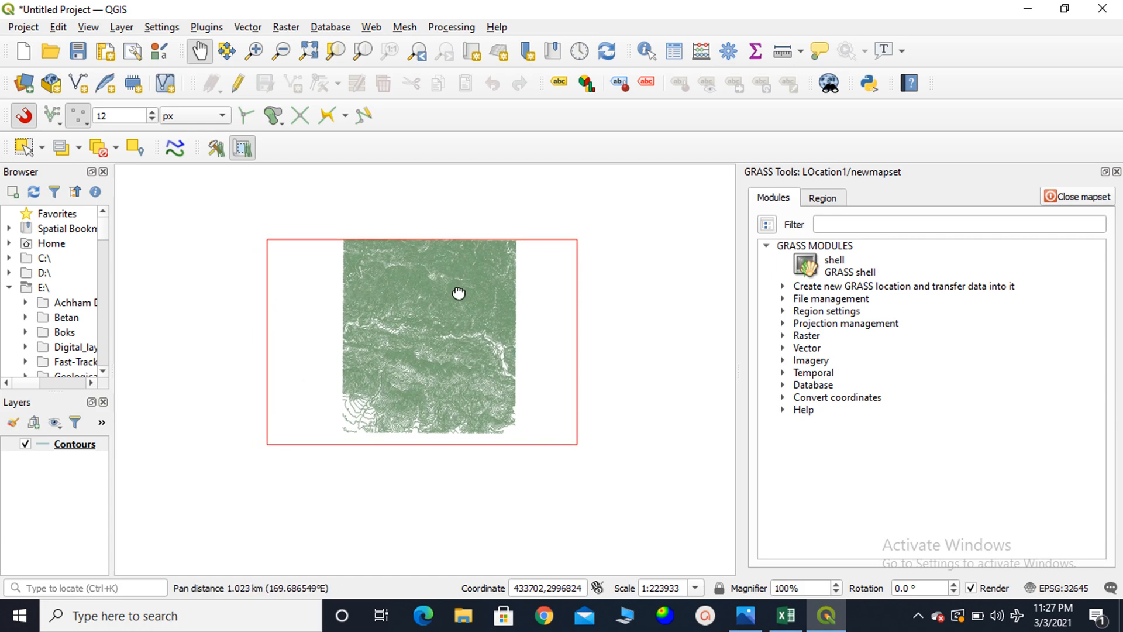
Open the GRASS tools and display the region settings of the current mapset.
{"action": "left_click", "coordinate": [204, 27]}
{"action": "mouse_move", "coordinate": [326, 93]}
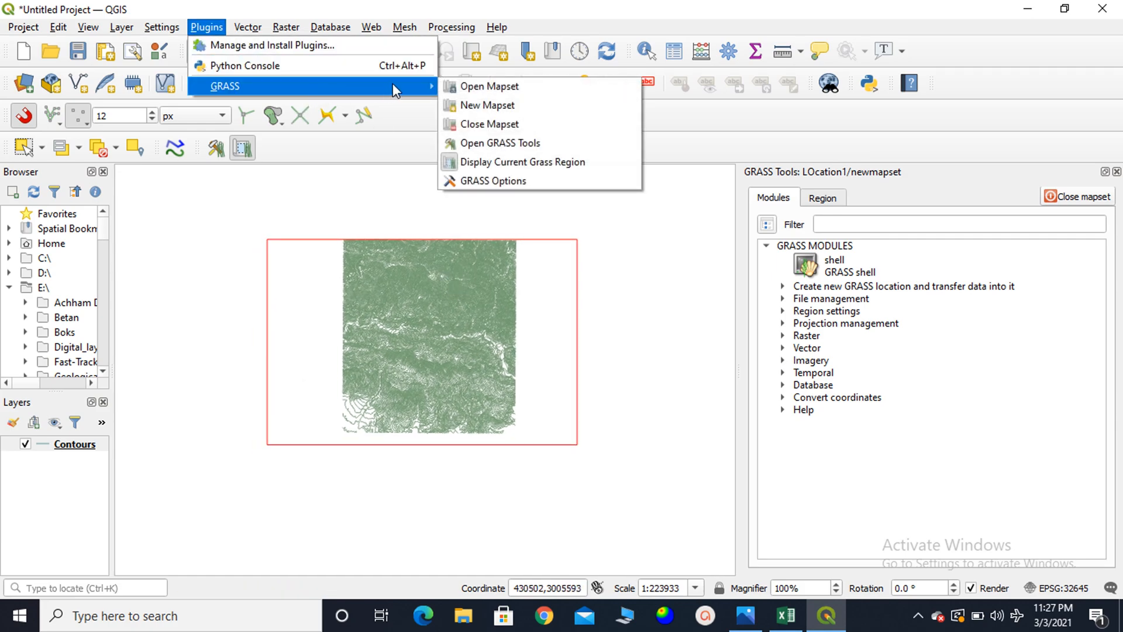
{"action": "left_click", "coordinate": [475, 148]}
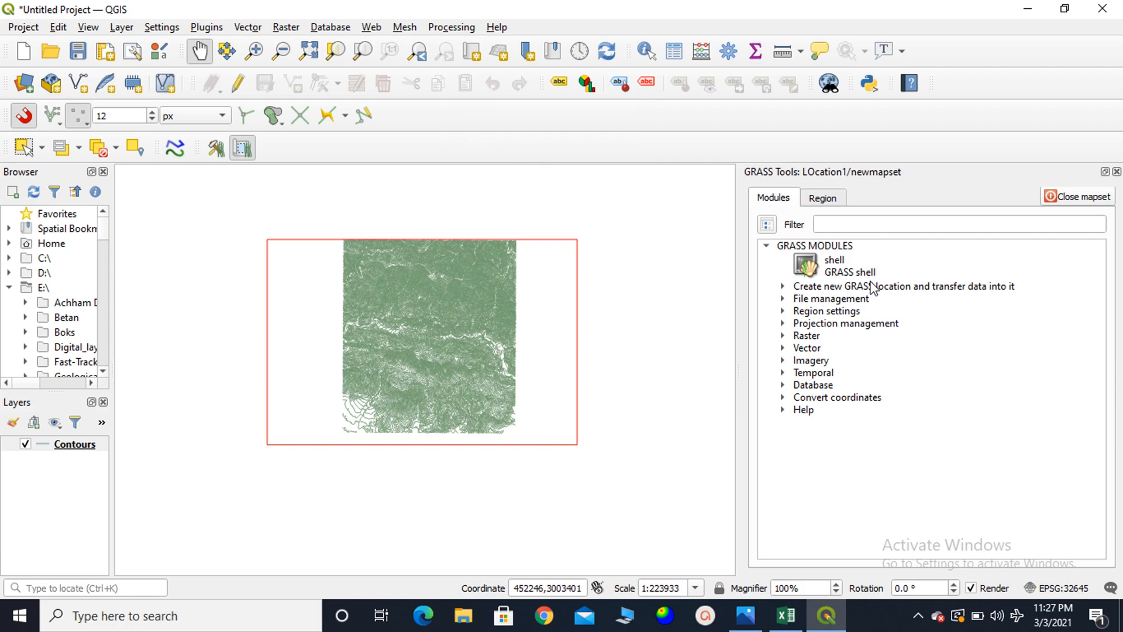
{"action": "left_click", "coordinate": [819, 199]}
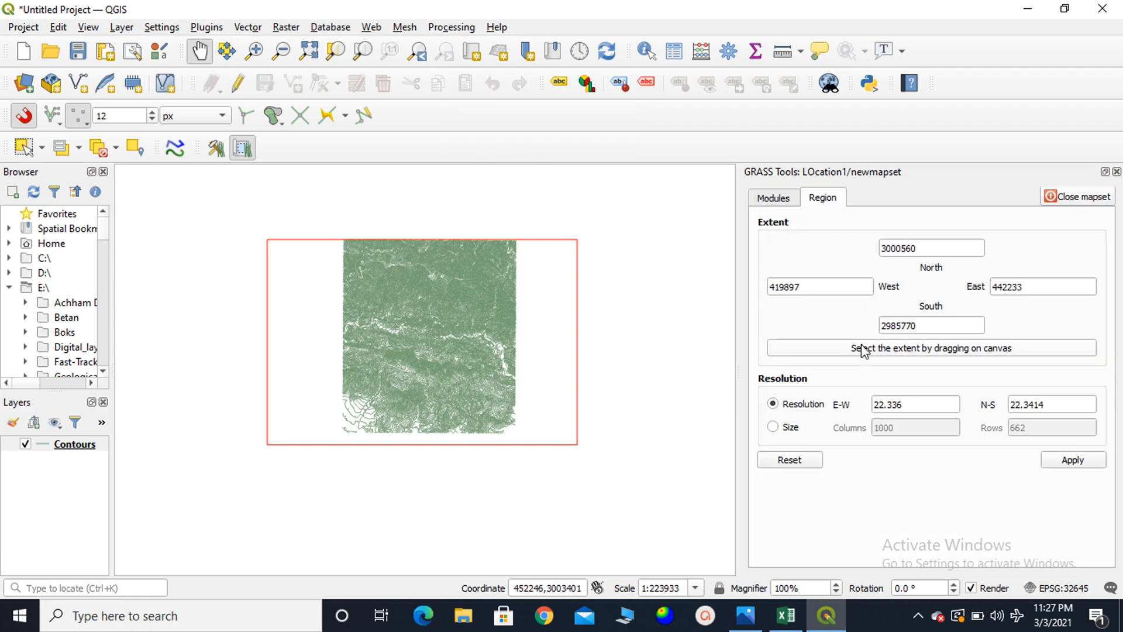
Draw the region extent on the canvas tightly around the contours, about 3000409 north, 2986663 south, 425377 west and 437819 east.
{"action": "left_click", "coordinate": [884, 353]}
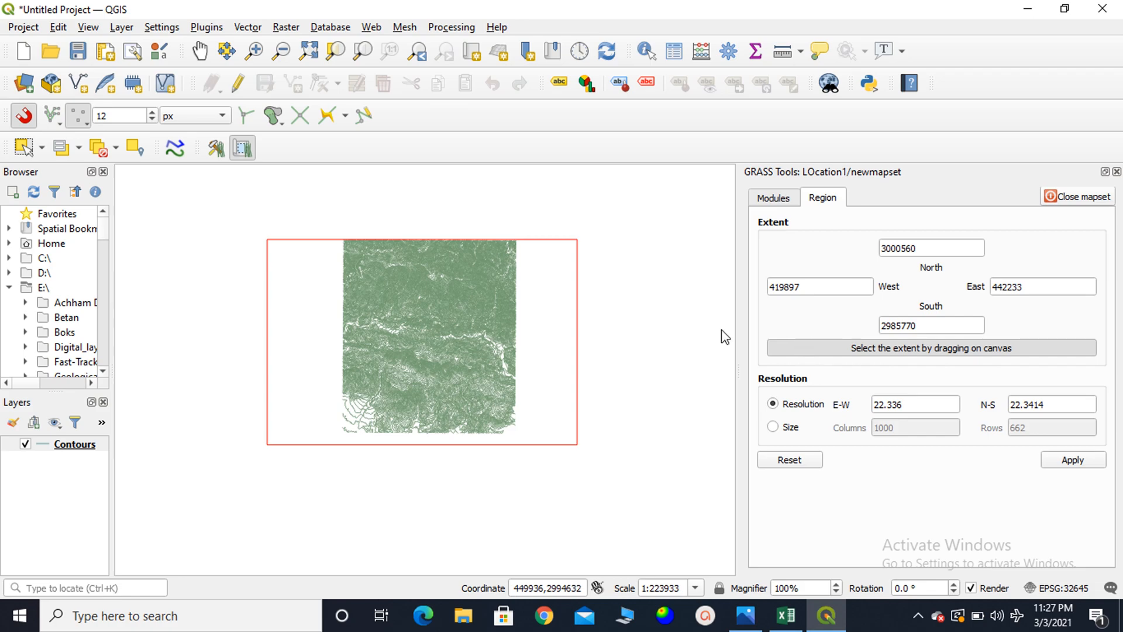
{"action": "scroll", "coordinate": [501, 251], "scroll_direction": "up", "scroll_amount": 1}
{"action": "scroll", "coordinate": [502, 254], "scroll_direction": "down", "scroll_amount": 1}
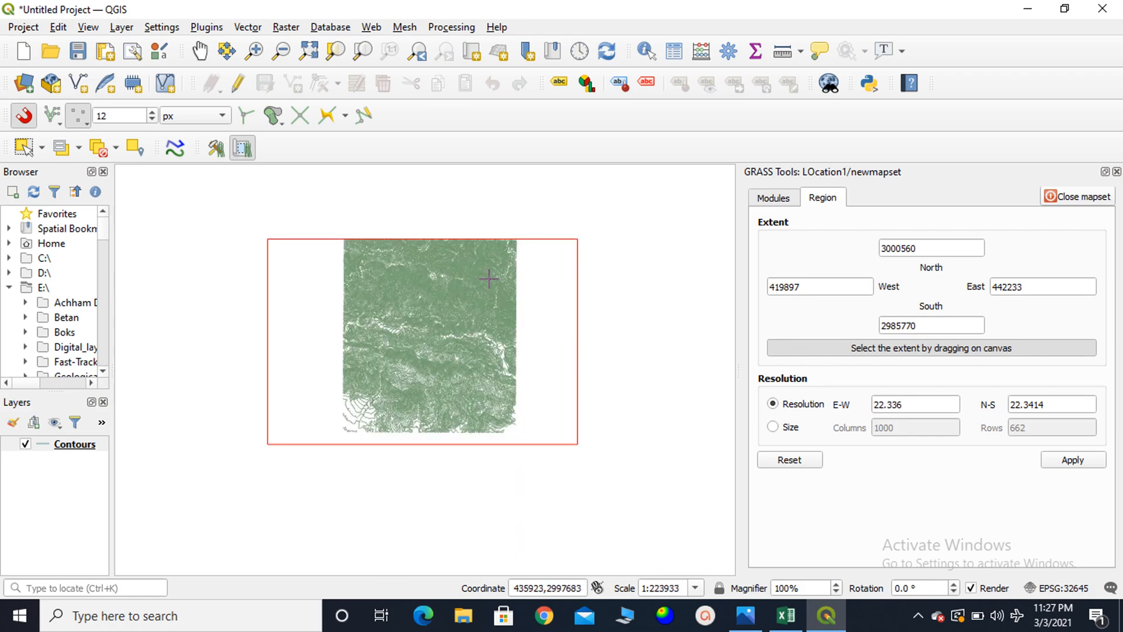
{"action": "left_click_drag", "start_coordinate": [521, 263], "coordinate": [579, 269]}
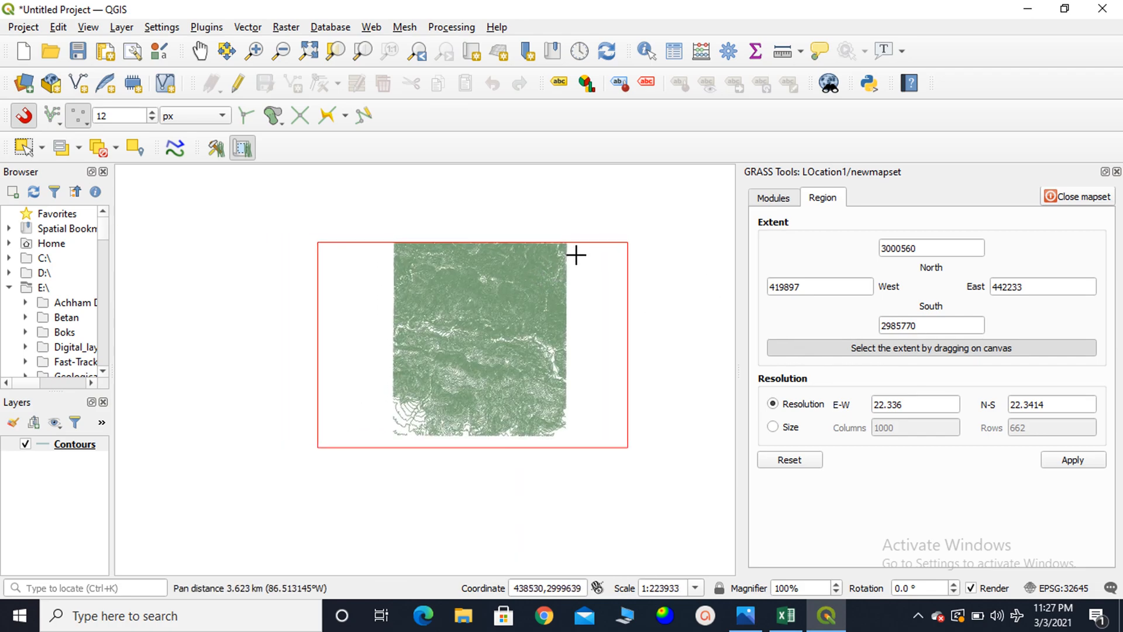
{"action": "scroll", "coordinate": [576, 255], "scroll_direction": "up", "scroll_amount": 1}
{"action": "left_click_drag", "start_coordinate": [521, 301], "coordinate": [243, 558]}
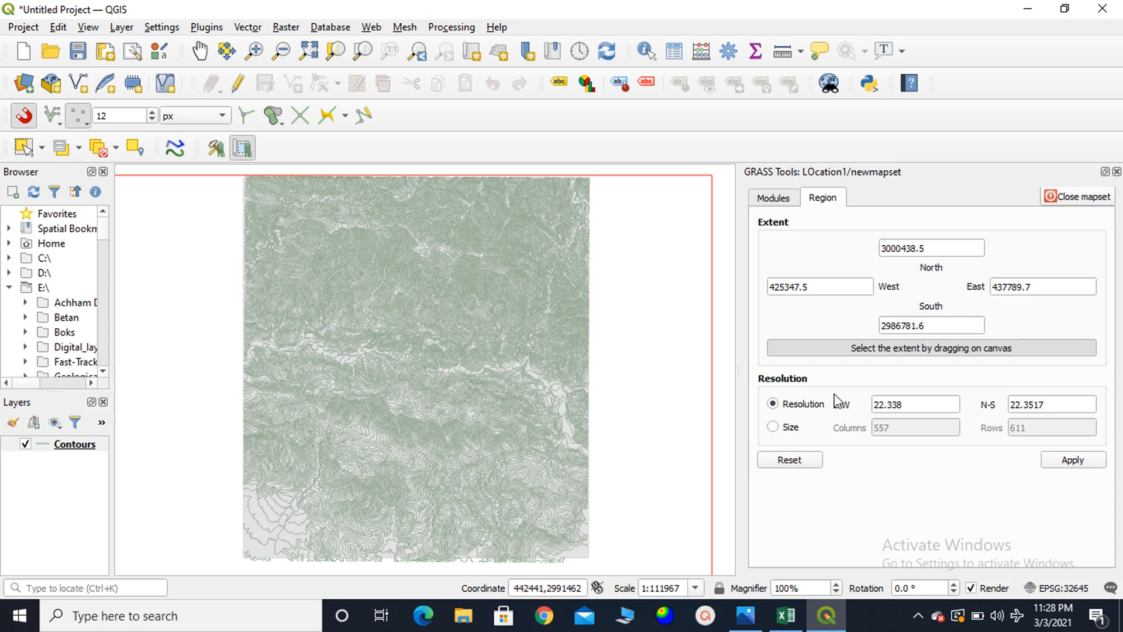
{"action": "left_click", "coordinate": [621, 485]}
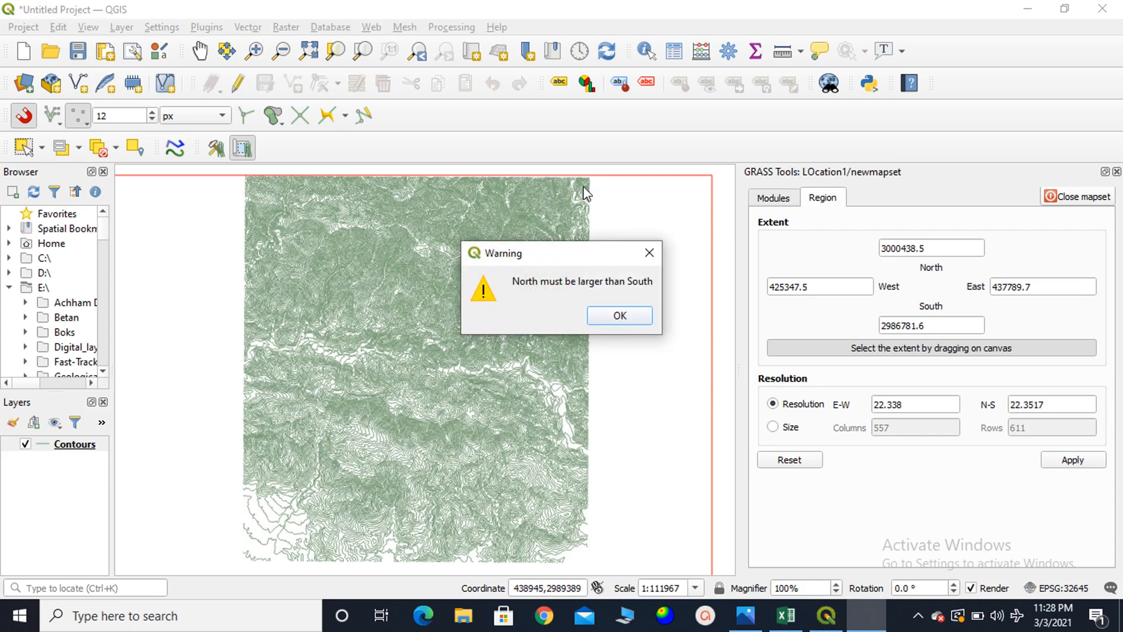
{"action": "left_click", "coordinate": [620, 317]}
{"action": "left_click_drag", "start_coordinate": [588, 177], "coordinate": [244, 560]}
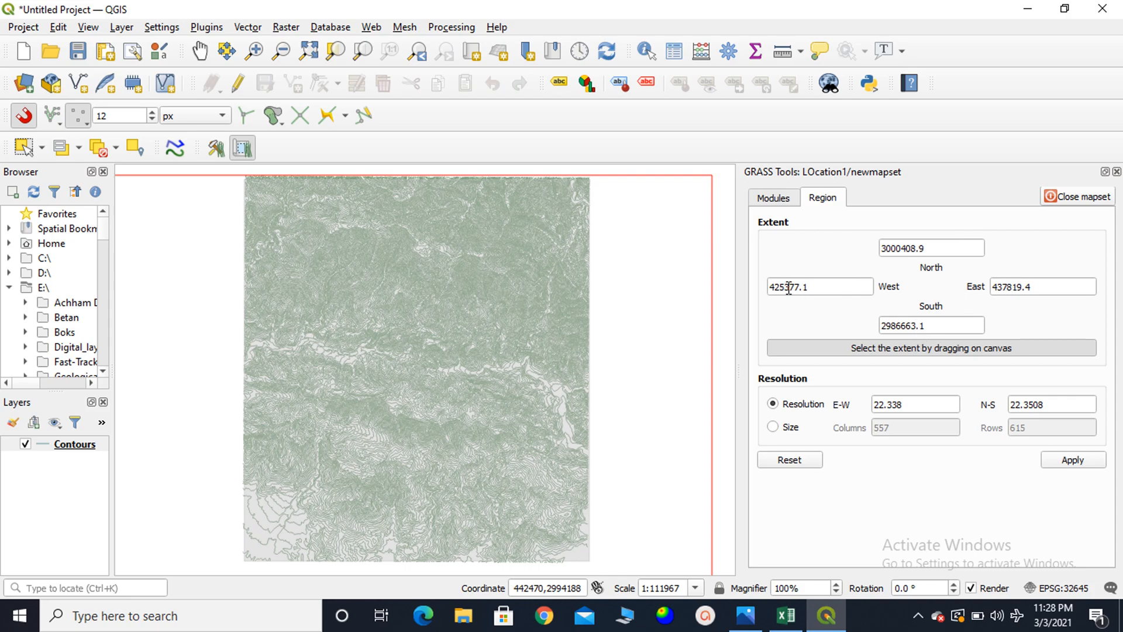
Set both the E-W and the N-S resolution of the GRASS region to 20.
{"action": "left_click_drag", "start_coordinate": [904, 404], "coordinate": [771, 402]}
{"action": "type", "text": "0"}
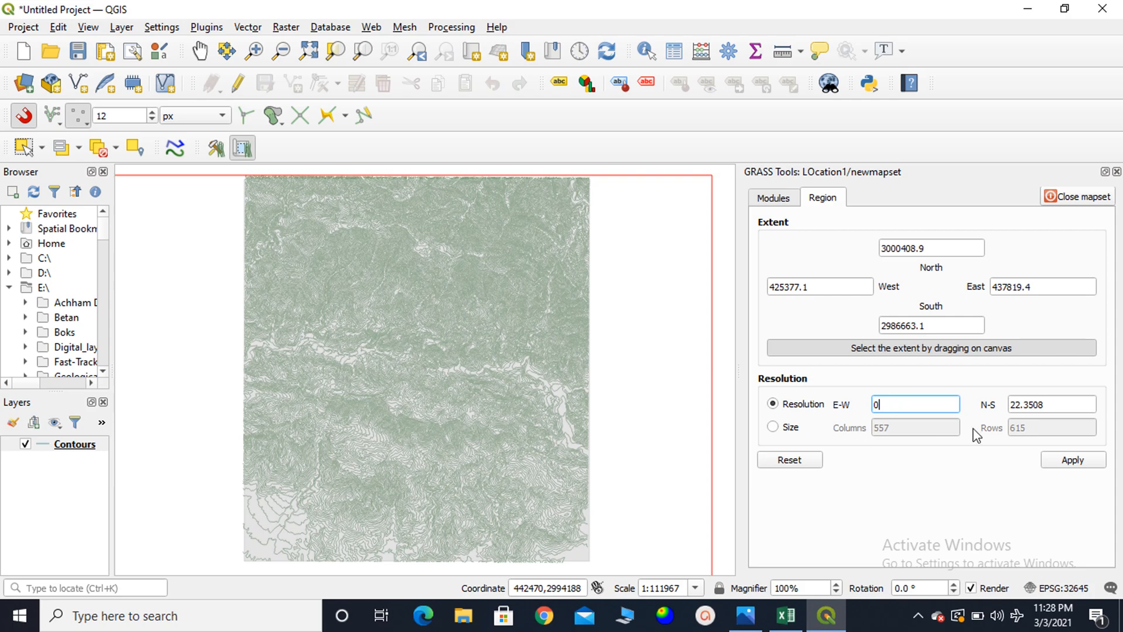
{"action": "key", "text": "BackSpace"}
{"action": "type", "text": "20"}
{"action": "left_click", "coordinate": [1064, 406]}
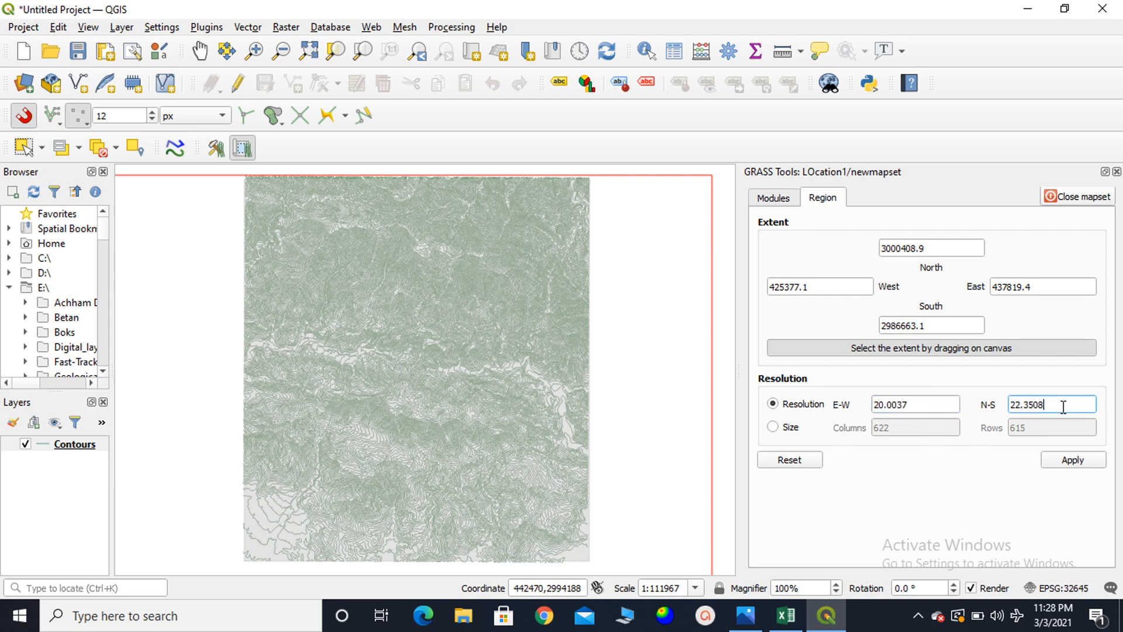
{"action": "left_click_drag", "start_coordinate": [1057, 405], "coordinate": [957, 408]}
{"action": "type", "text": "20"}
{"action": "left_click", "coordinate": [927, 404]}
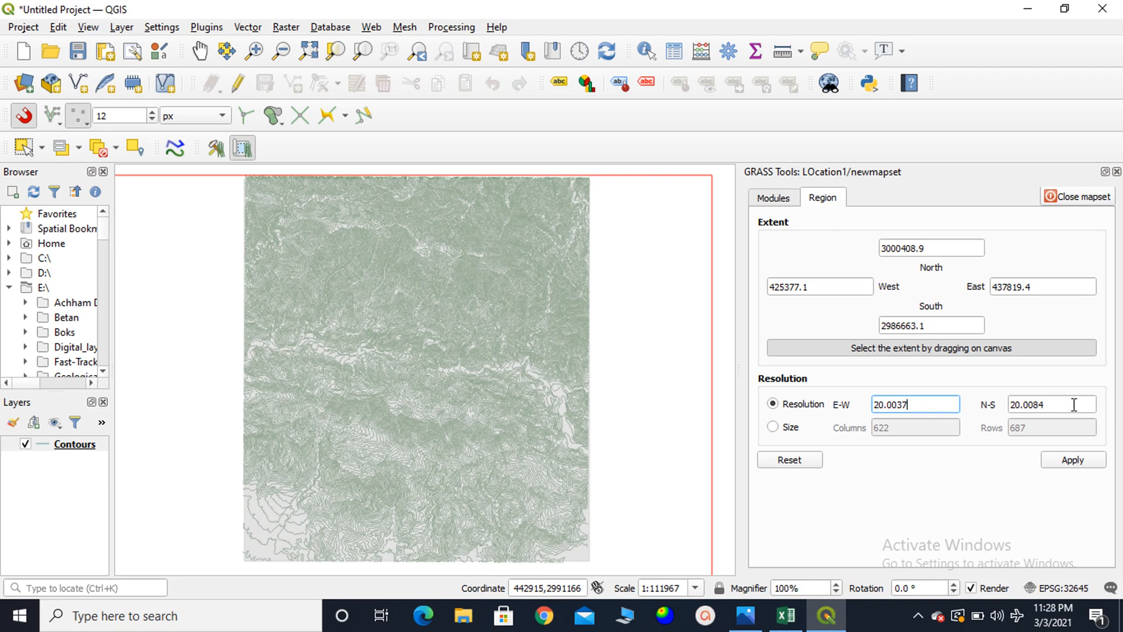
Compare the E-W and N-S resolution values with the pixel-size illustration in Untitled.png in Photos, and return to QGIS.
{"action": "left_click", "coordinate": [1035, 405]}
{"action": "left_click", "coordinate": [891, 406]}
{"action": "left_click", "coordinate": [1025, 403]}
{"action": "left_click", "coordinate": [888, 405]}
{"action": "left_click", "coordinate": [1026, 405]}
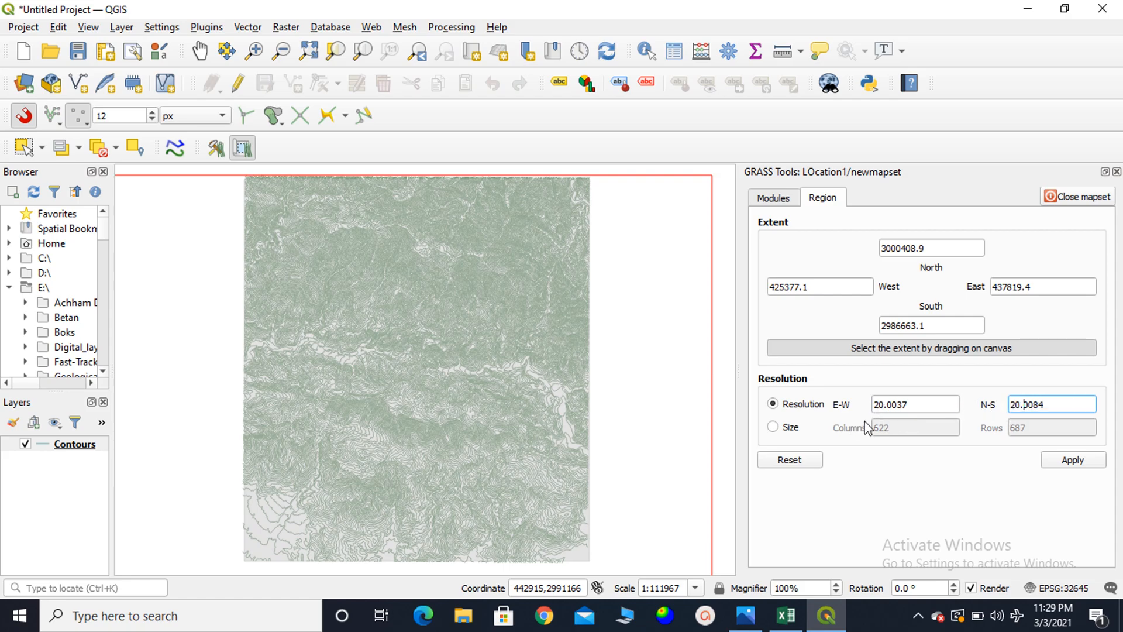
{"action": "left_click", "coordinate": [746, 621]}
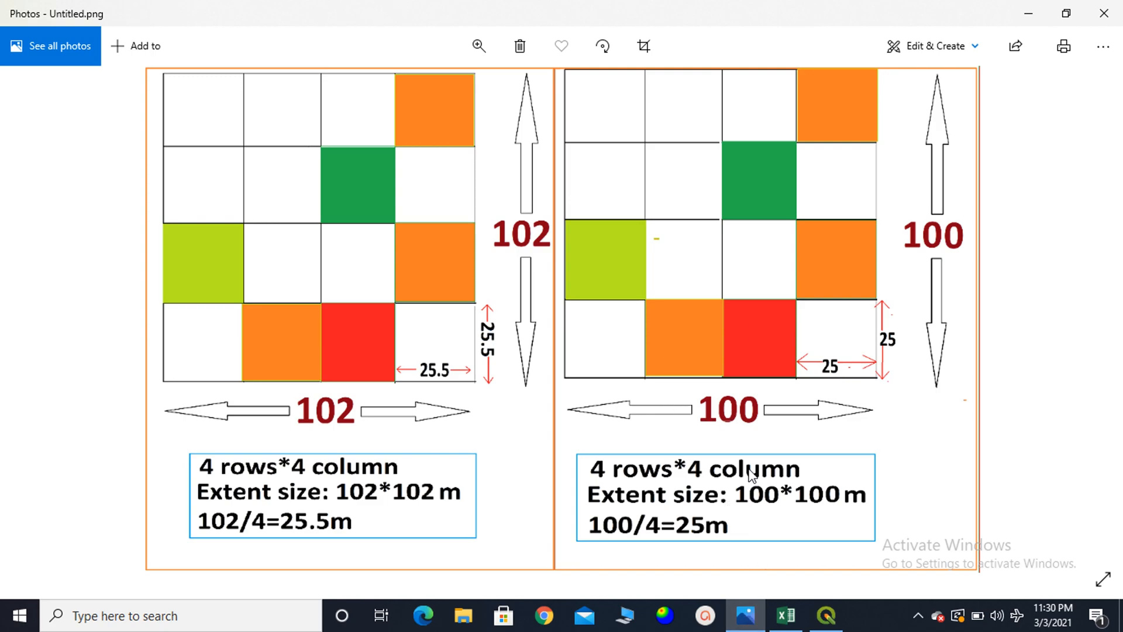
{"action": "left_click", "coordinate": [832, 629]}
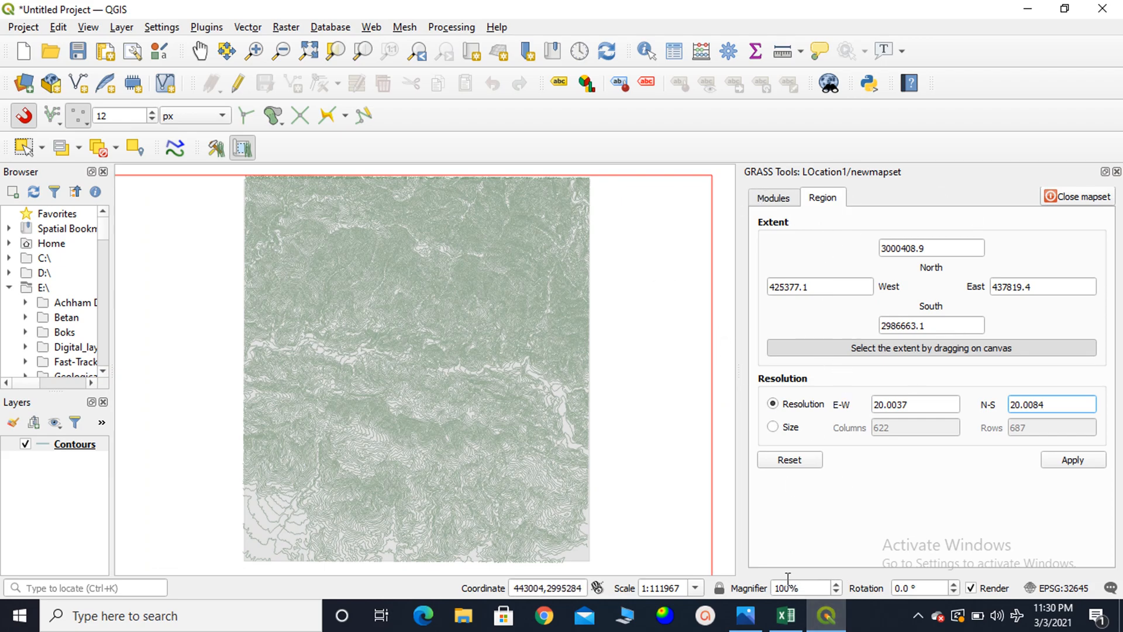
Arrange QGIS and the Excel workbook Book1.xlsx side by side, widening the workbook window to show the whole table.
{"action": "left_click_drag", "start_coordinate": [645, 7], "coordinate": [1122, 53]}
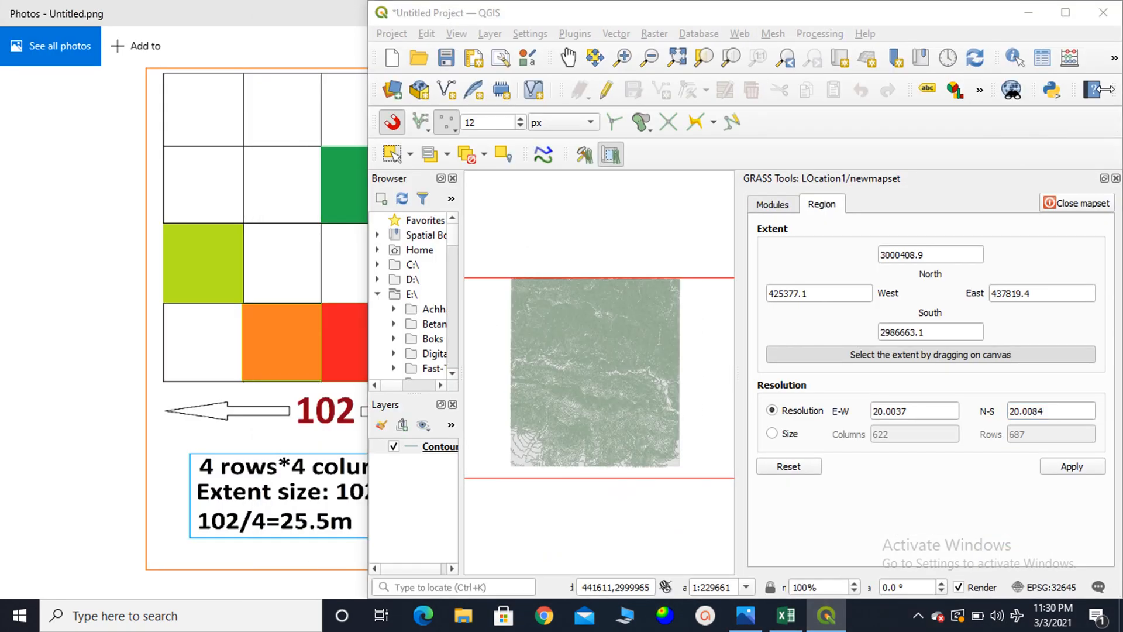
{"action": "left_click", "coordinate": [784, 619]}
{"action": "left_click", "coordinate": [788, 615]}
{"action": "left_click", "coordinate": [789, 616]}
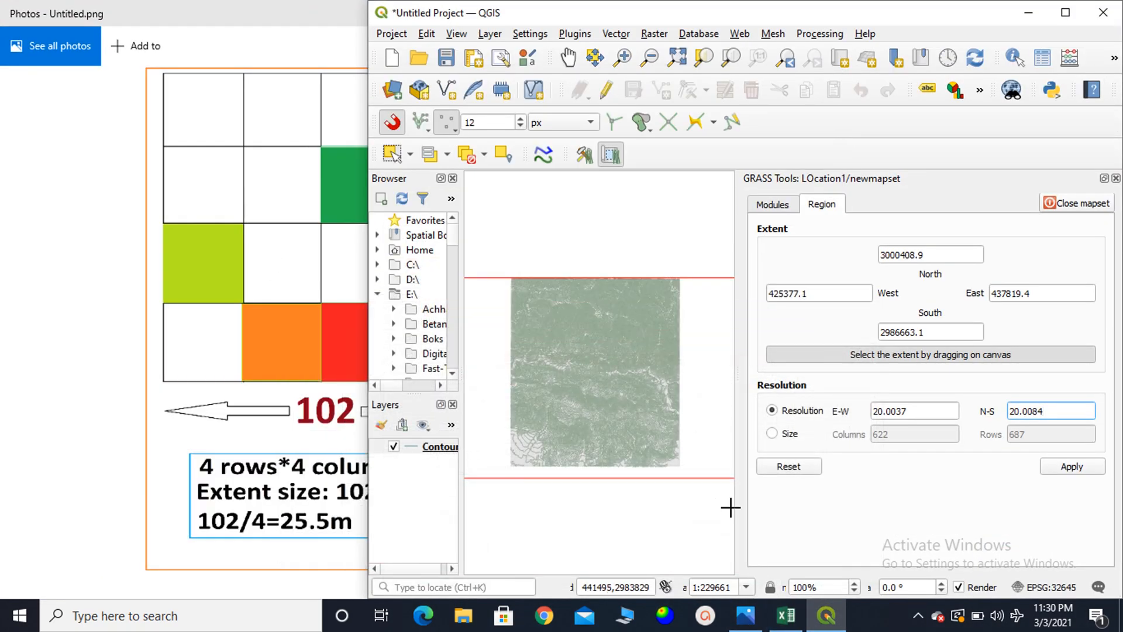
{"action": "left_click", "coordinate": [787, 615]}
{"action": "left_click_drag", "start_coordinate": [566, 81], "coordinate": [7, 266]}
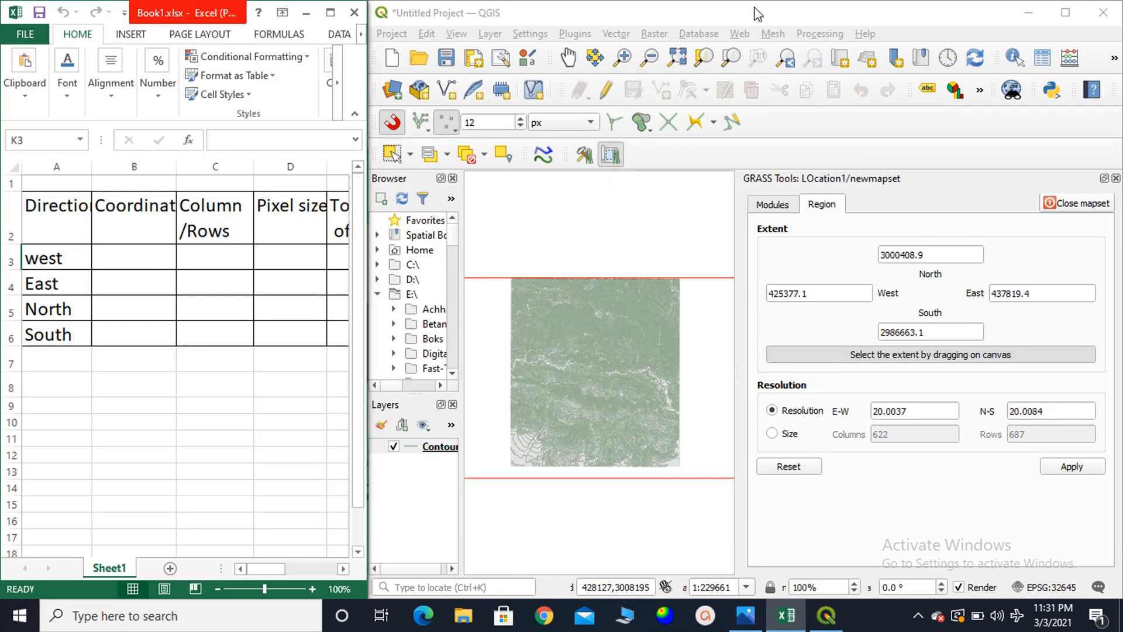
{"action": "left_click_drag", "start_coordinate": [370, 262], "coordinate": [515, 261]}
{"action": "left_click", "coordinate": [616, 5]}
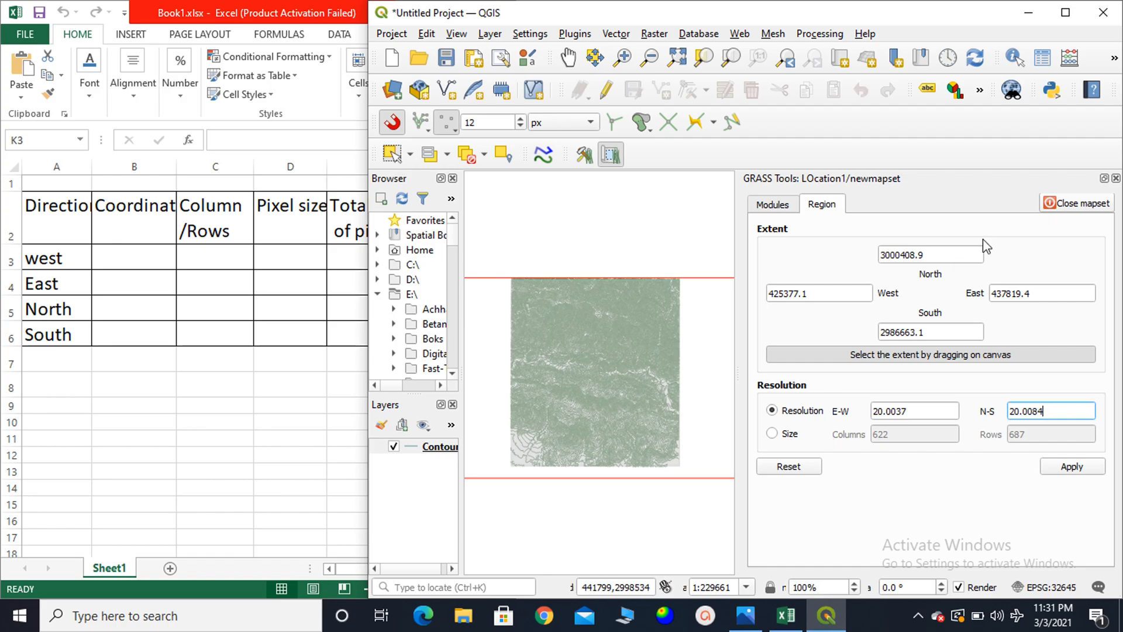
Copy the region's west coordinate, 425377.1, from QGIS into the west row's coordinate cell B3 in the Excel table.
{"action": "left_click", "coordinate": [146, 267]}
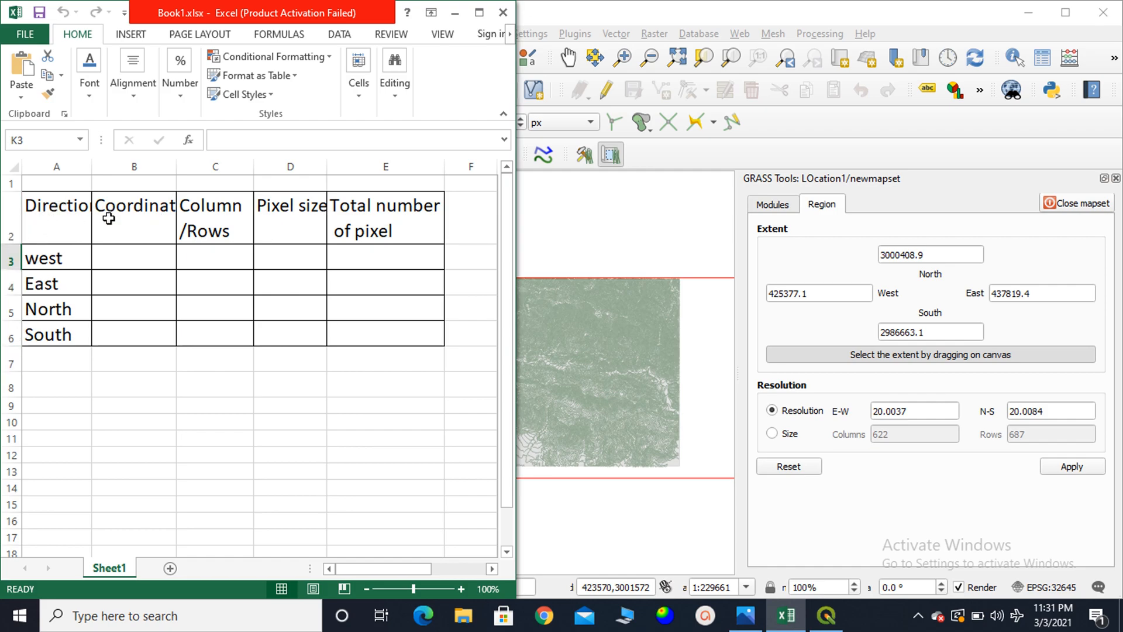
{"action": "left_click", "coordinate": [112, 252]}
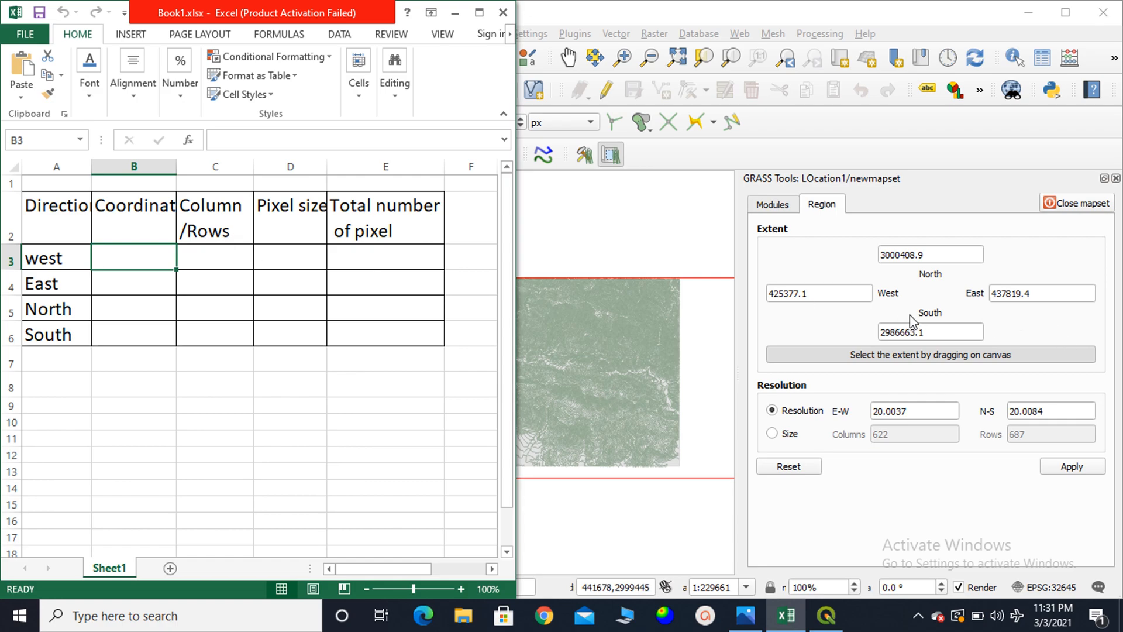
{"action": "left_click", "coordinate": [838, 288]}
{"action": "left_click_drag", "start_coordinate": [788, 302], "coordinate": [742, 292]}
{"action": "right_click", "coordinate": [779, 290]}
{"action": "left_click", "coordinate": [811, 357]}
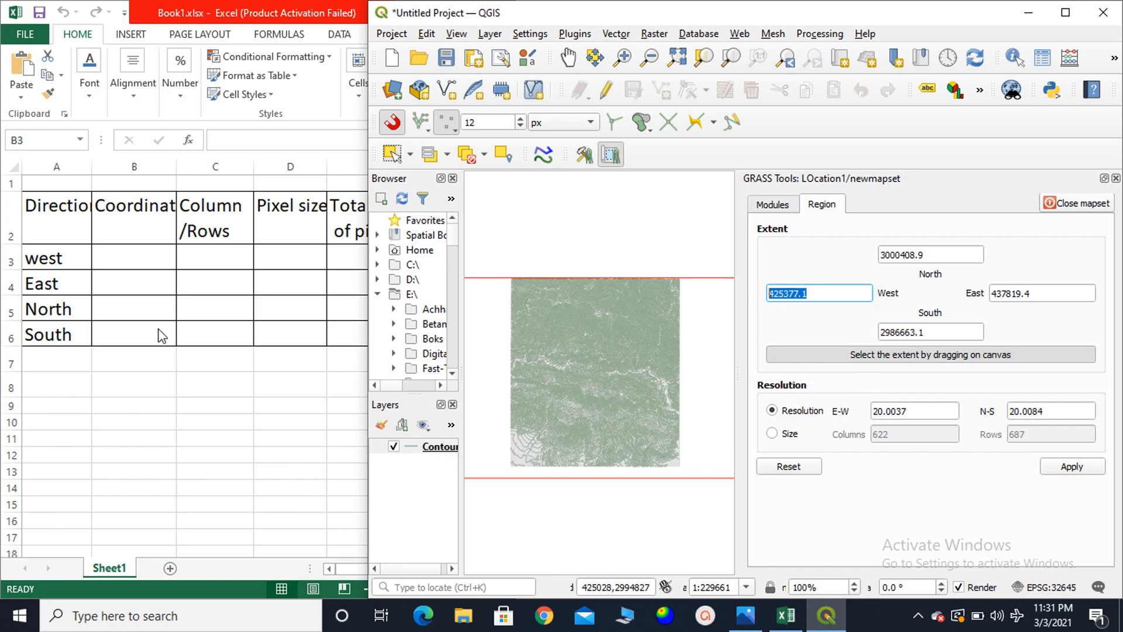
{"action": "left_click", "coordinate": [127, 257]}
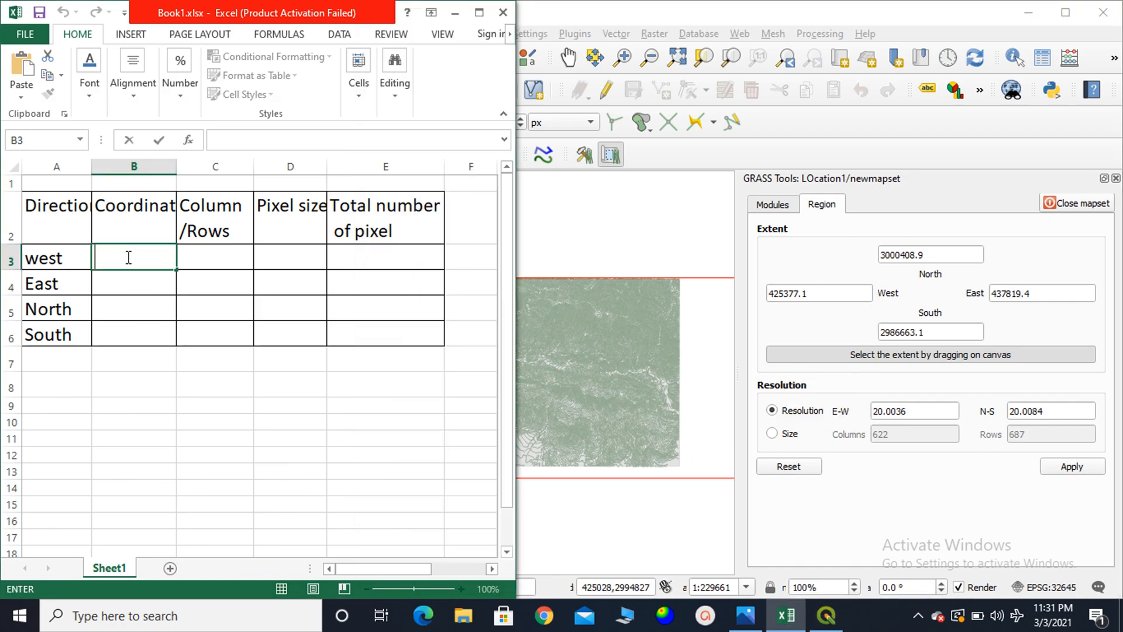
{"action": "key", "text": "ctrl+v"}
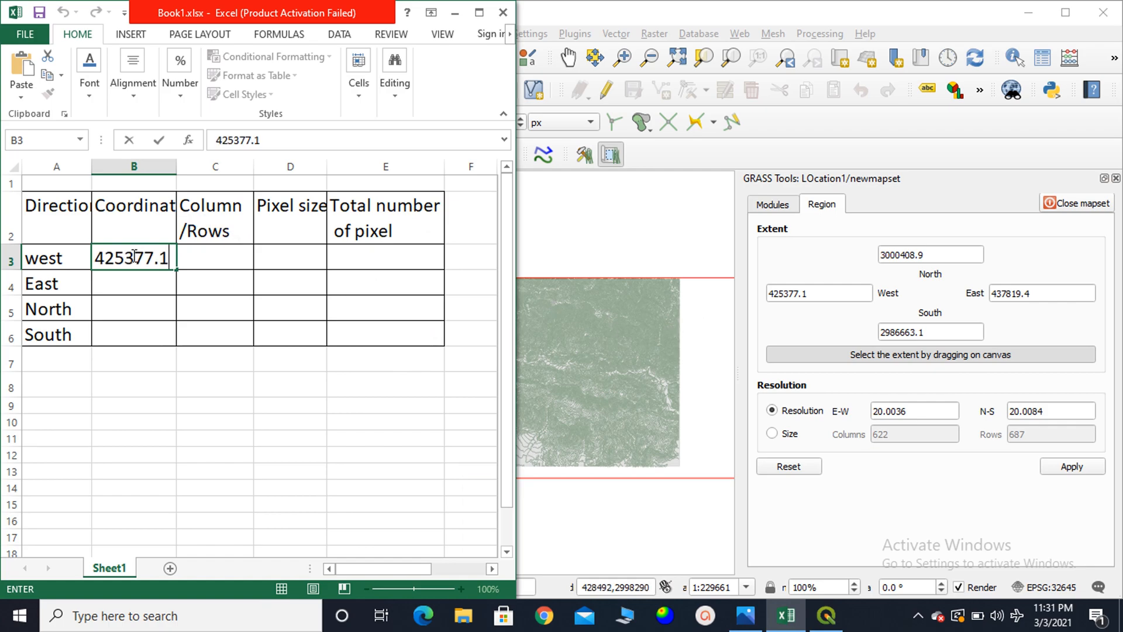
Copy the region's south coordinate, 2986663.1, from QGIS into the south row's coordinate cell B6 in the Excel table.
{"action": "left_click", "coordinate": [964, 334]}
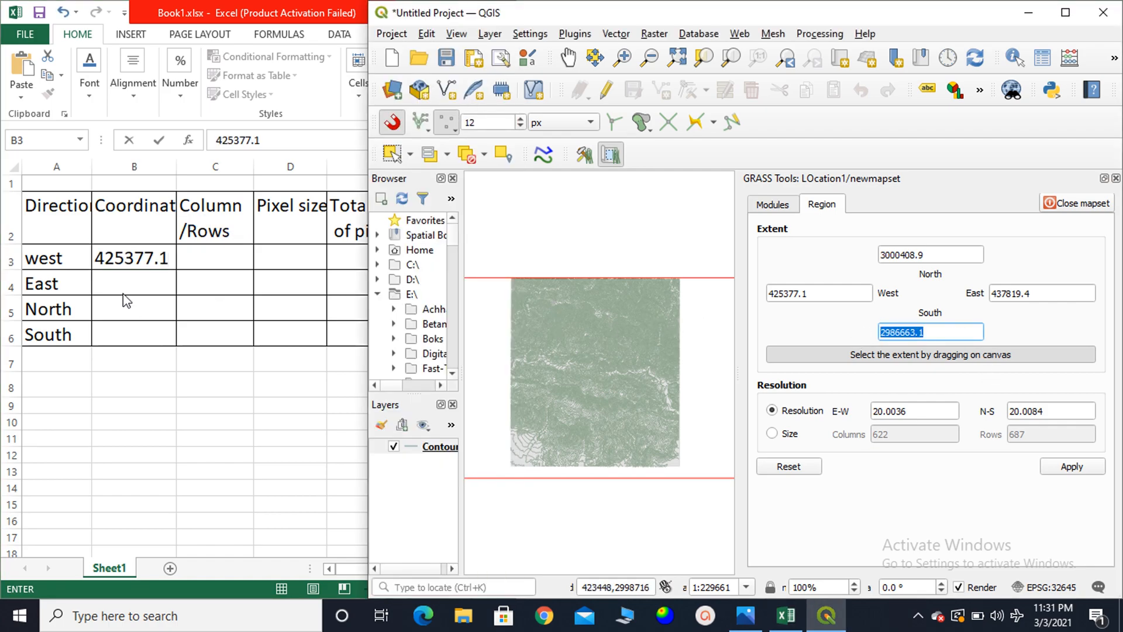
{"action": "left_click", "coordinate": [97, 334]}
{"action": "left_click", "coordinate": [108, 334]}
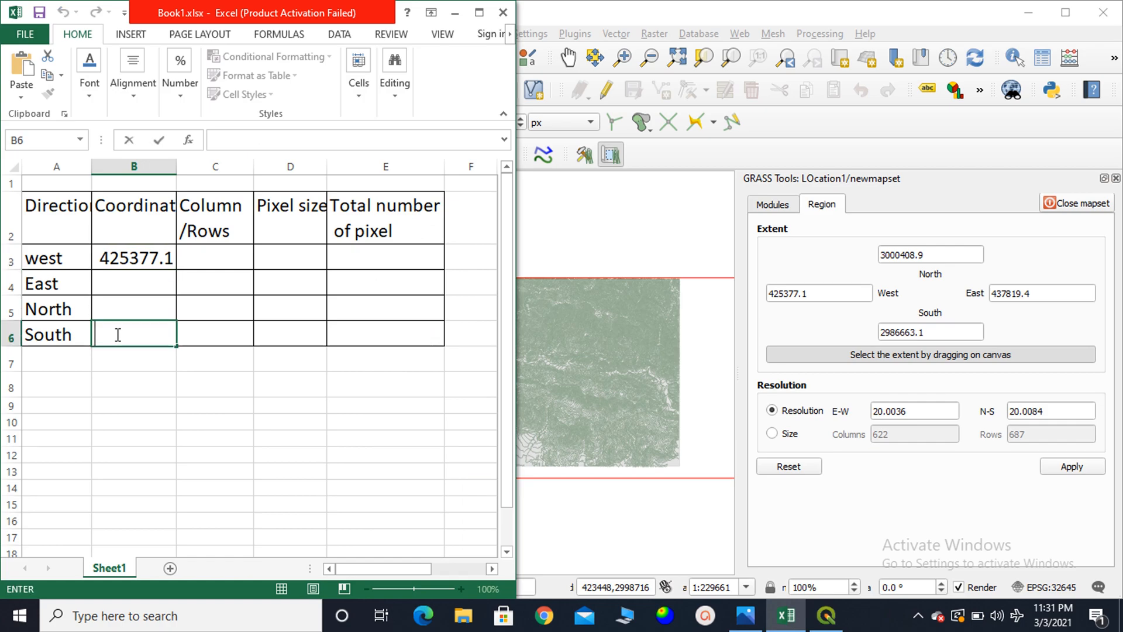
{"action": "key", "text": "ctrl+v"}
{"action": "left_click", "coordinate": [239, 292]}
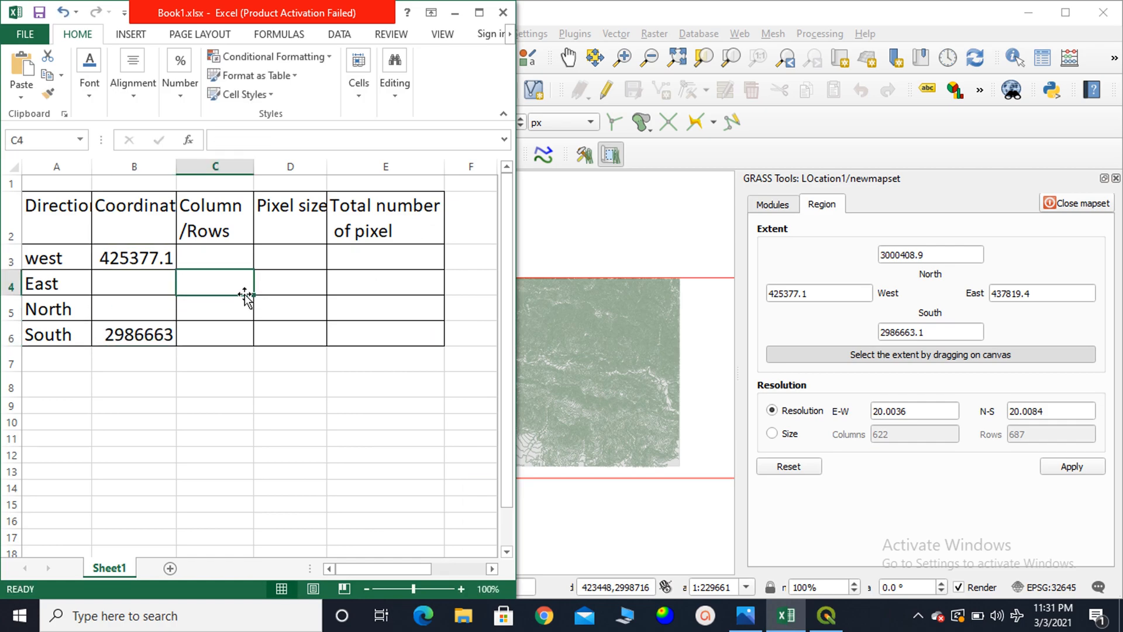
{"action": "left_click", "coordinate": [216, 257]}
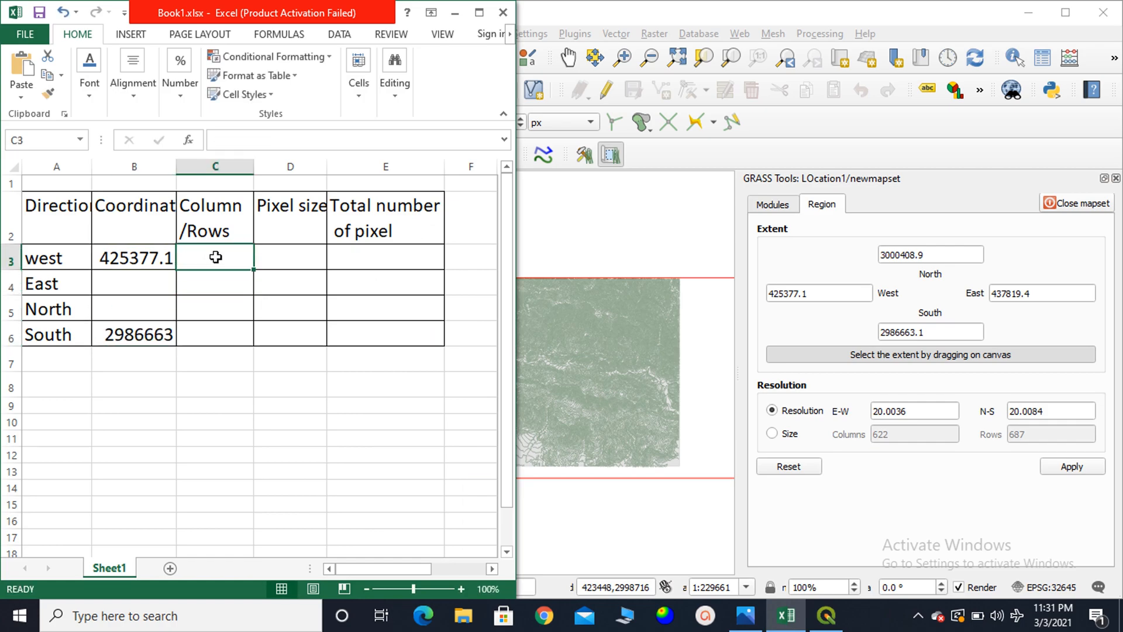
{"action": "type", "text": "20"}
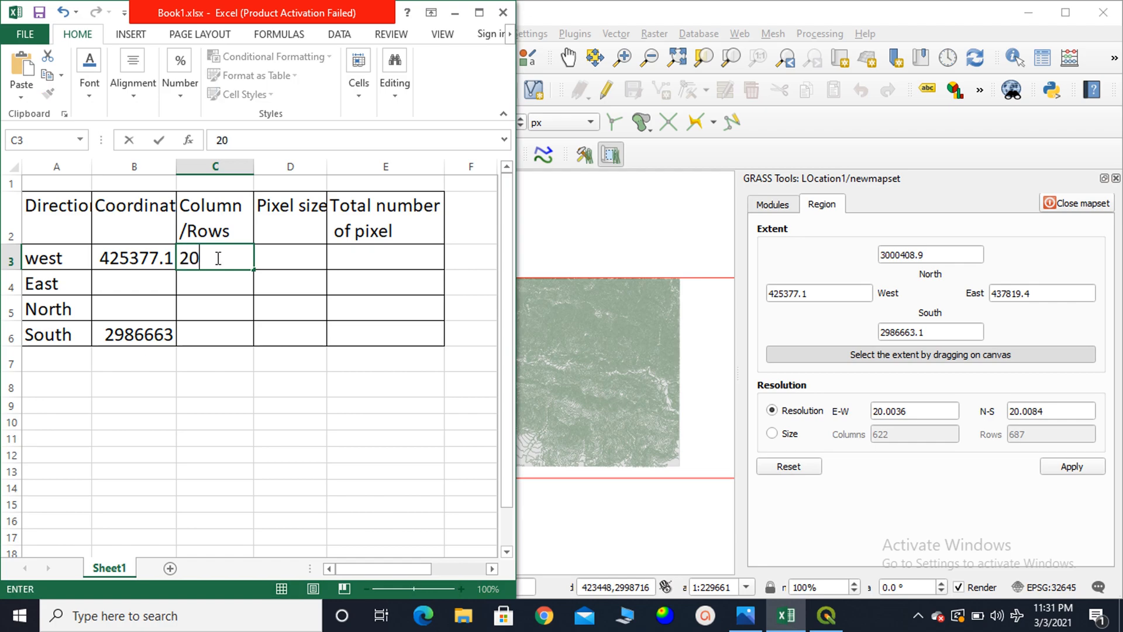
{"action": "key", "text": "Return"}
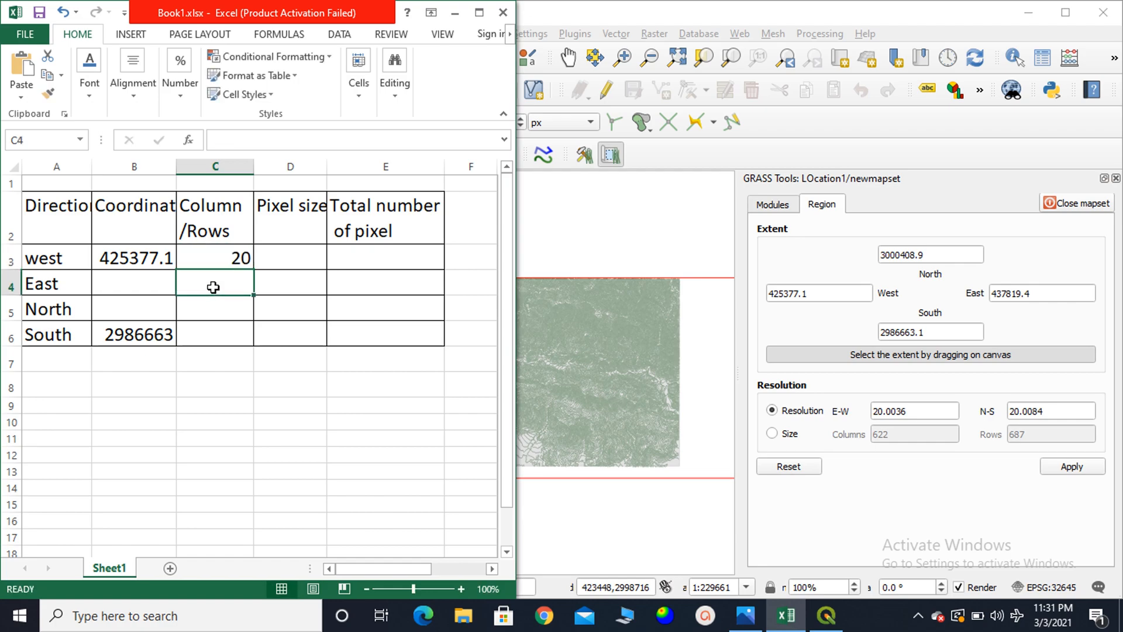
{"action": "type", "text": "20"}
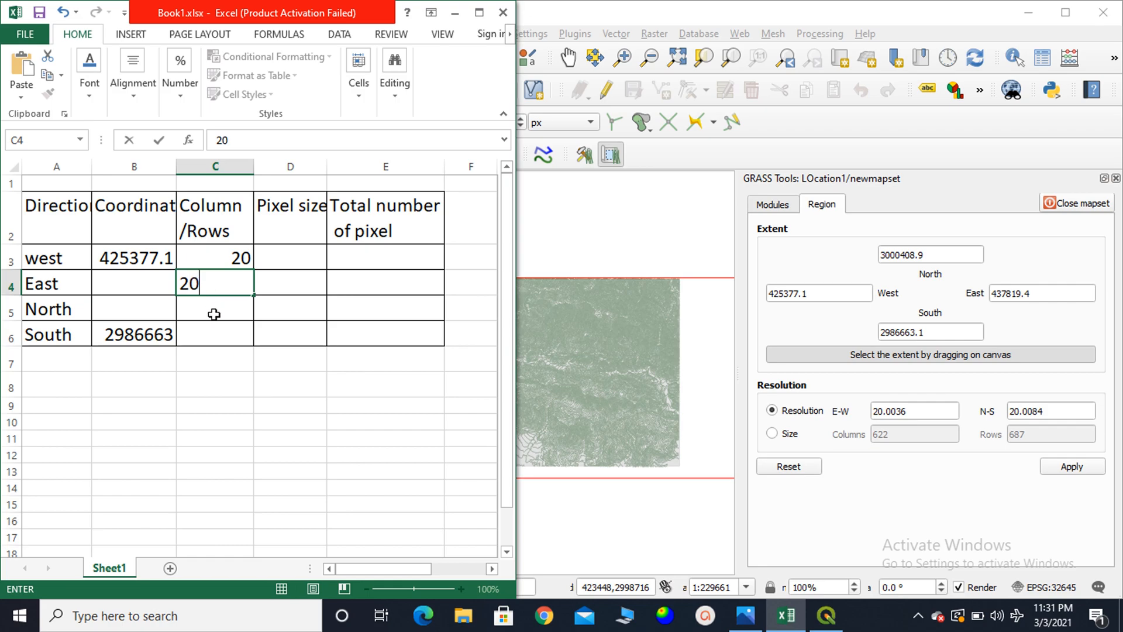
{"action": "key", "text": "BackSpace"}
{"action": "key", "text": "BackSpace"}
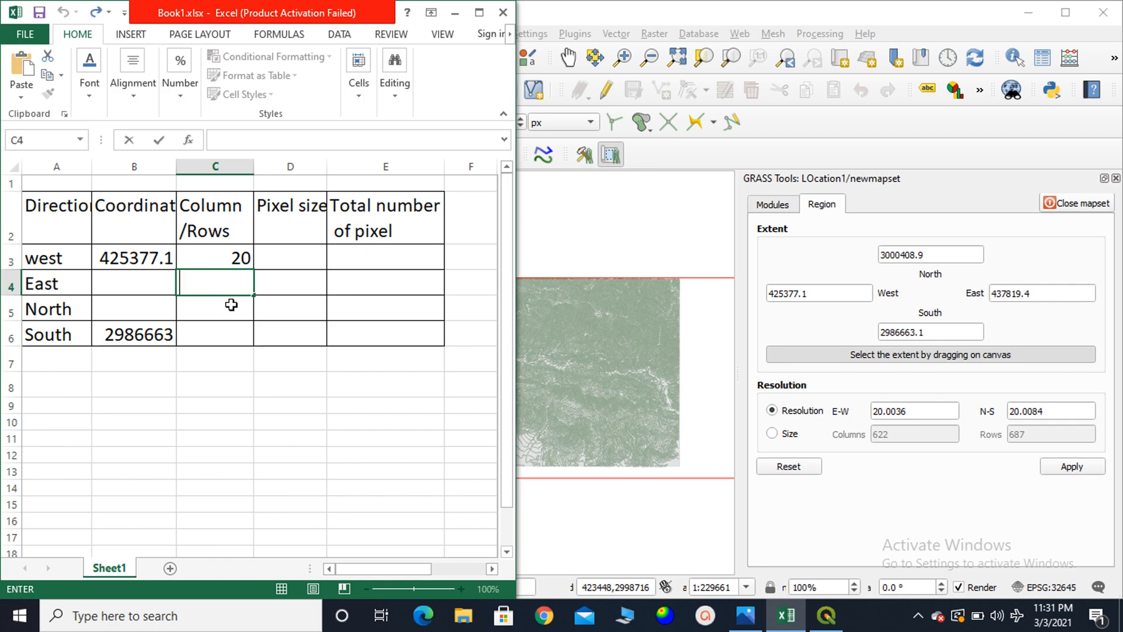
{"action": "left_click", "coordinate": [239, 264]}
{"action": "key", "text": "Delete"}
Enter the region's 622 columns for west in C3 and its 687 rows for south in C6 of the Excel table.
{"action": "left_click", "coordinate": [893, 445]}
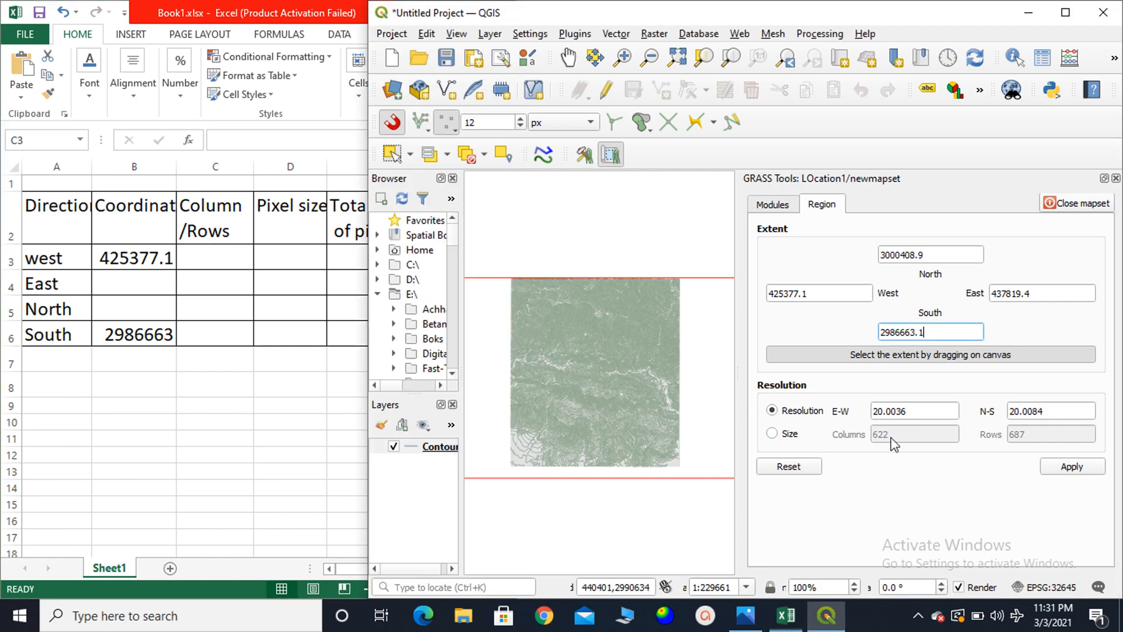
{"action": "left_click", "coordinate": [219, 255]}
{"action": "type", "text": "622"}
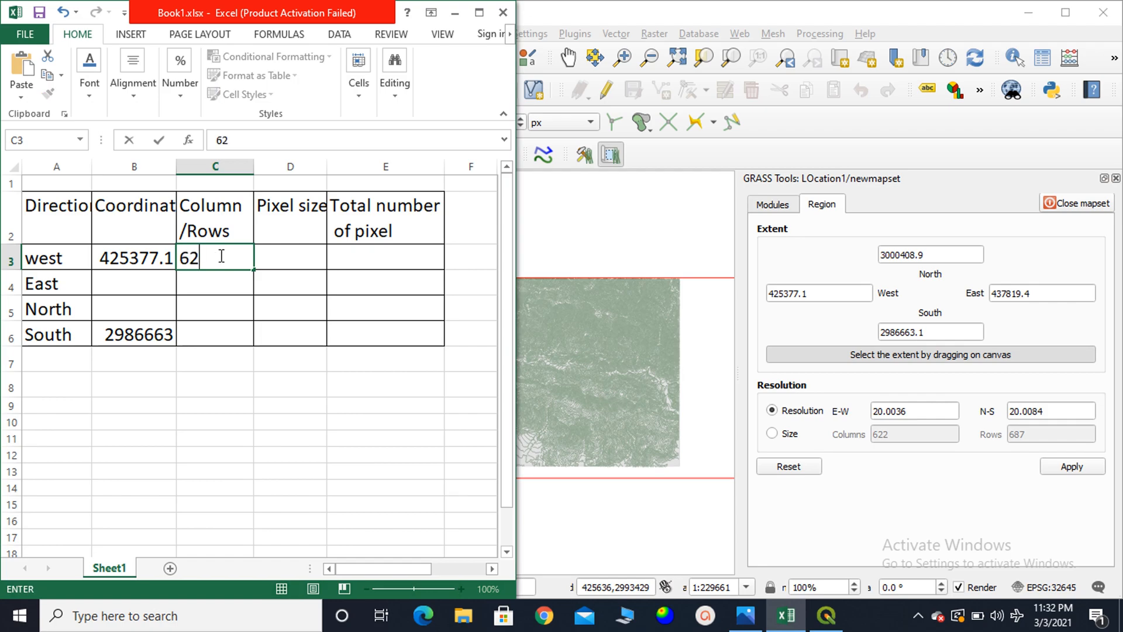
{"action": "left_click", "coordinate": [1051, 448]}
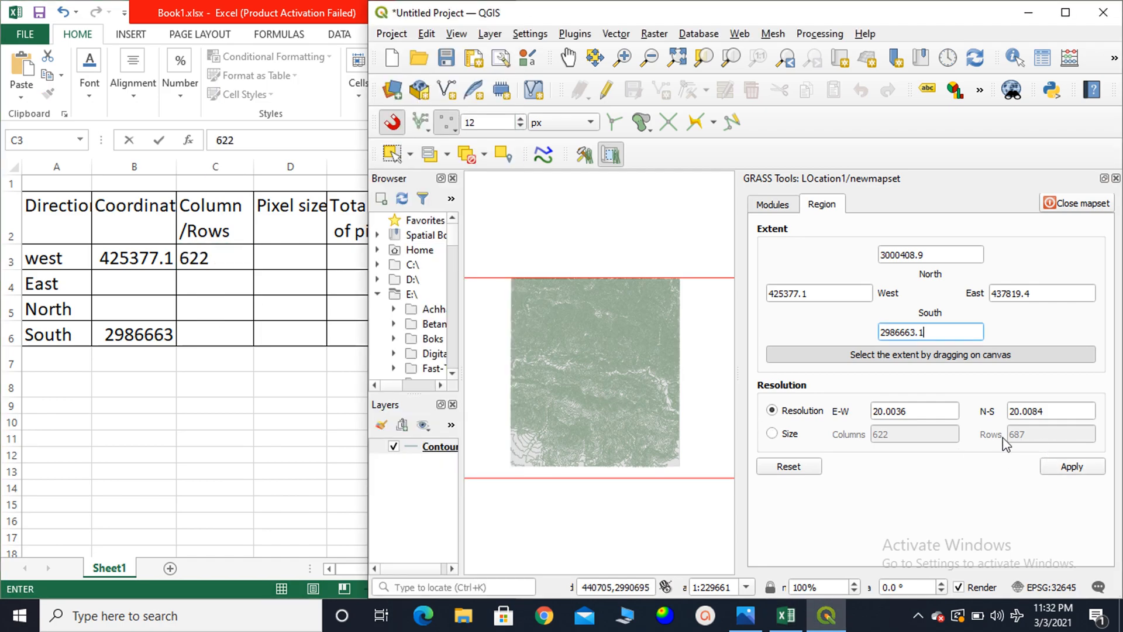
{"action": "left_click", "coordinate": [225, 336]}
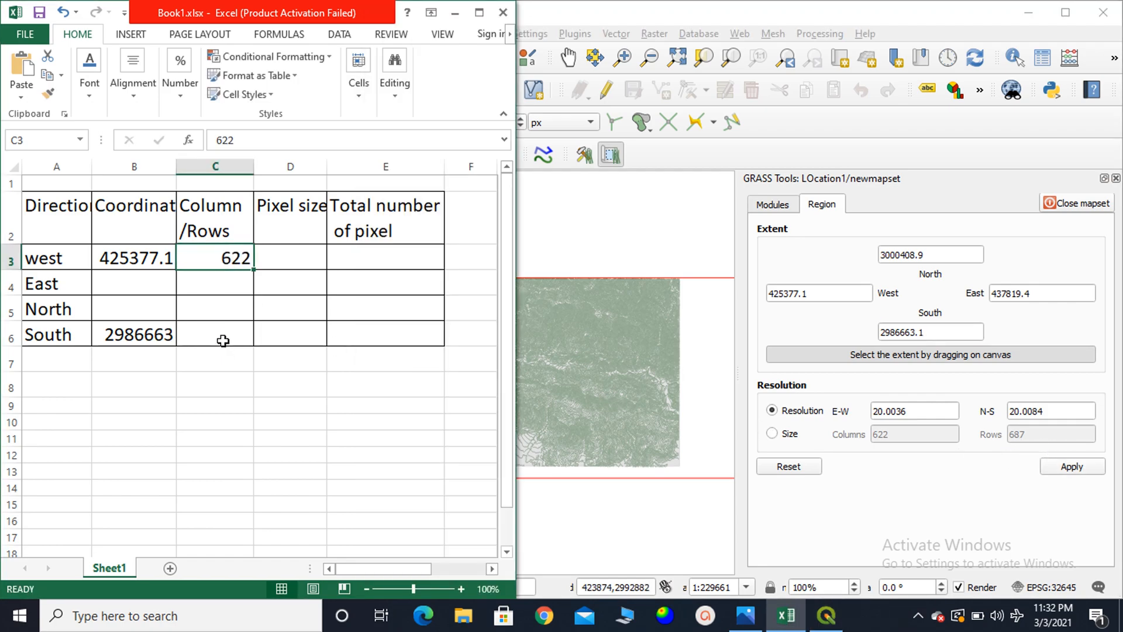
{"action": "type", "text": "687"}
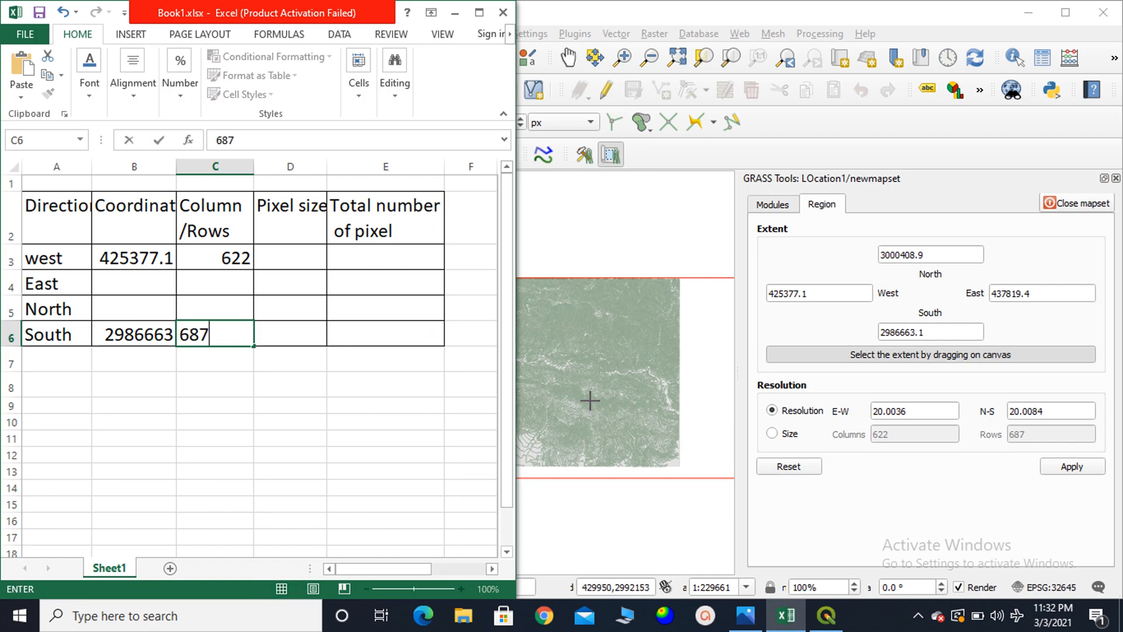
Enter a pixel size of 20 for west, East, North and South in cells D3 to D6.
{"action": "left_click", "coordinate": [908, 448]}
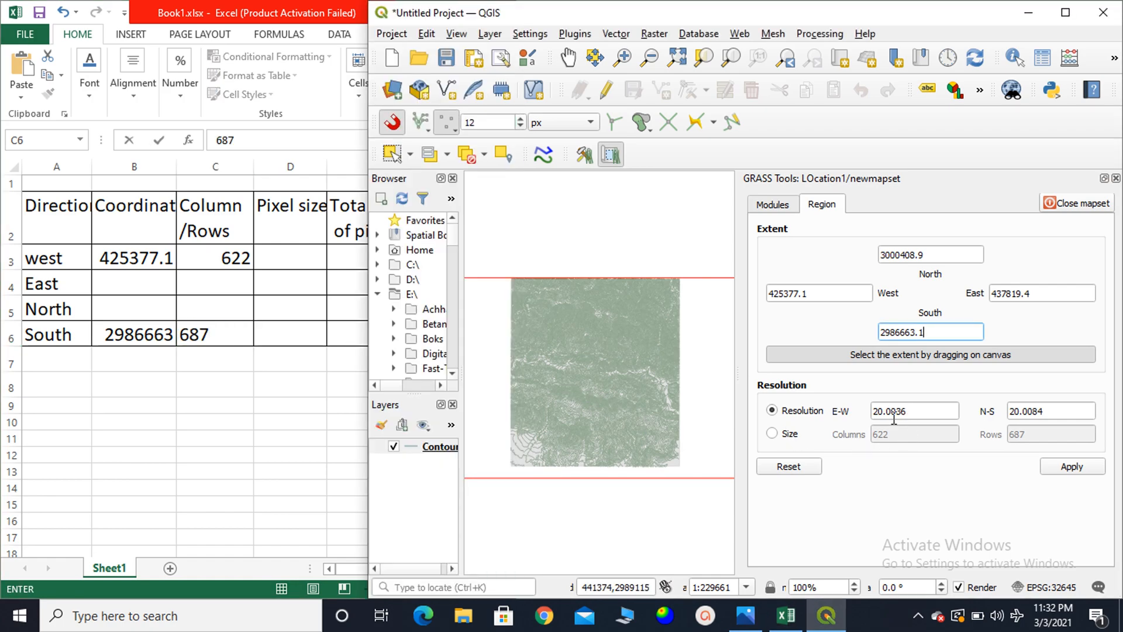
{"action": "left_click", "coordinate": [296, 265]}
{"action": "left_click", "coordinate": [292, 258]}
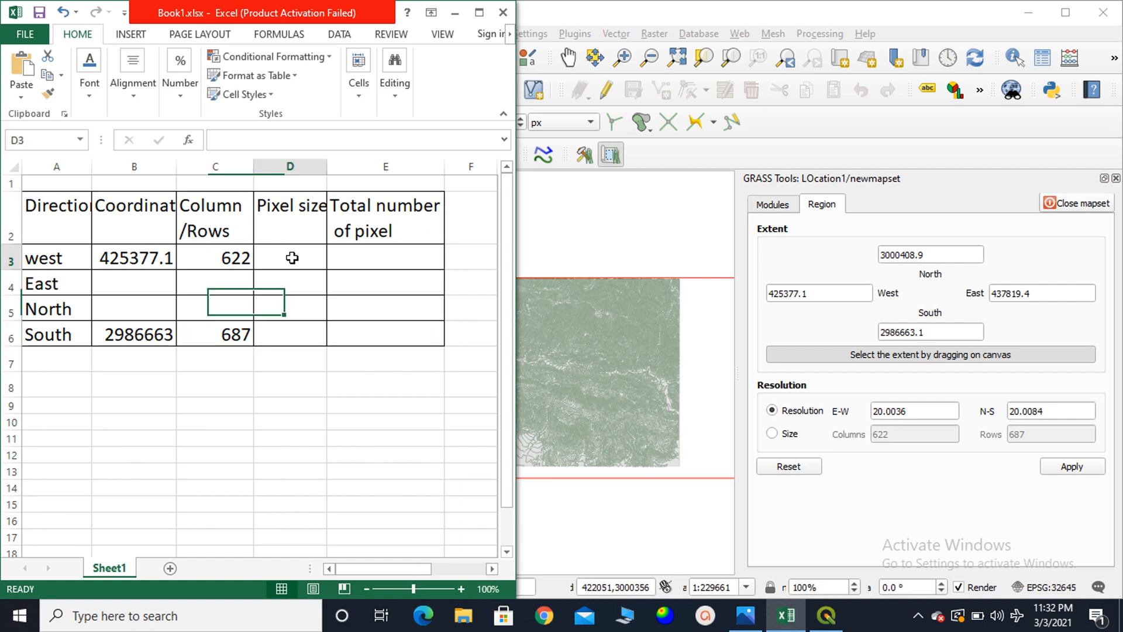
{"action": "type", "text": "20"}
{"action": "left_click", "coordinate": [289, 286]}
{"action": "type", "text": "20"}
{"action": "left_click", "coordinate": [285, 306]}
{"action": "type", "text": "20"}
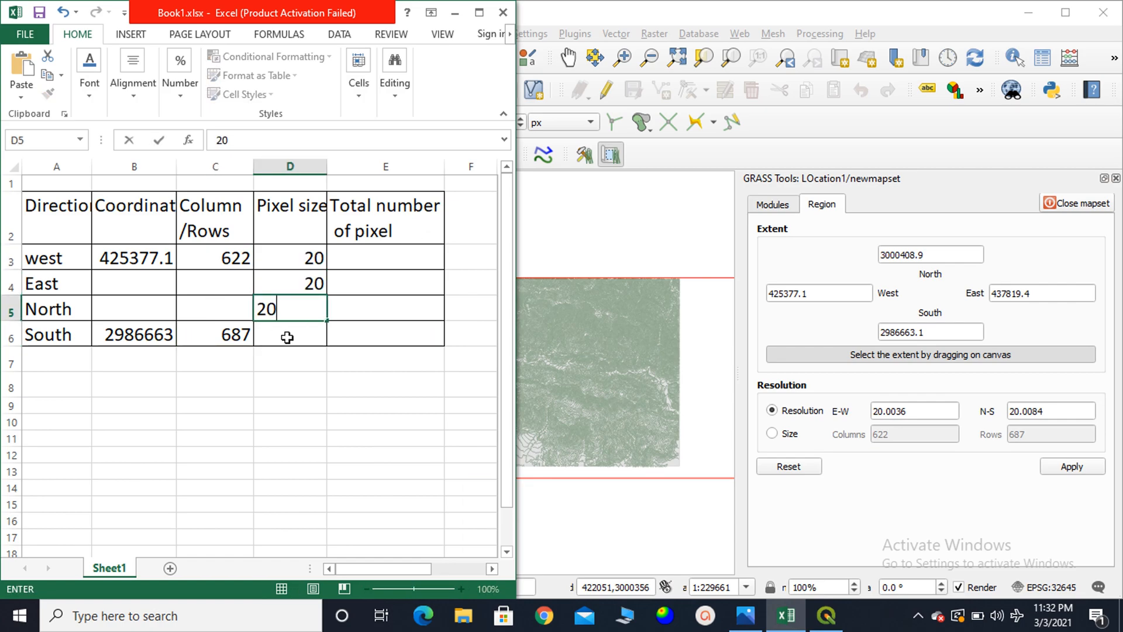
{"action": "left_click", "coordinate": [288, 337]}
{"action": "type", "text": "20"}
{"action": "left_click", "coordinate": [416, 294]}
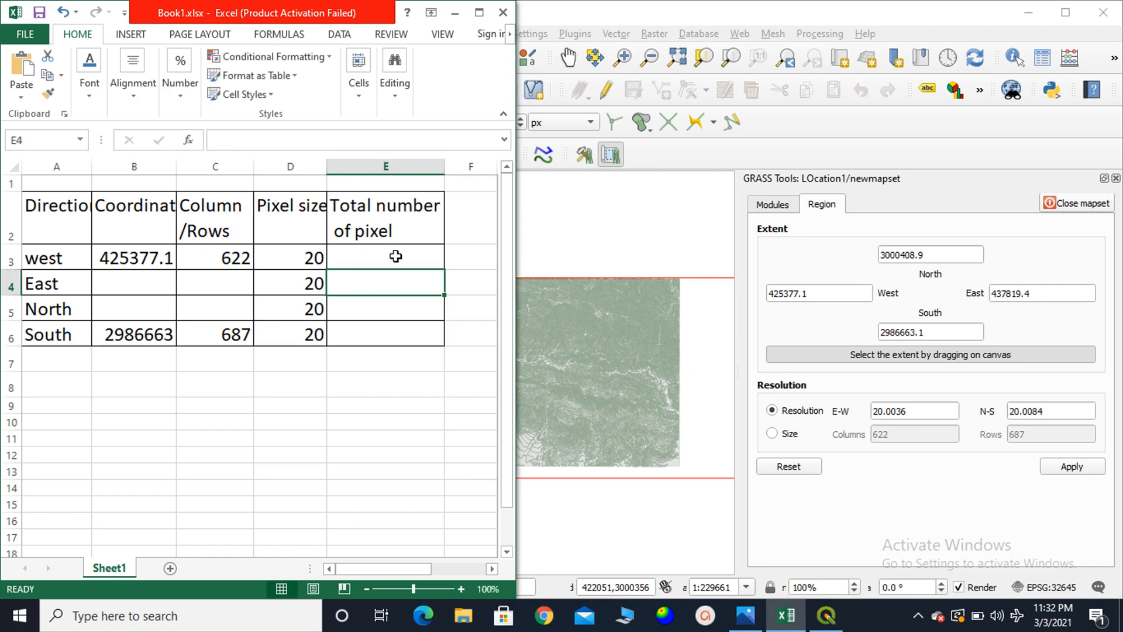
Calculate the west total number of pixels in E3 with the formula =C3*D3.
{"action": "left_click", "coordinate": [395, 256]}
{"action": "double_click", "coordinate": [395, 249]}
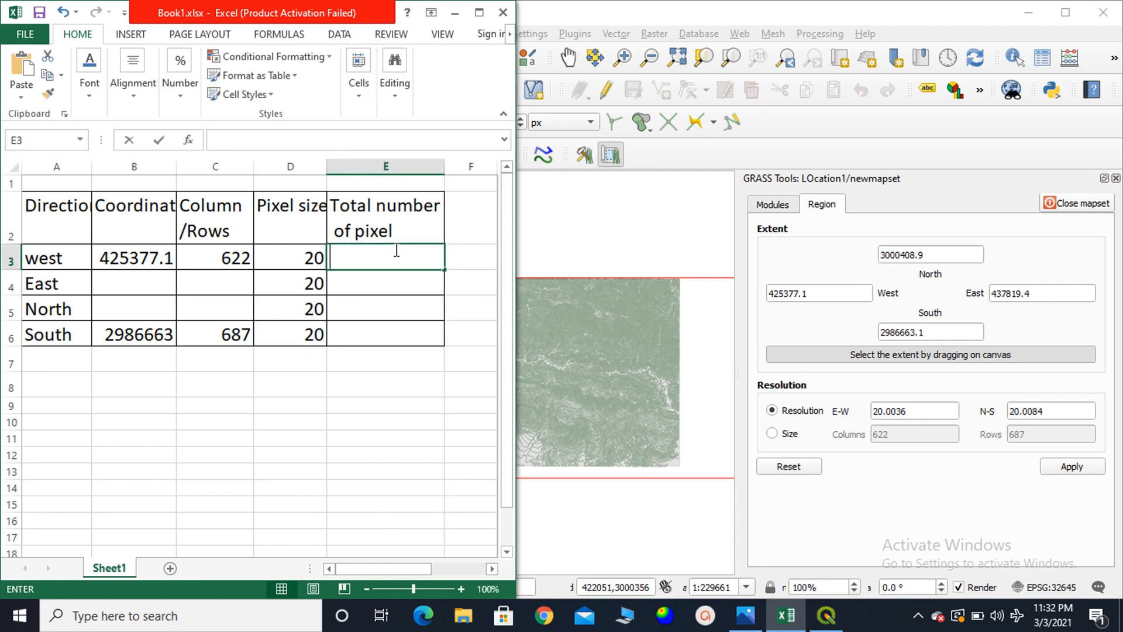
{"action": "type", "text": "="}
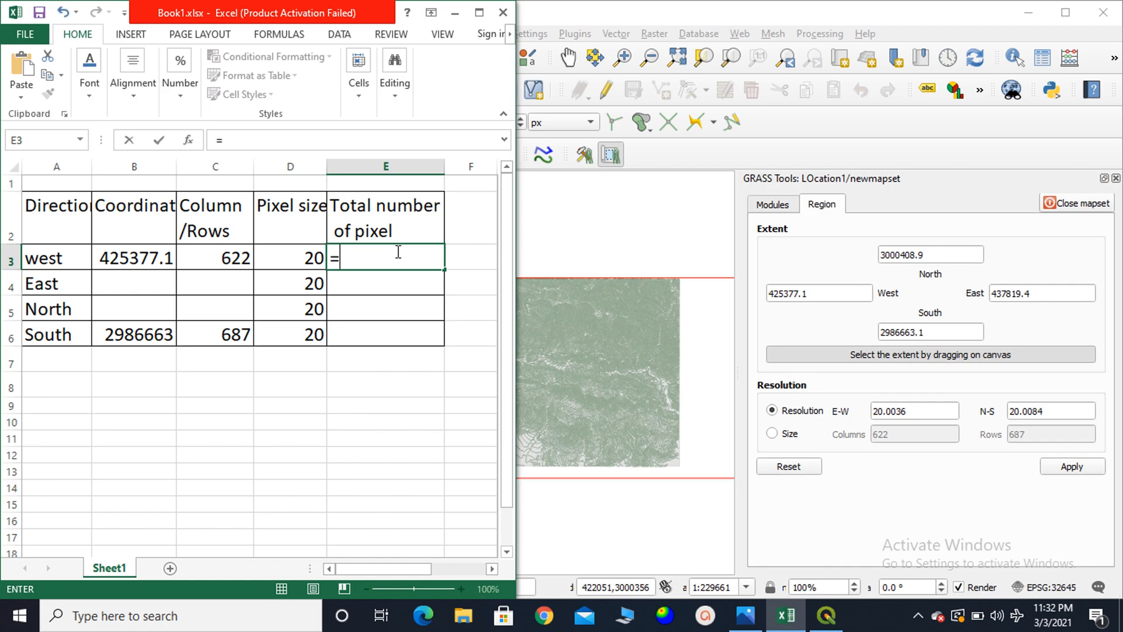
{"action": "left_click", "coordinate": [212, 261]}
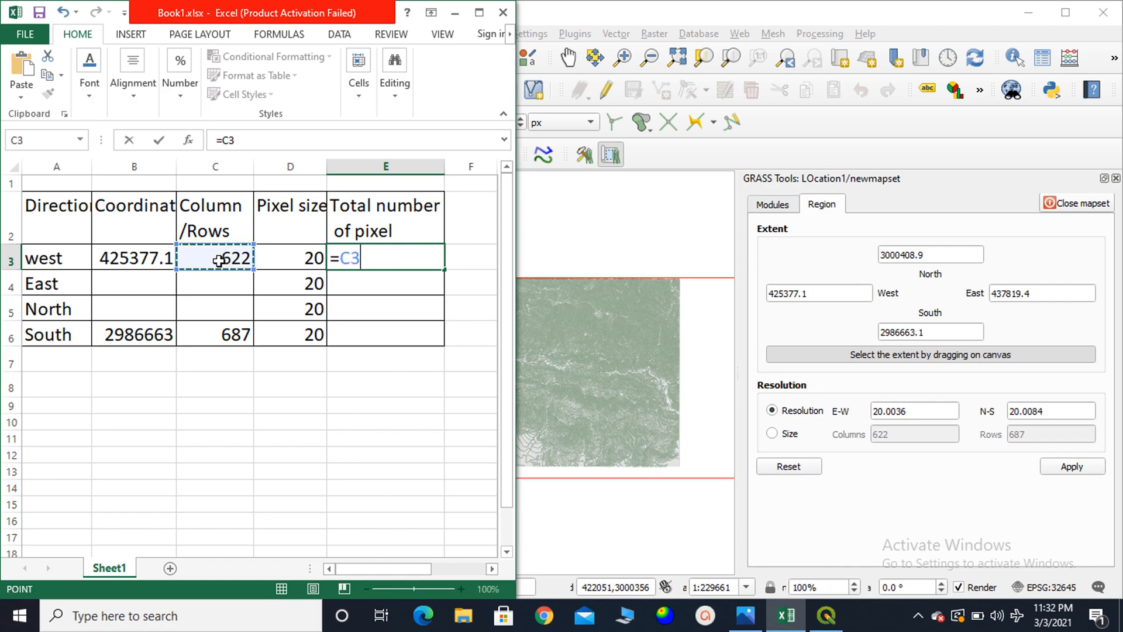
{"action": "type", "text": "*"}
{"action": "left_click", "coordinate": [293, 252]}
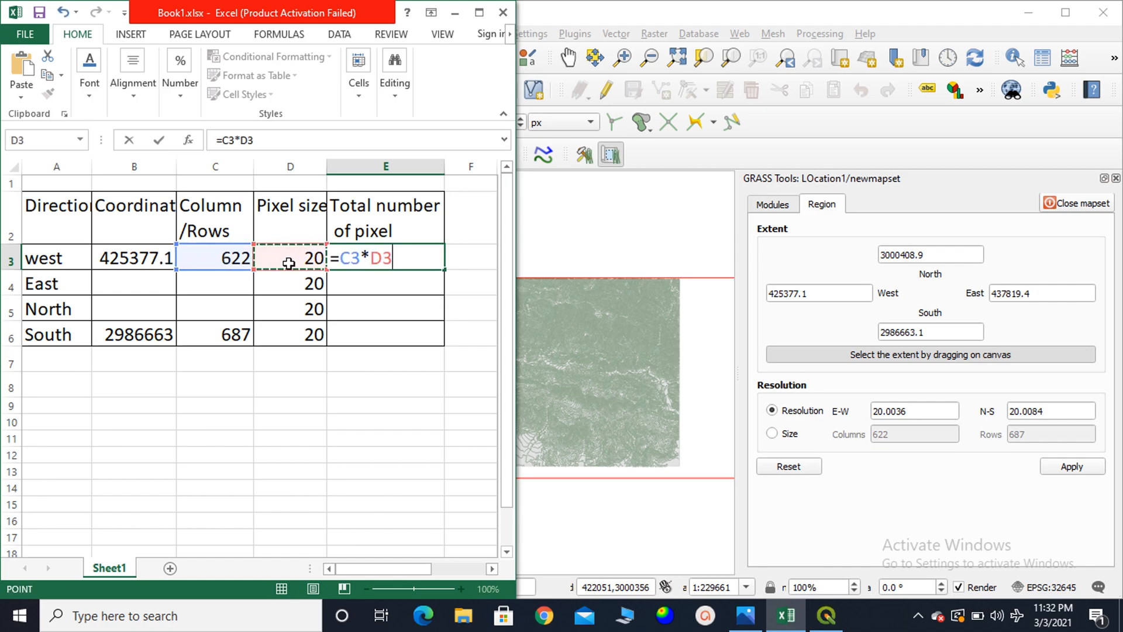
{"action": "key", "text": "Return"}
Fill the E3 formula down to E6 for the East, North and South rows.
{"action": "left_click", "coordinate": [379, 262]}
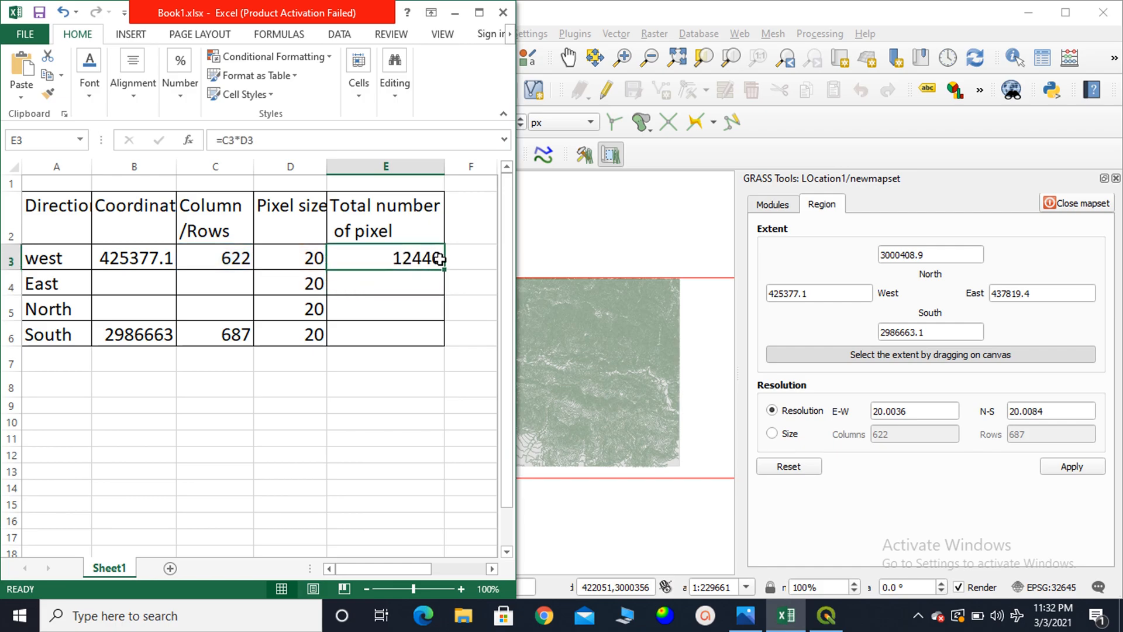
{"action": "left_click_drag", "start_coordinate": [443, 268], "coordinate": [431, 329]}
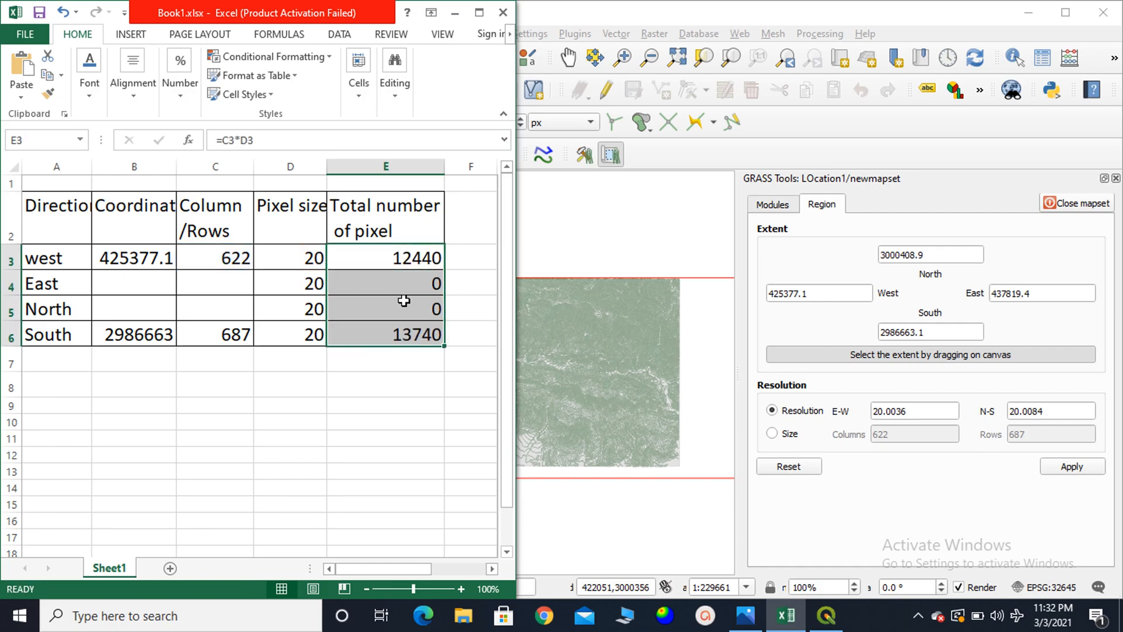
{"action": "left_click", "coordinate": [404, 331]}
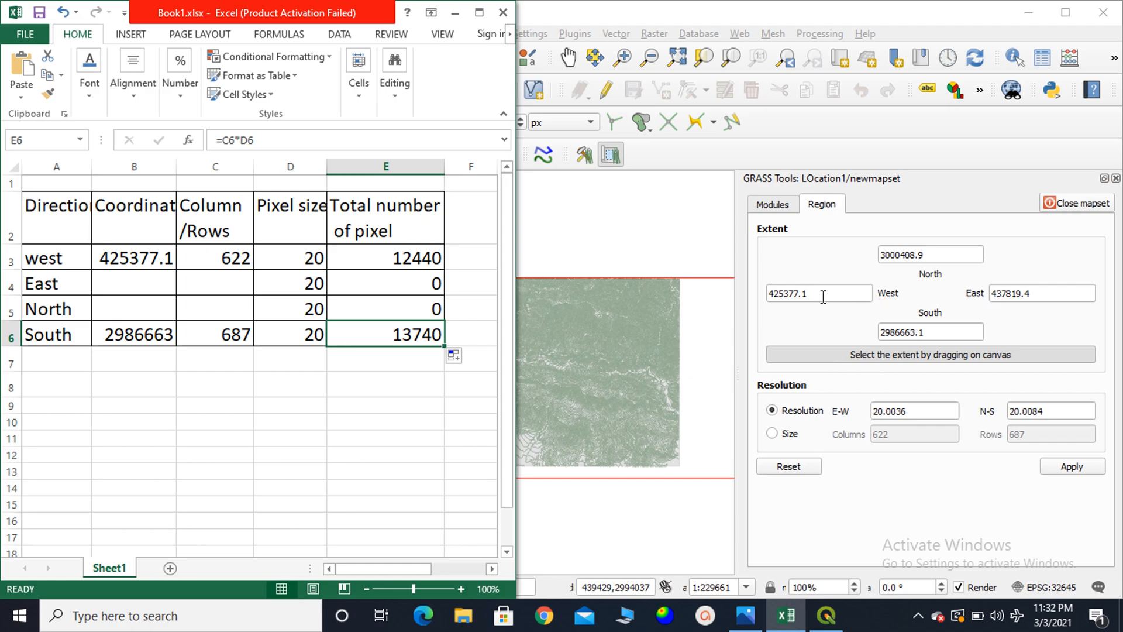
Calculate the East coordinate in B4 with the formula =B3+E3.
{"action": "left_click", "coordinate": [121, 284]}
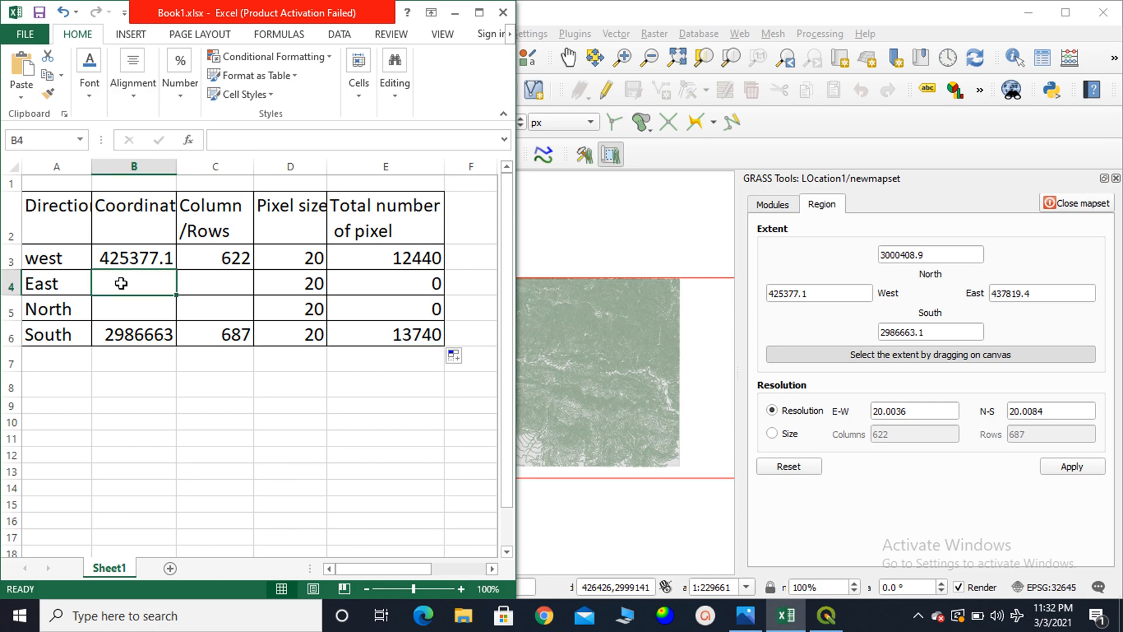
{"action": "double_click", "coordinate": [123, 284]}
{"action": "type", "text": "="}
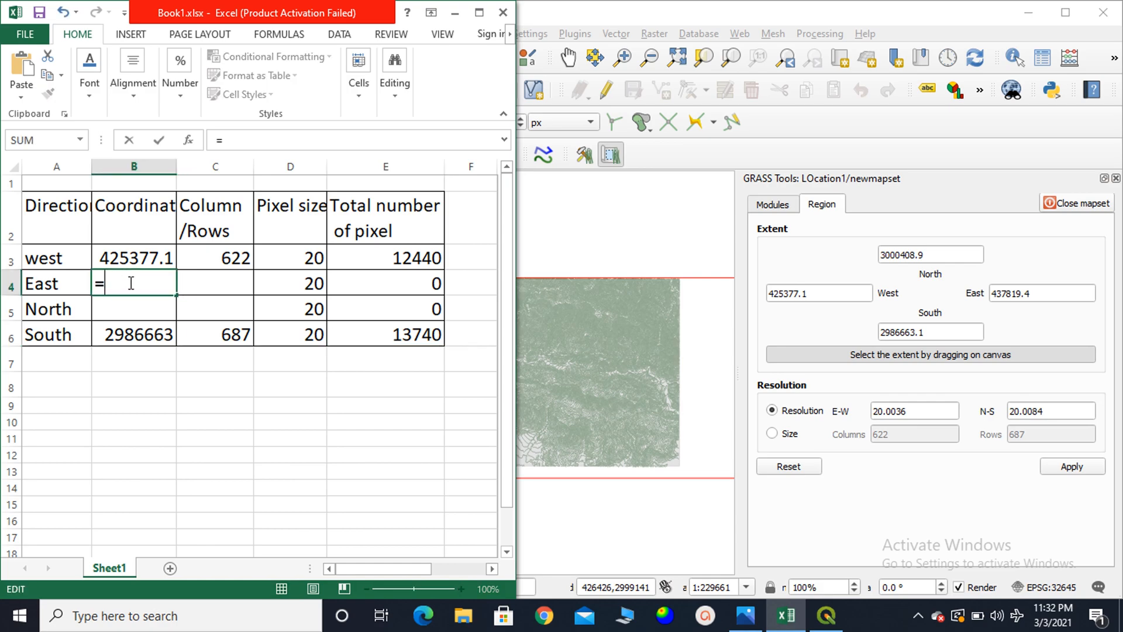
{"action": "left_click", "coordinate": [147, 258]}
{"action": "type", "text": "+"}
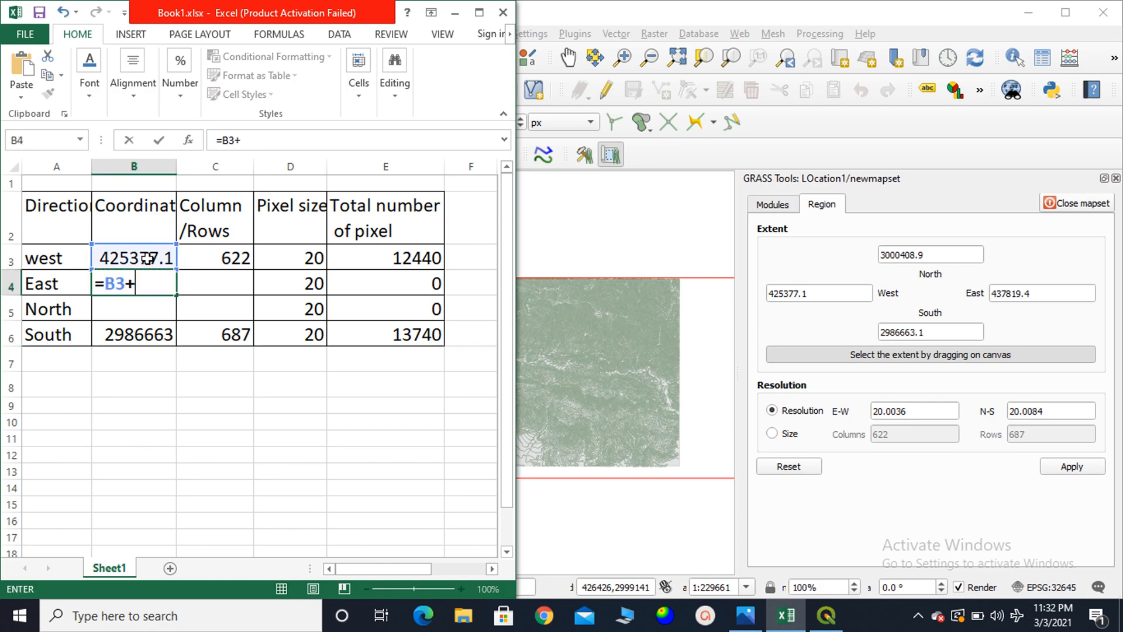
{"action": "left_click", "coordinate": [400, 261]}
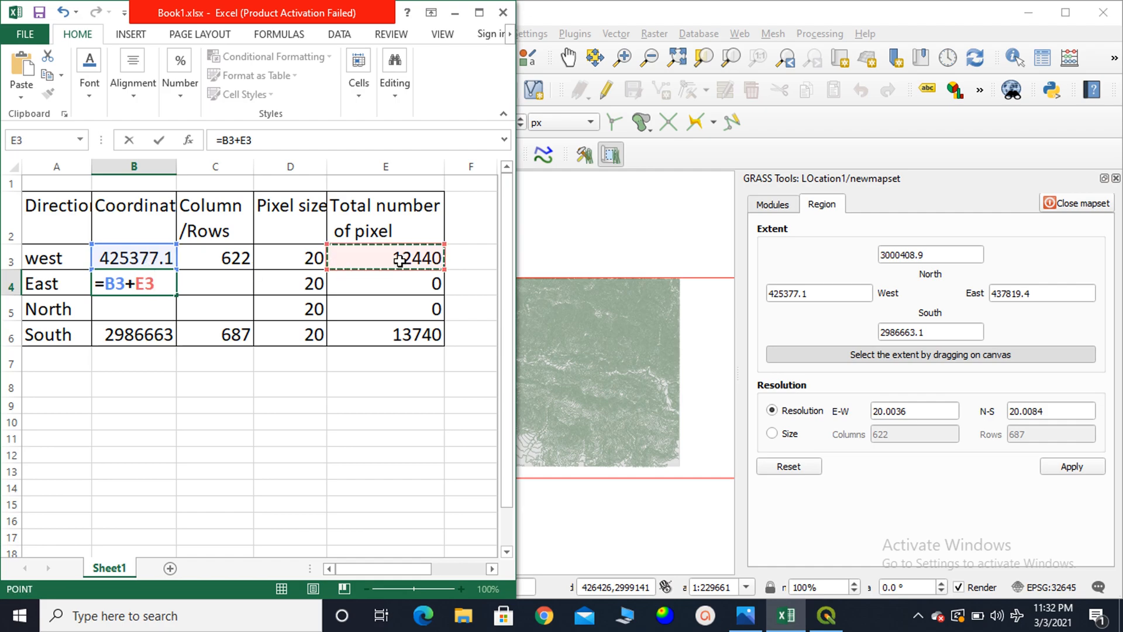
{"action": "key", "text": "Return"}
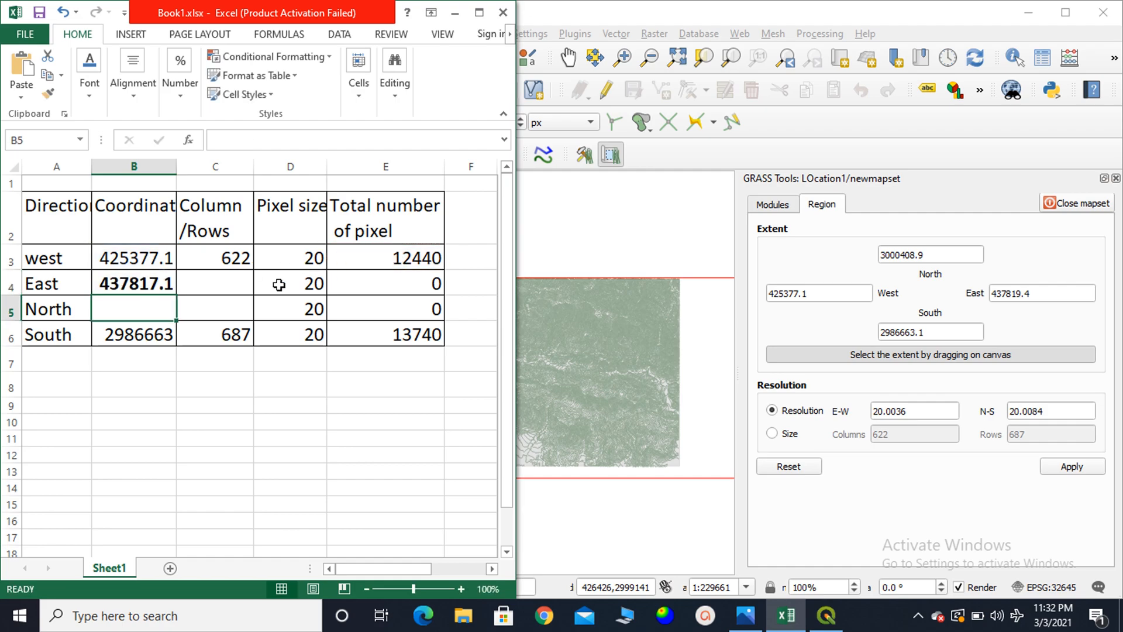
Calculate the North coordinate in B5 with the formula =B6+E6.
{"action": "double_click", "coordinate": [130, 314]}
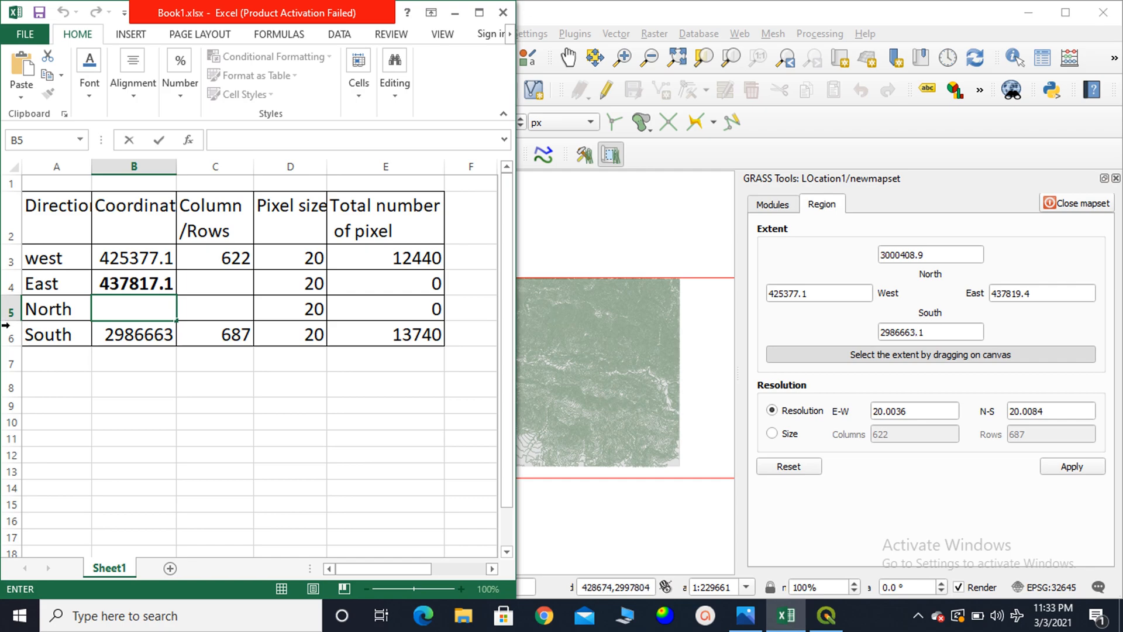
{"action": "type", "text": "="}
{"action": "left_click", "coordinate": [146, 337]}
{"action": "type", "text": "+"}
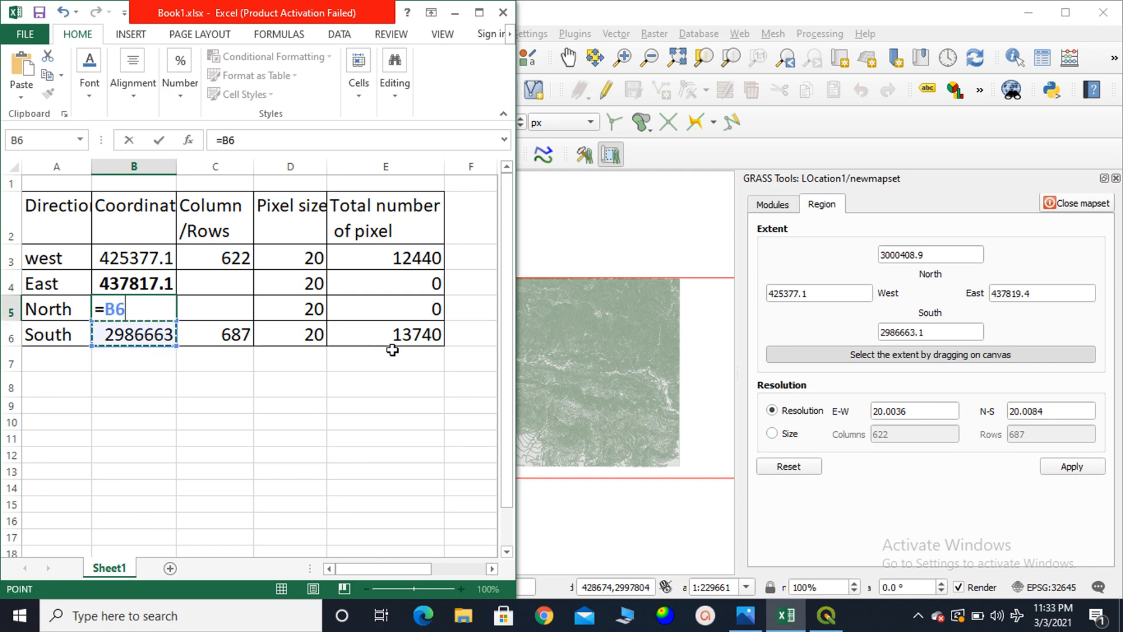
{"action": "left_click", "coordinate": [418, 340]}
{"action": "key", "text": "Return"}
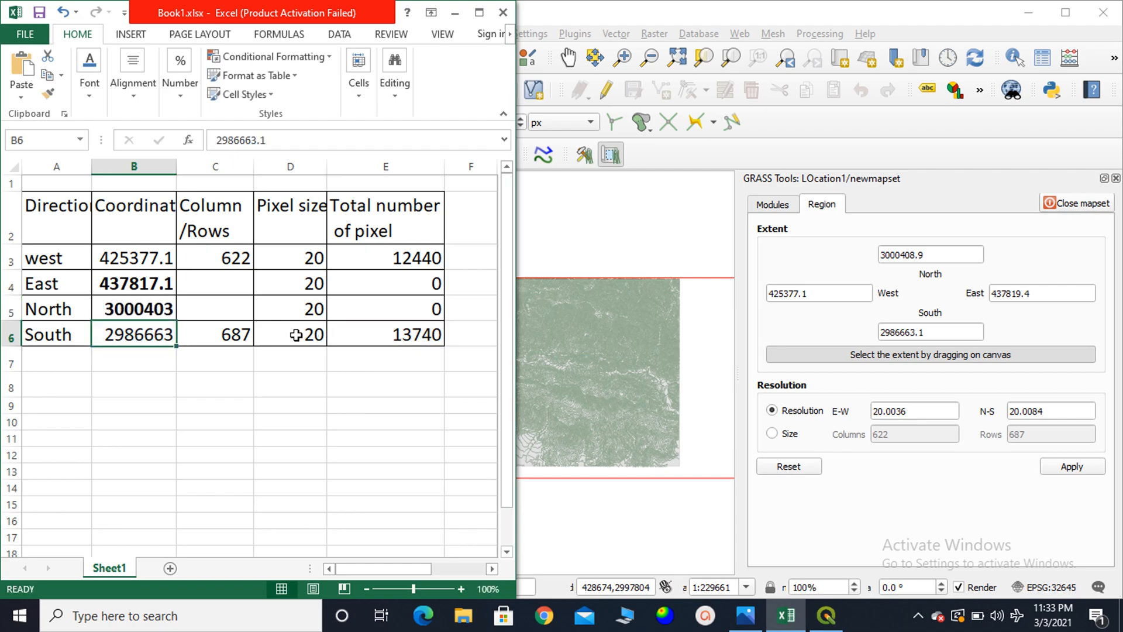
{"action": "left_click", "coordinate": [146, 309]}
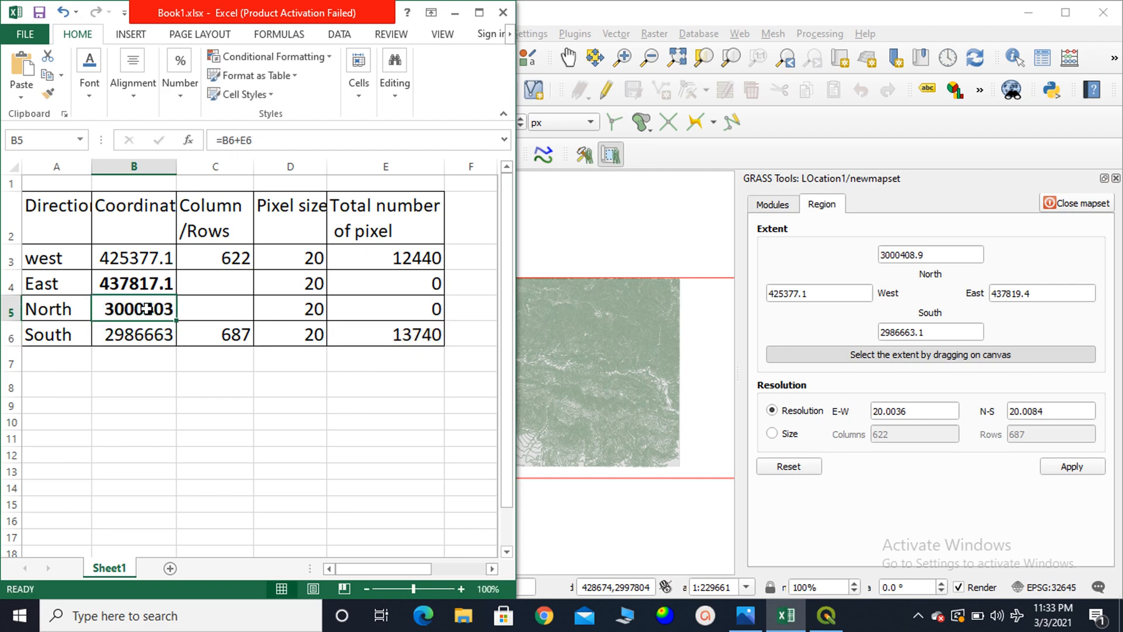
Copy the calculated East coordinate from B4 into B8 as a plain value.
{"action": "left_click", "coordinate": [143, 281]}
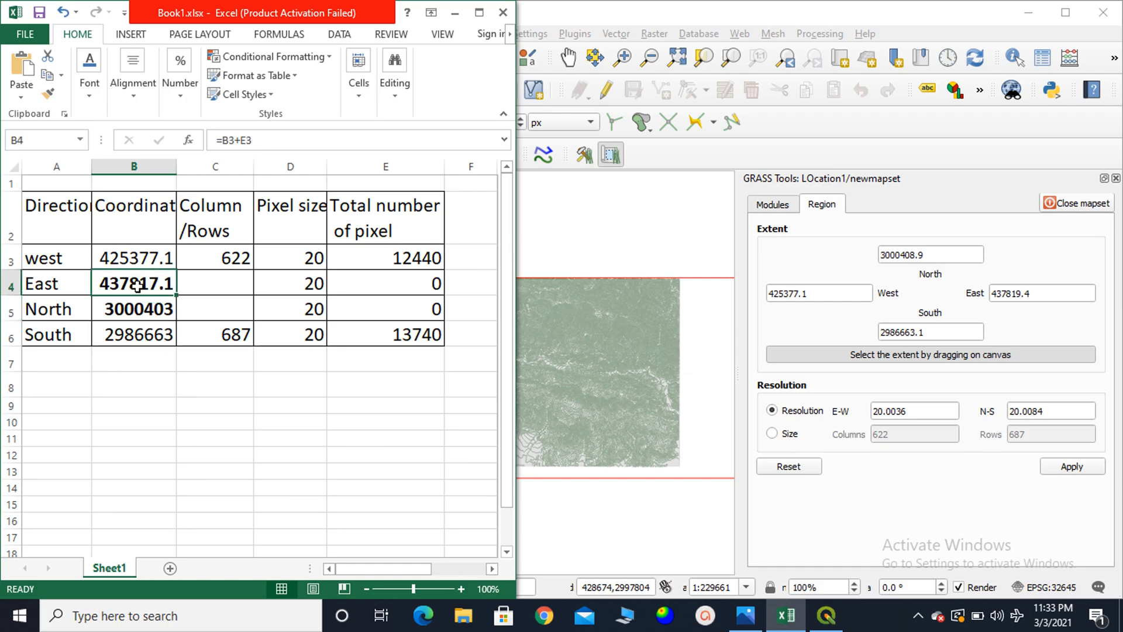
{"action": "double_click", "coordinate": [131, 283]}
{"action": "key", "text": "Escape"}
{"action": "right_click", "coordinate": [148, 283]}
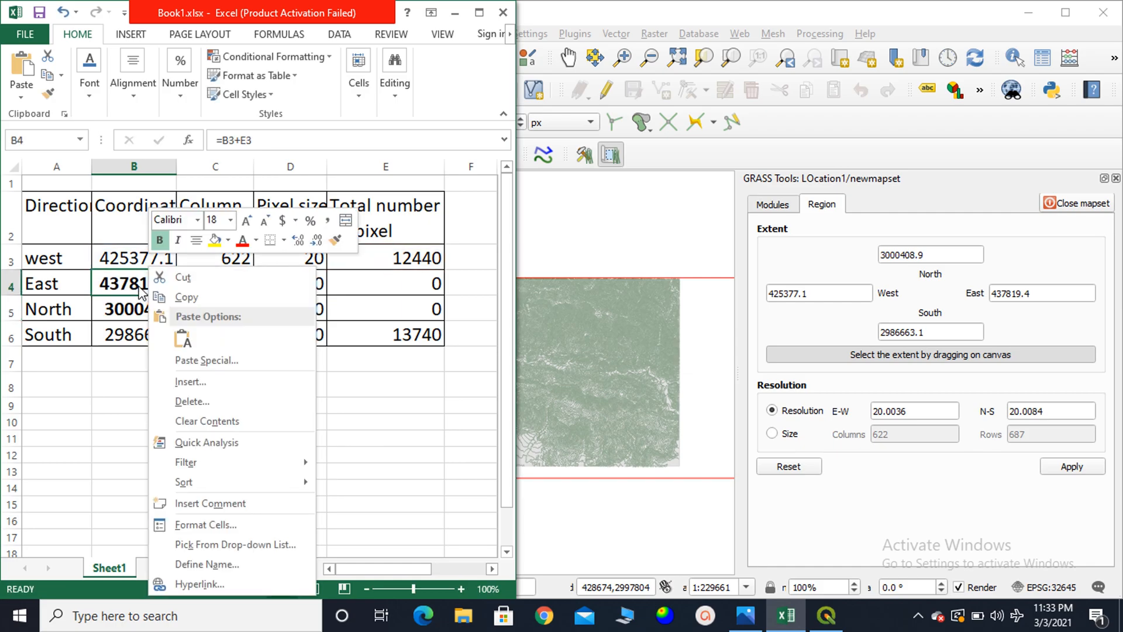
{"action": "left_click", "coordinate": [176, 296]}
{"action": "left_click", "coordinate": [138, 383]}
{"action": "right_click", "coordinate": [138, 383]}
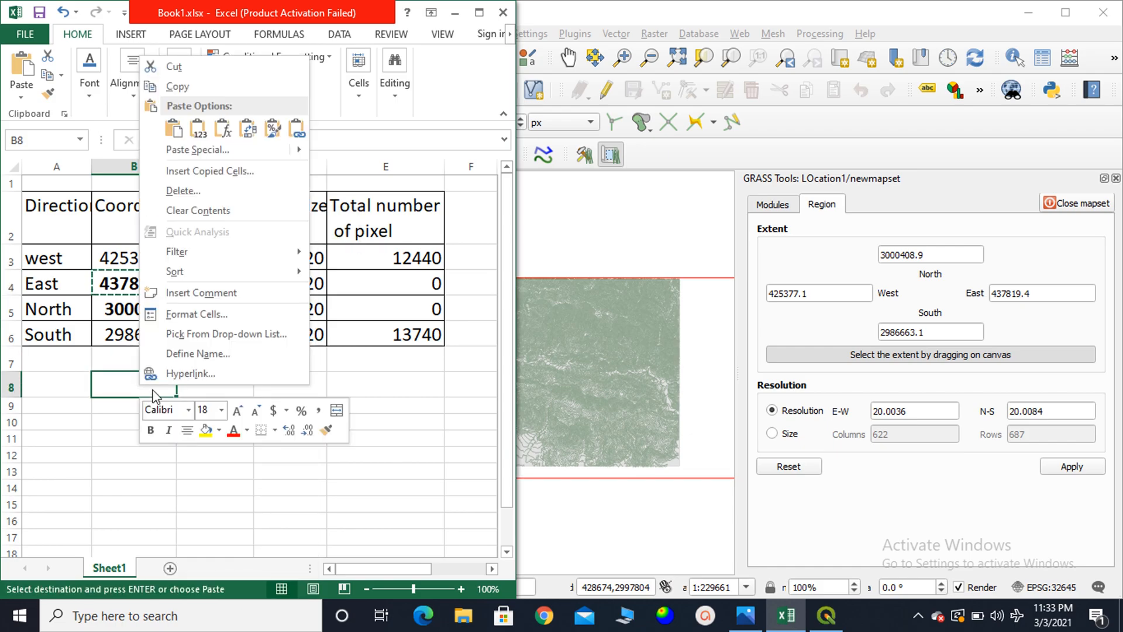
{"action": "left_click", "coordinate": [198, 126]}
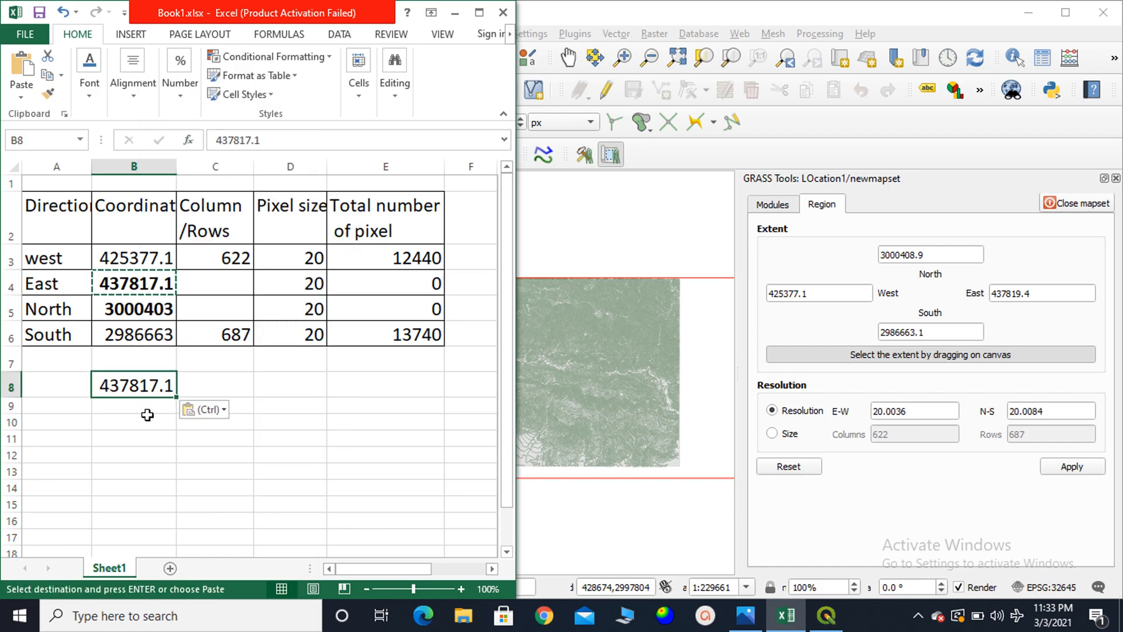
Copy 437817.1 from B8 and replace the GRASS region's East extent in QGIS with it.
{"action": "double_click", "coordinate": [130, 383]}
{"action": "left_click_drag", "start_coordinate": [101, 388], "coordinate": [174, 399]}
{"action": "key", "text": "ctrl+c"}
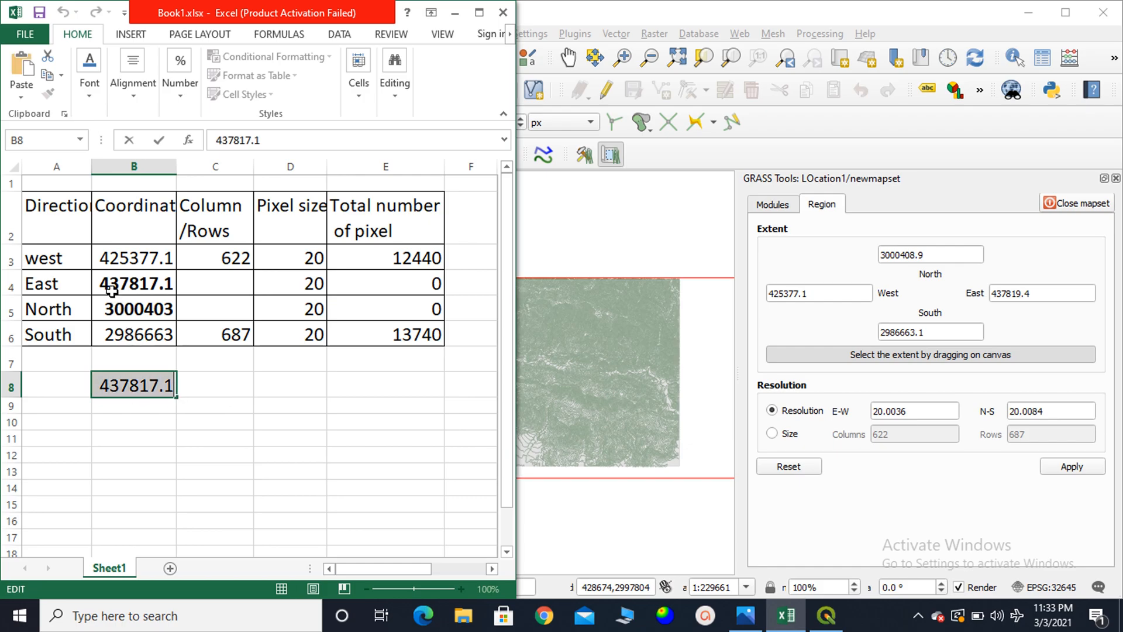
{"action": "left_click", "coordinate": [1042, 301]}
{"action": "left_click_drag", "start_coordinate": [1042, 301], "coordinate": [989, 296]}
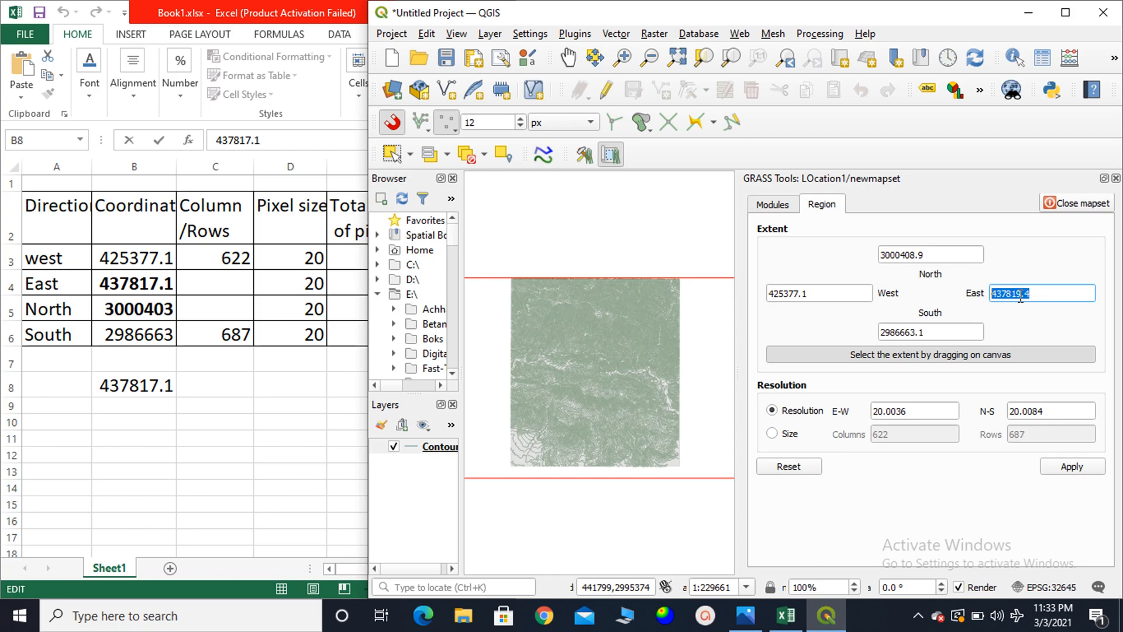
{"action": "key", "text": "ctrl+v"}
Set the GRASS region's North extent to 3000403.1 from the Excel table's North result, and maximize the QGIS window.
{"action": "left_click", "coordinate": [128, 459]}
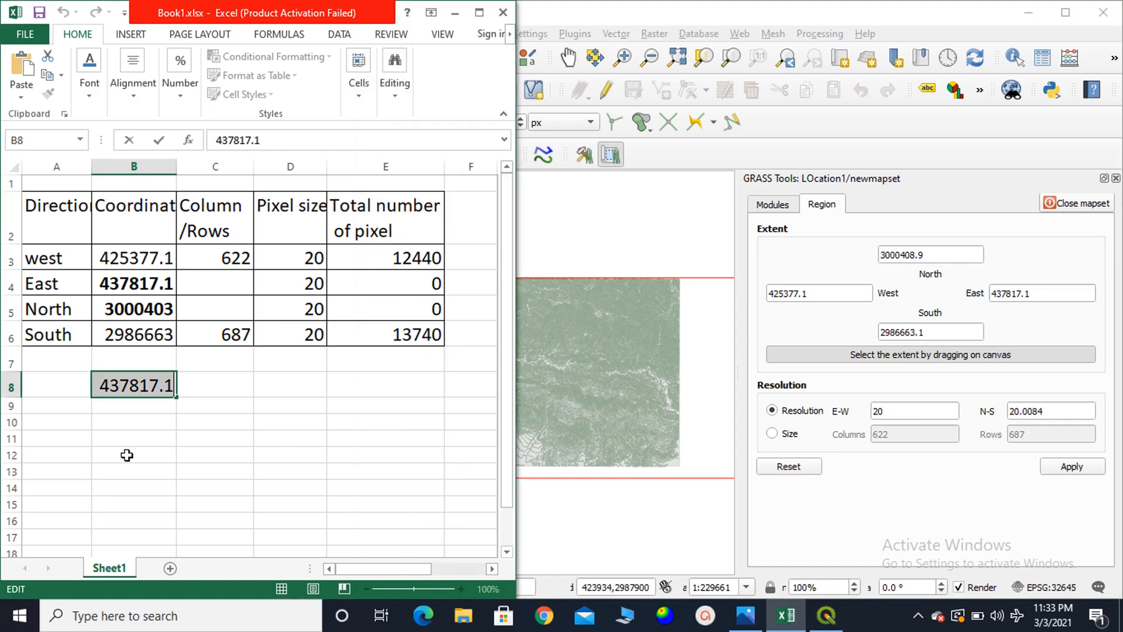
{"action": "left_click", "coordinate": [142, 316]}
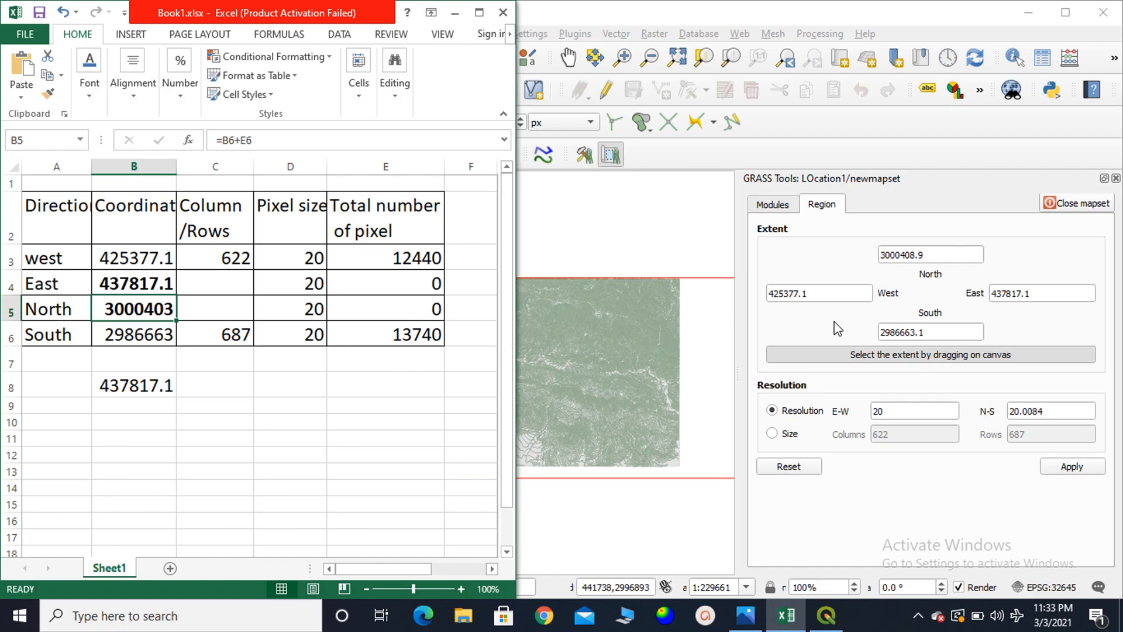
{"action": "left_click_drag", "start_coordinate": [938, 256], "coordinate": [863, 248]}
{"action": "type", "text": "3"}
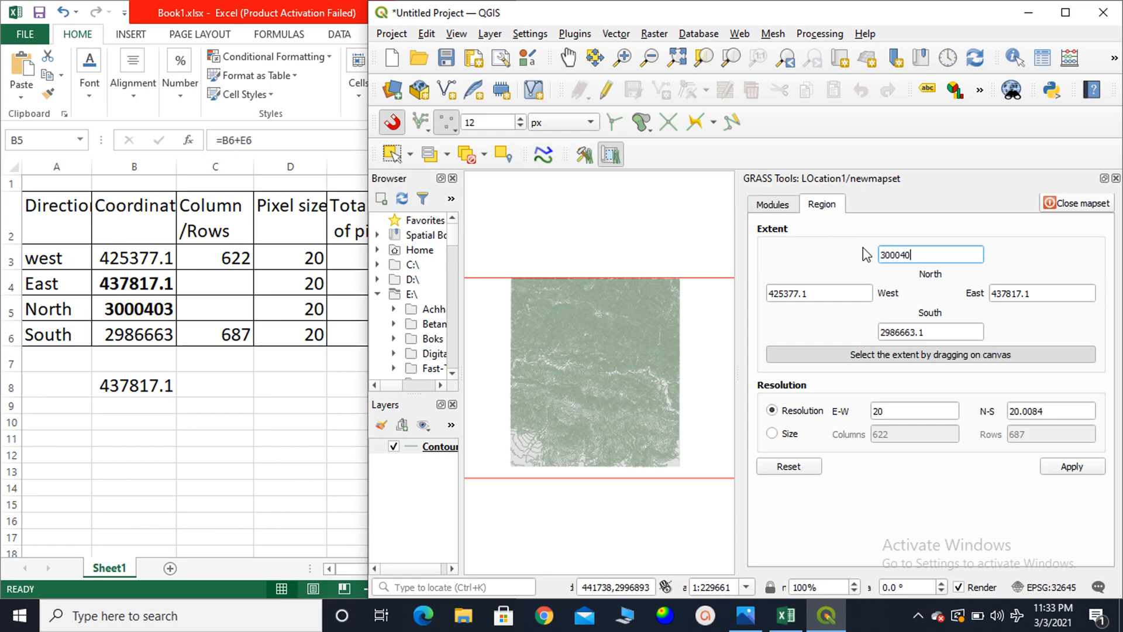
{"action": "left_click", "coordinate": [845, 288]}
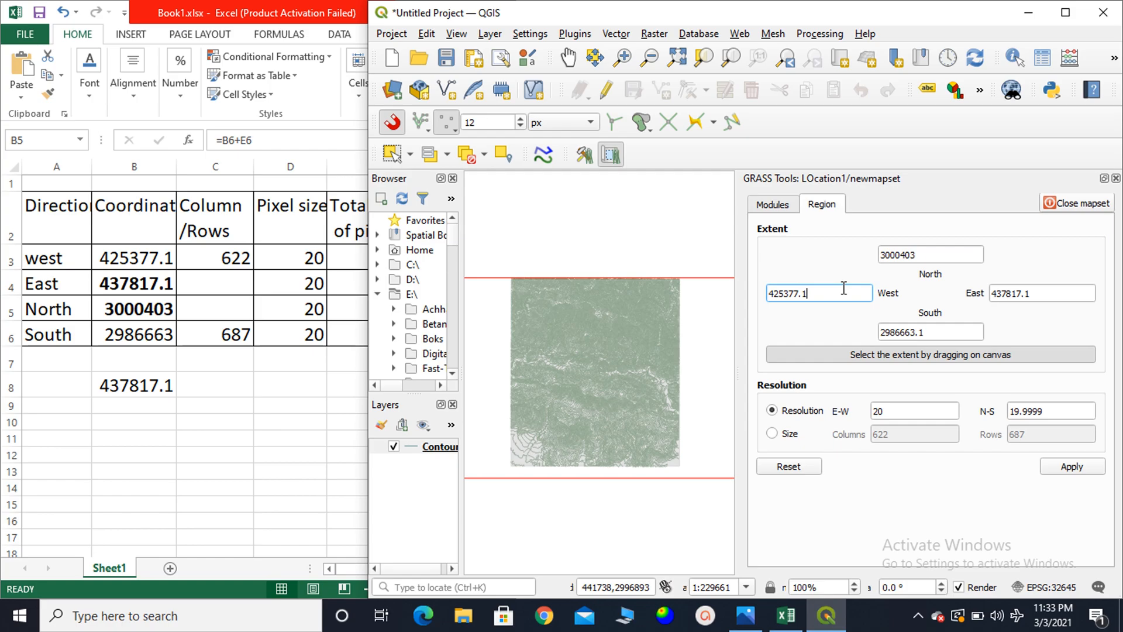
{"action": "left_click", "coordinate": [1051, 416]}
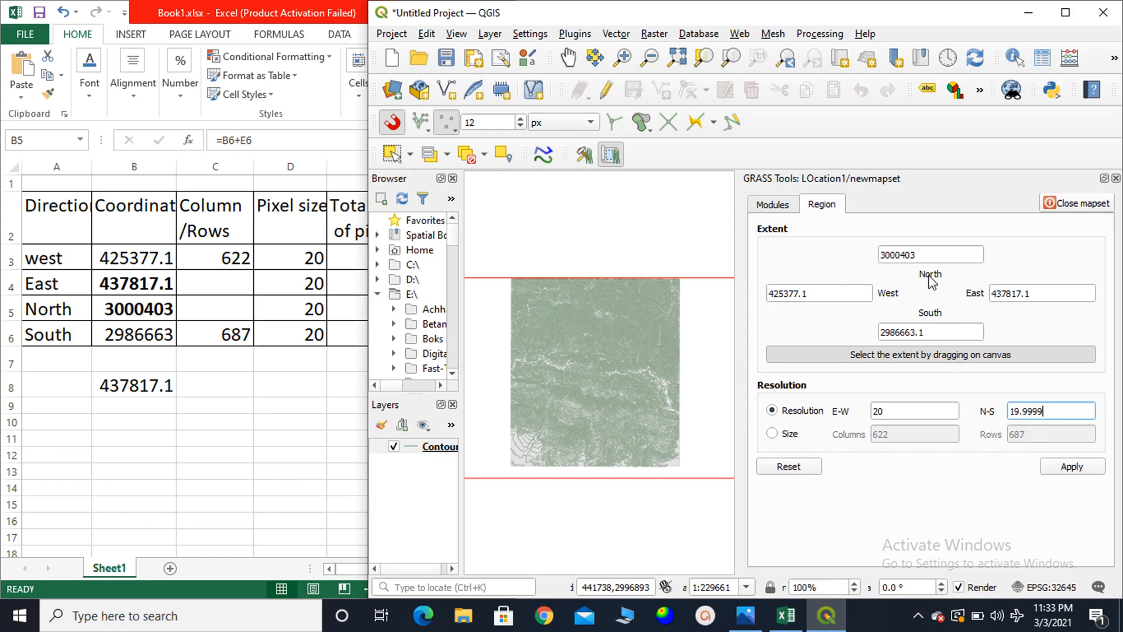
{"action": "left_click", "coordinate": [921, 255]}
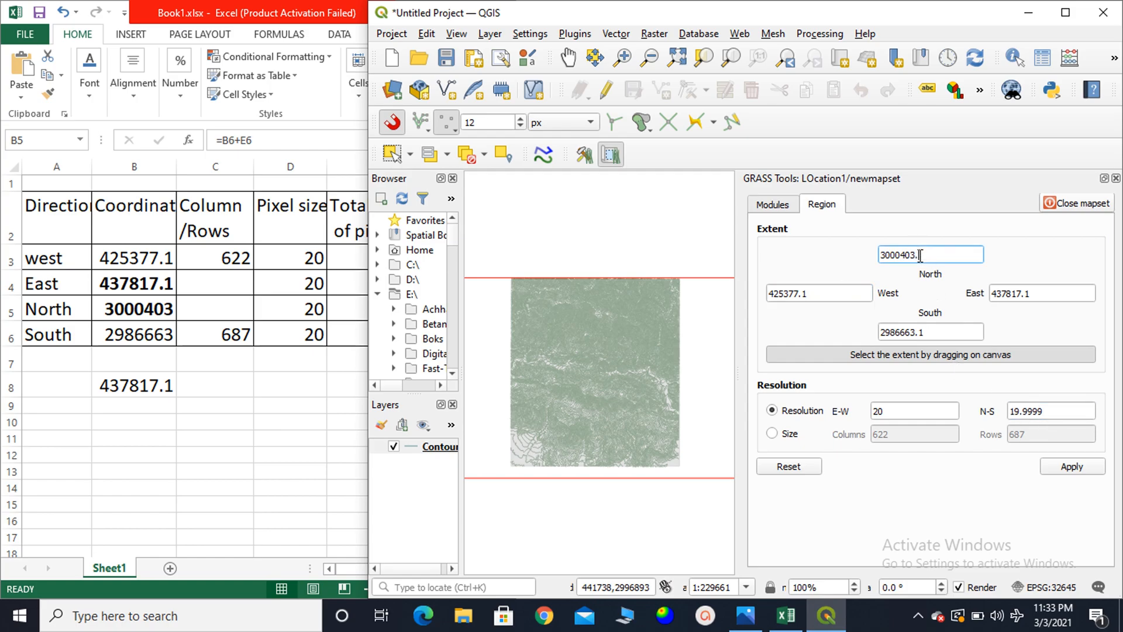
{"action": "left_click", "coordinate": [931, 332]}
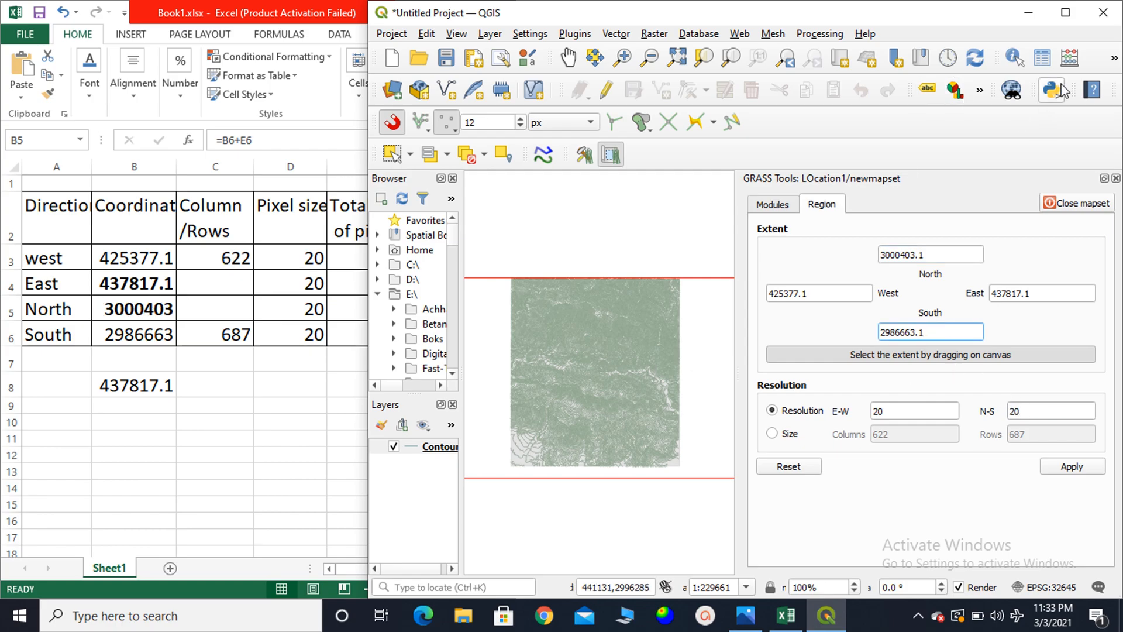
{"action": "left_click", "coordinate": [1066, 12]}
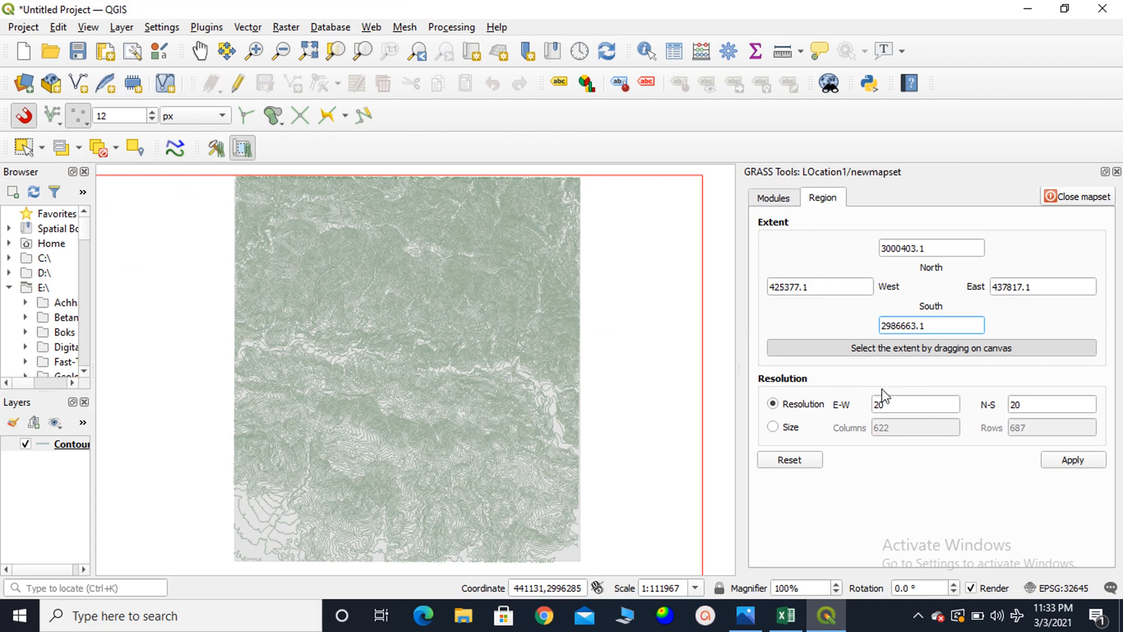
Try a region resolution of 10 for both E-W and N-S.
{"action": "double_click", "coordinate": [911, 408]}
{"action": "type", "text": "10"}
{"action": "key", "text": "Tab"}
{"action": "type", "text": "10"}
Set the region's E-W and N-S resolution to 20 and apply the region settings.
{"action": "left_click", "coordinate": [918, 406]}
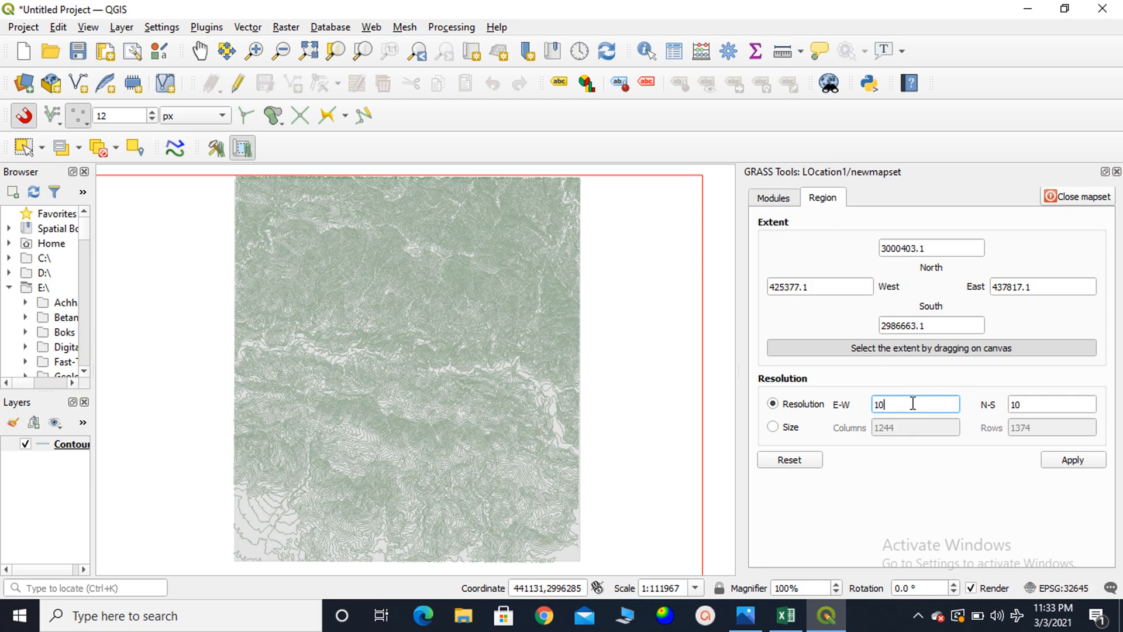
{"action": "key", "text": "BackSpace"}
{"action": "type", "text": "20"}
{"action": "double_click", "coordinate": [1031, 404]}
{"action": "type", "text": "20"}
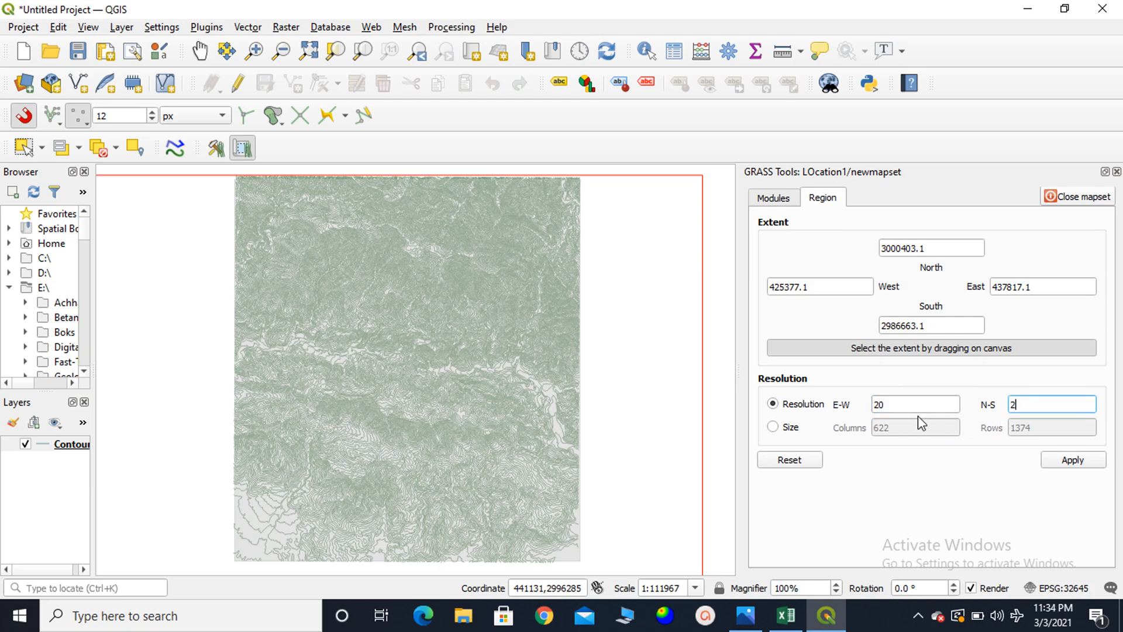
{"action": "left_click", "coordinate": [918, 403]}
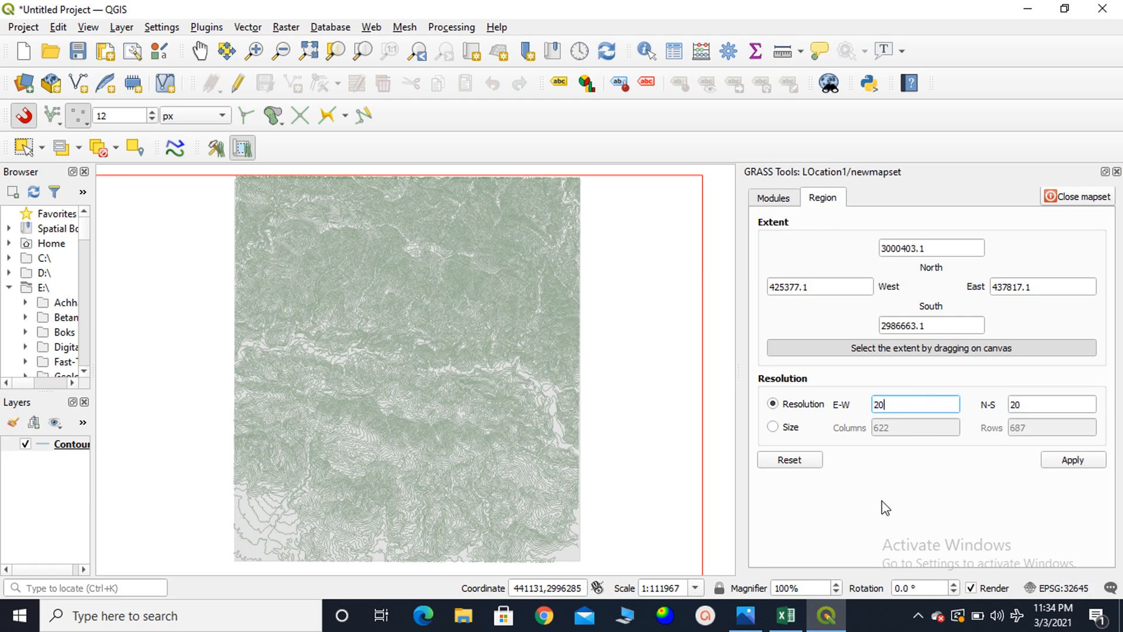
{"action": "left_click", "coordinate": [1051, 464]}
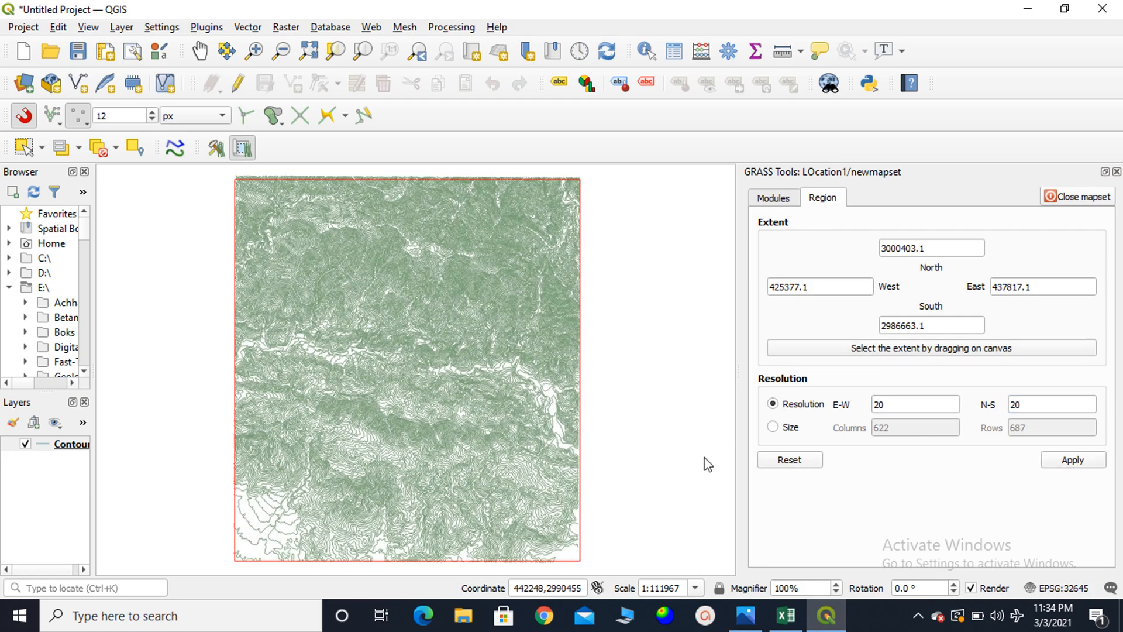
{"action": "scroll", "coordinate": [699, 454], "scroll_direction": "down", "scroll_amount": 1}
{"action": "scroll", "coordinate": [569, 475], "scroll_direction": "up", "scroll_amount": 1}
{"action": "scroll", "coordinate": [561, 436], "scroll_direction": "down", "scroll_amount": 1}
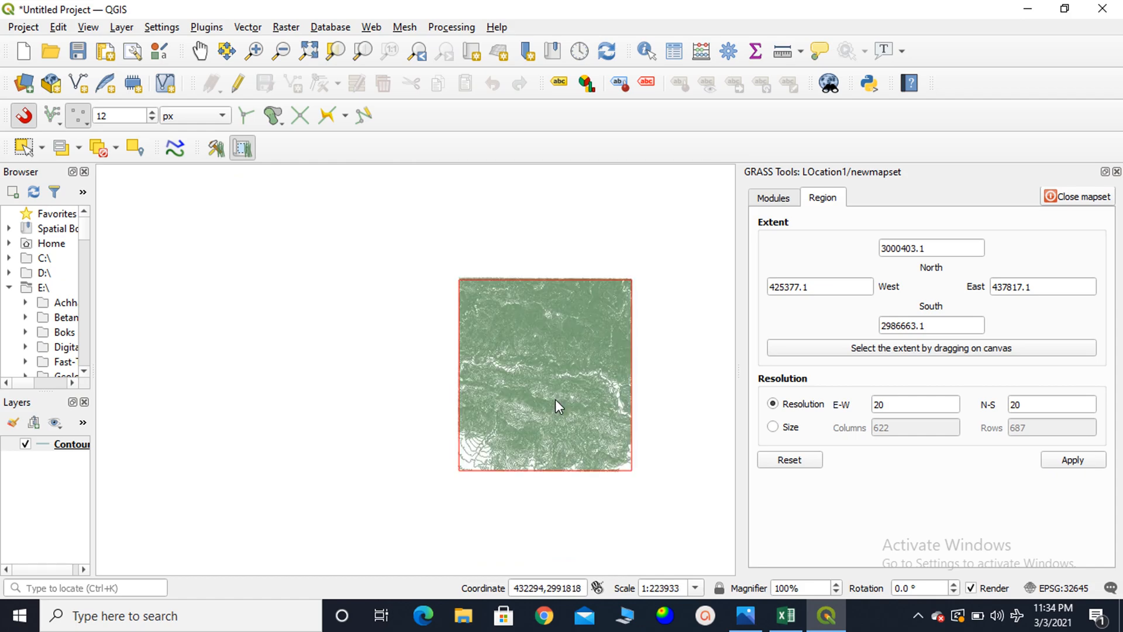
Find the GRASS vector import modules with the filter v.in and open v.in.ogr.qgis.
{"action": "left_click_drag", "start_coordinate": [456, 373], "coordinate": [302, 339]}
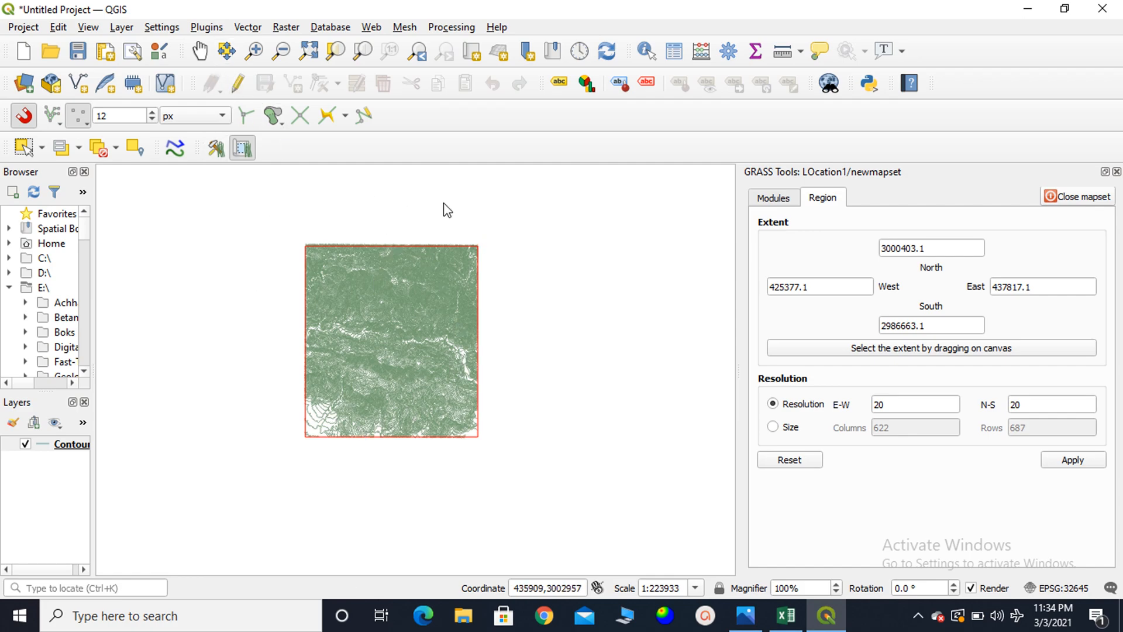
{"action": "left_click_drag", "start_coordinate": [411, 289], "coordinate": [464, 288]}
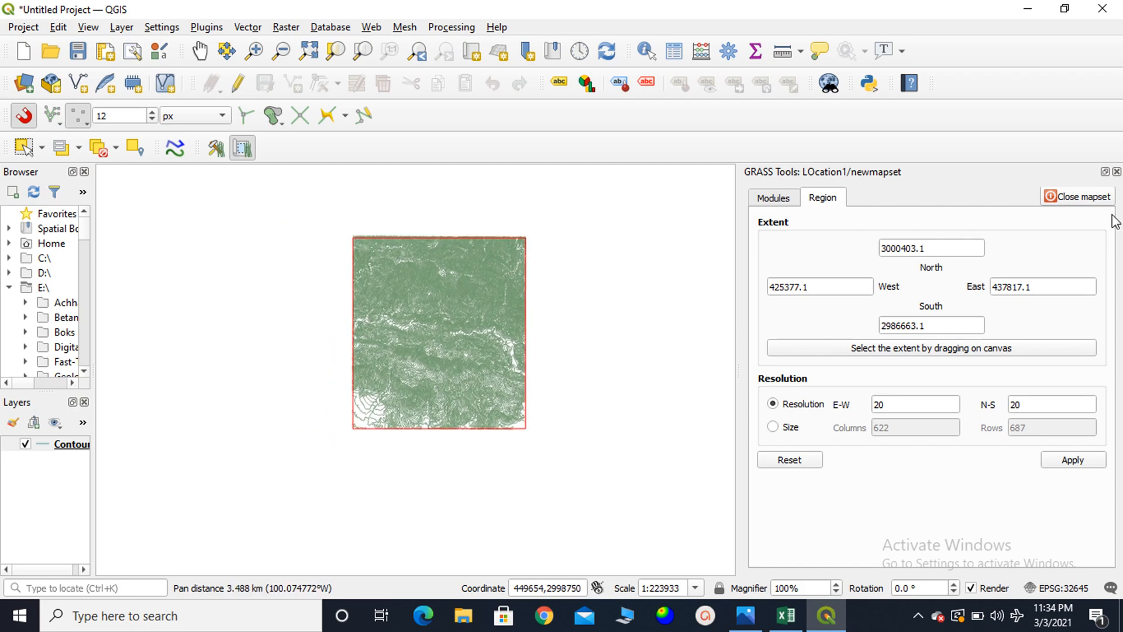
{"action": "left_click", "coordinate": [773, 198]}
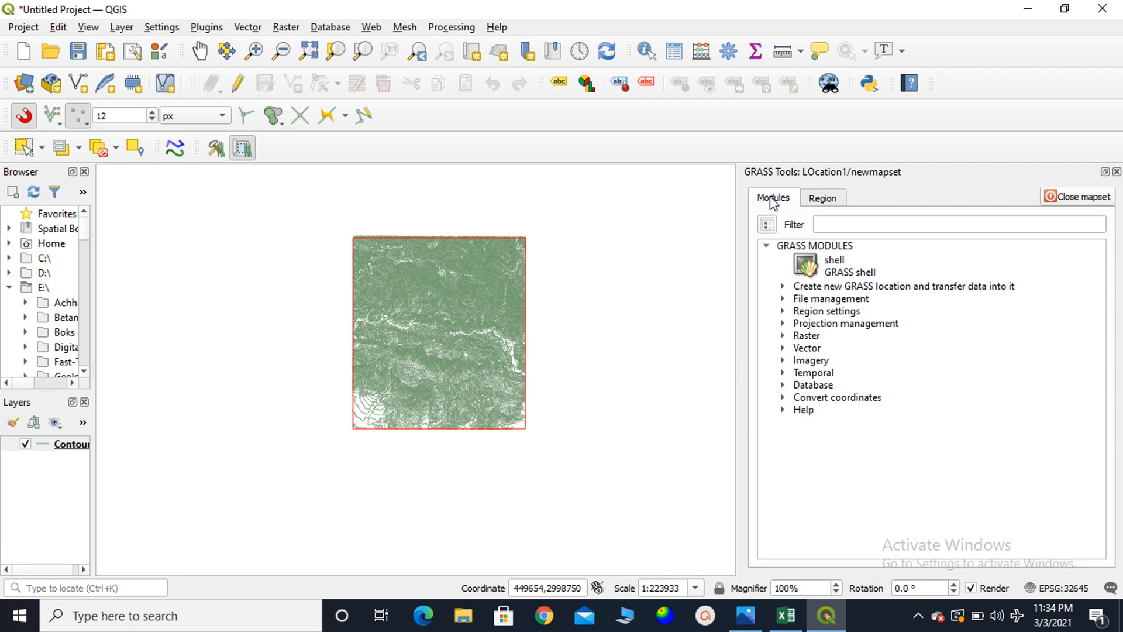
{"action": "left_click", "coordinate": [837, 224]}
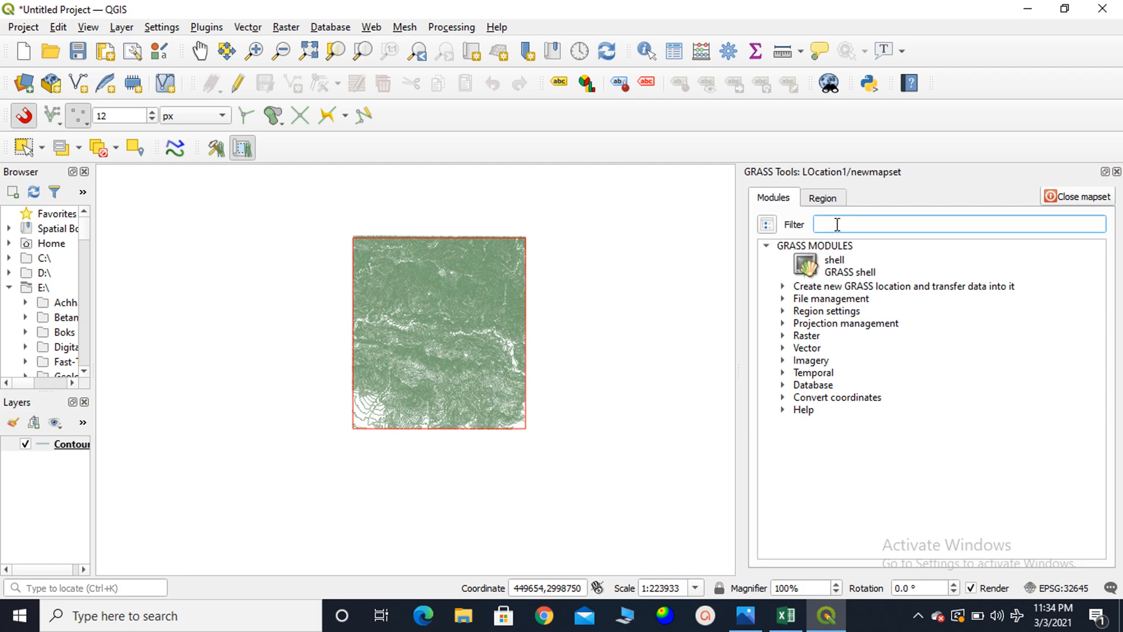
{"action": "type", "text": "v.in"}
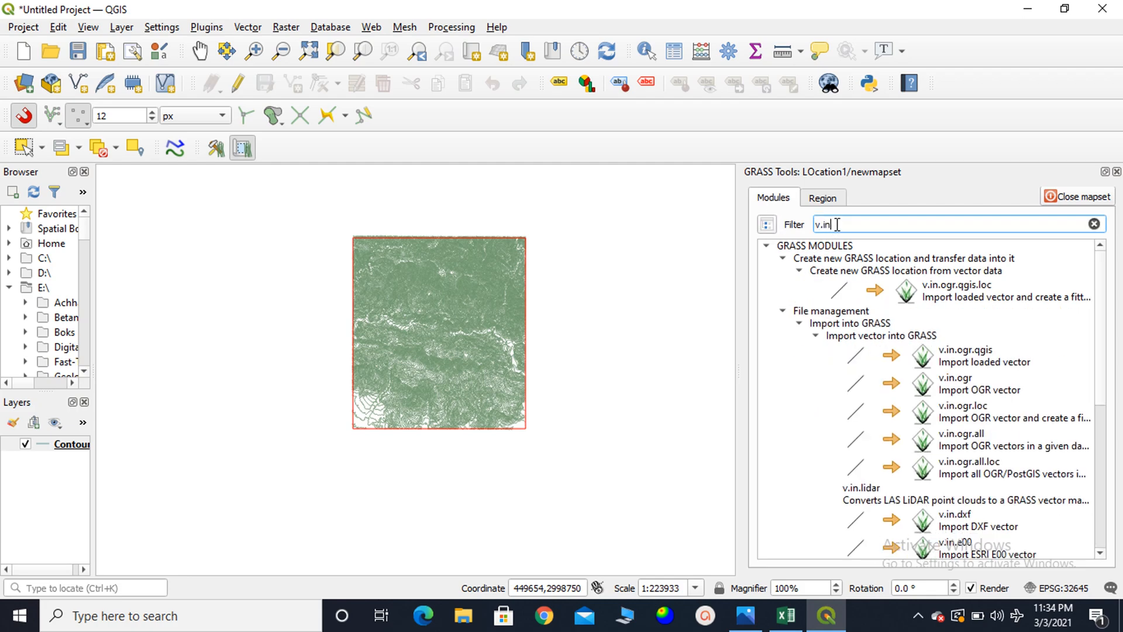
{"action": "double_click", "coordinate": [955, 366]}
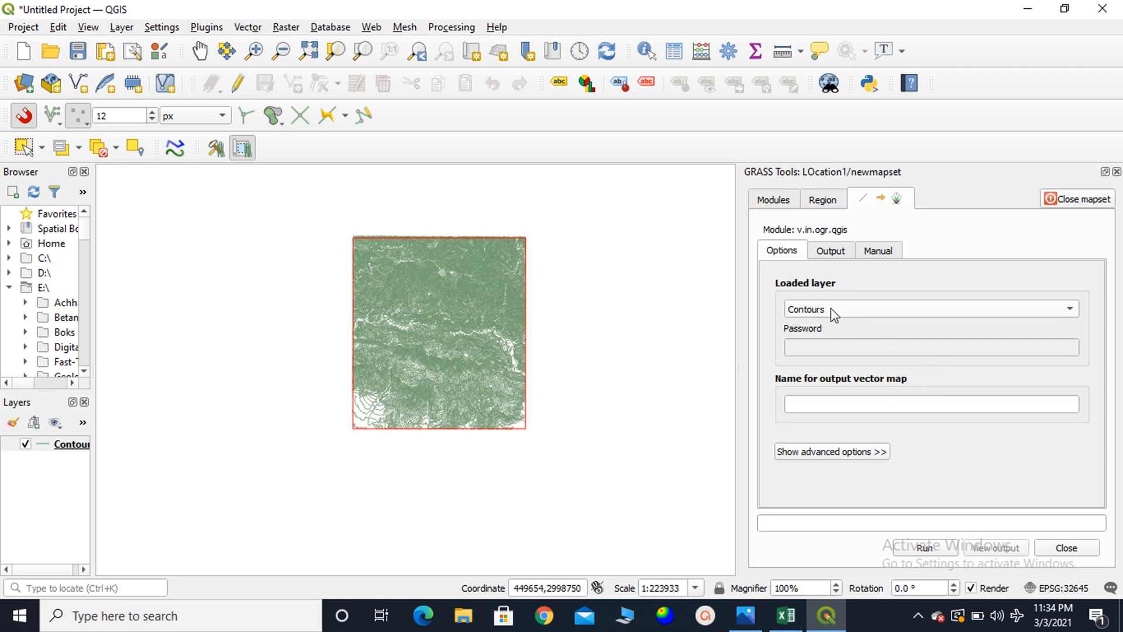
Import the loaded Contours layer into GRASS as a vector map named VectorContour and add the output to the map.
{"action": "left_click", "coordinate": [830, 308]}
{"action": "left_click", "coordinate": [835, 324]}
{"action": "left_click_drag", "start_coordinate": [90, 466], "coordinate": [226, 458]}
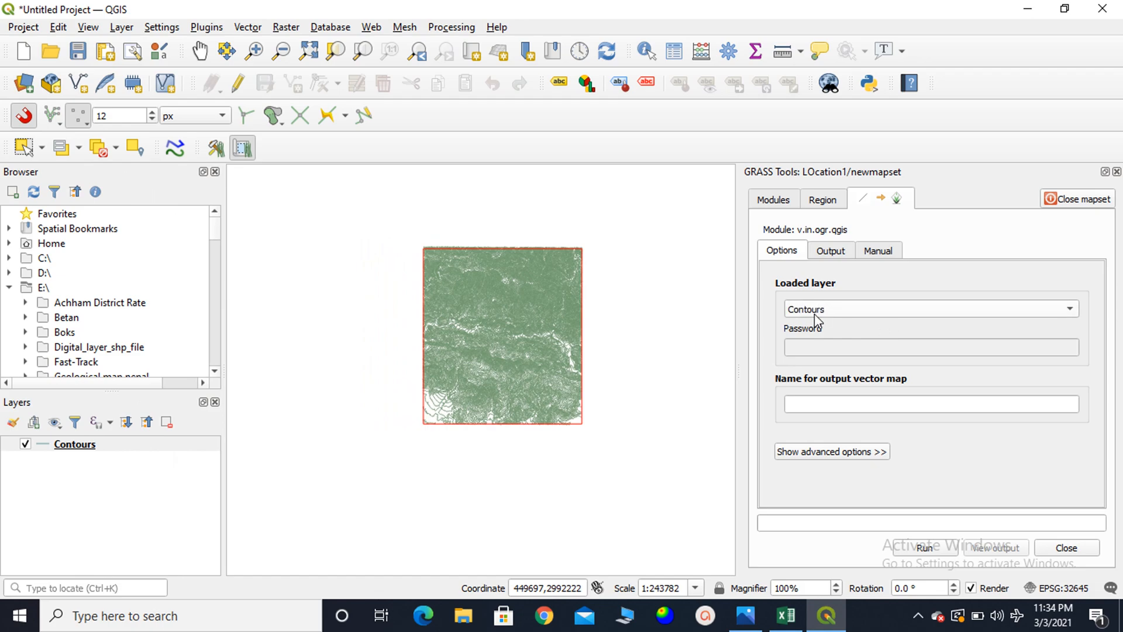
{"action": "left_click", "coordinate": [806, 402]}
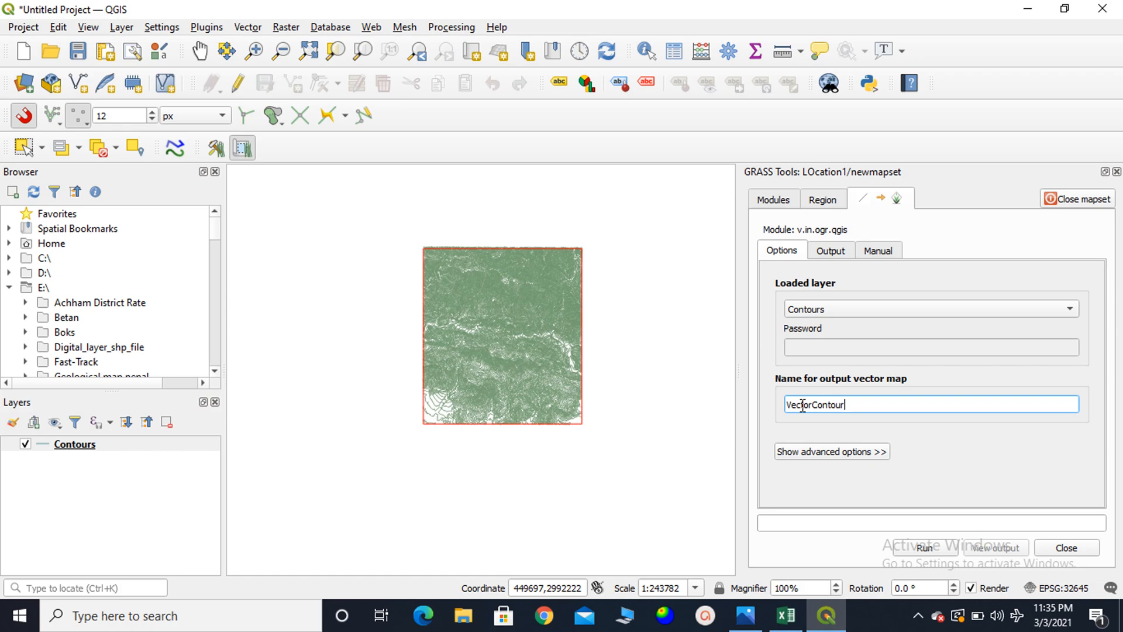
{"action": "left_click", "coordinate": [925, 547]}
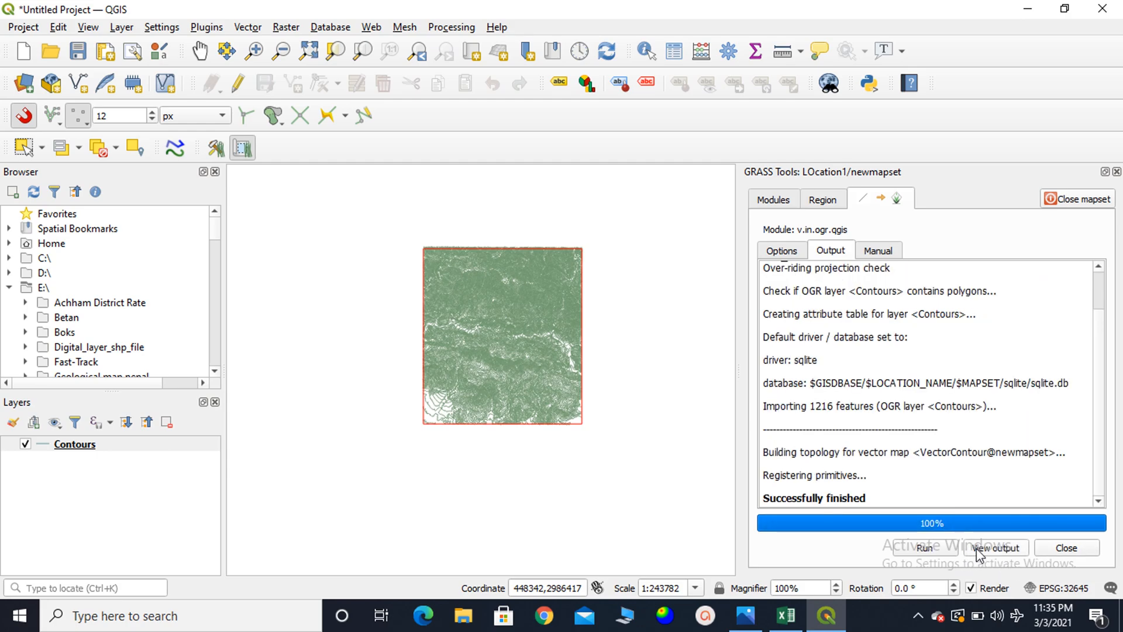
{"action": "left_click", "coordinate": [993, 550]}
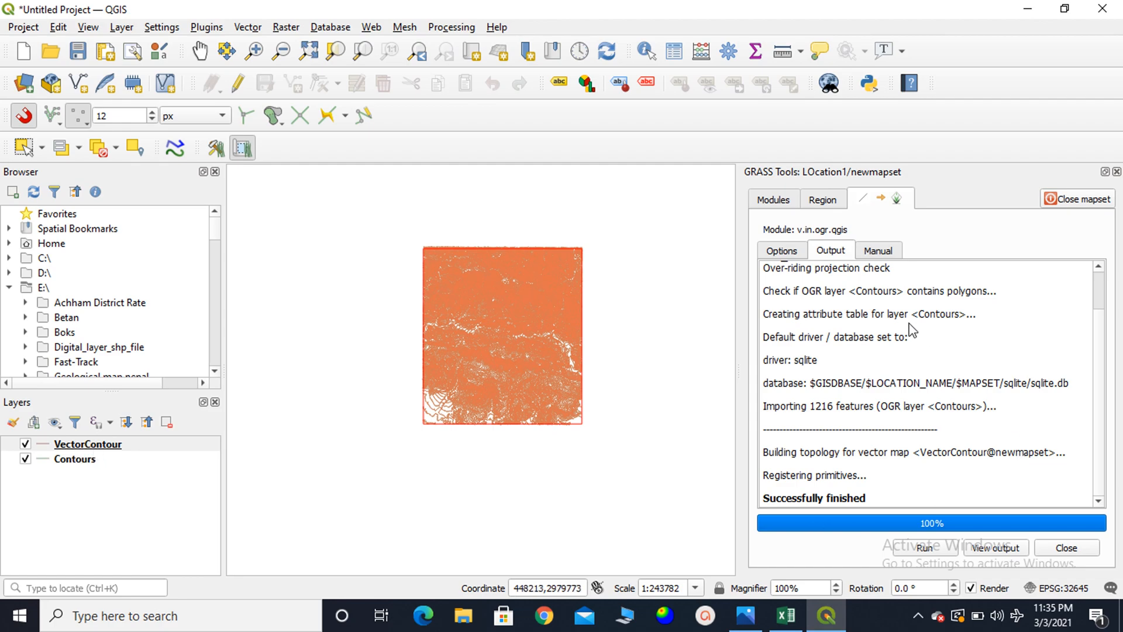
Filter the GRASS modules for v.to.rast.attr and open that vector-to-raster conversion module.
{"action": "left_click", "coordinate": [760, 202]}
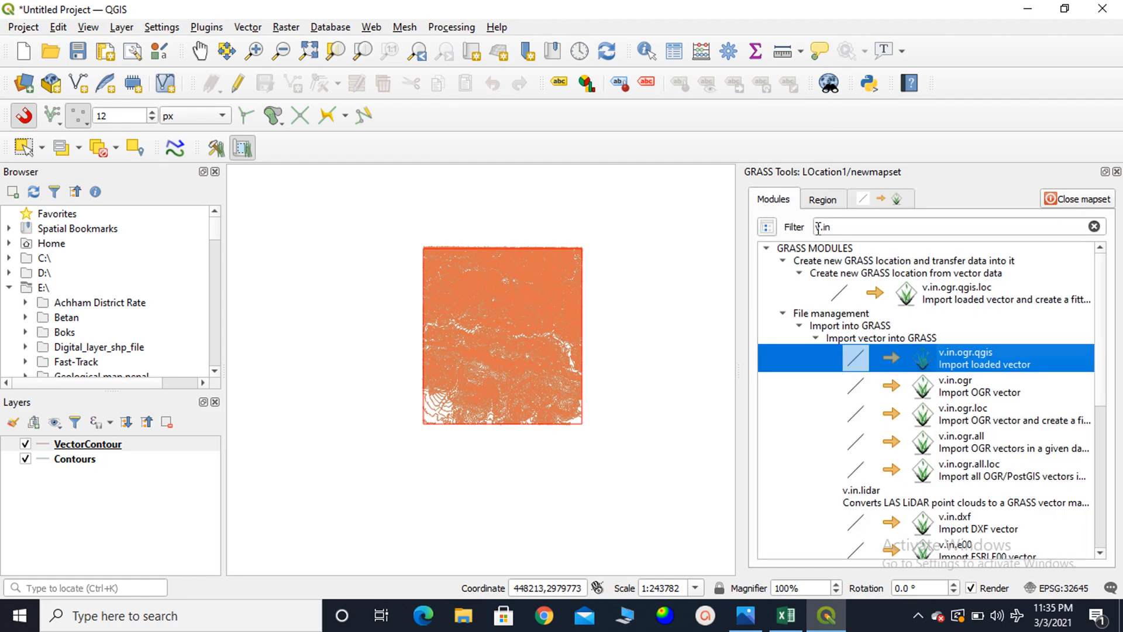
{"action": "left_click", "coordinate": [843, 231]}
{"action": "key", "text": "BackSpace"}
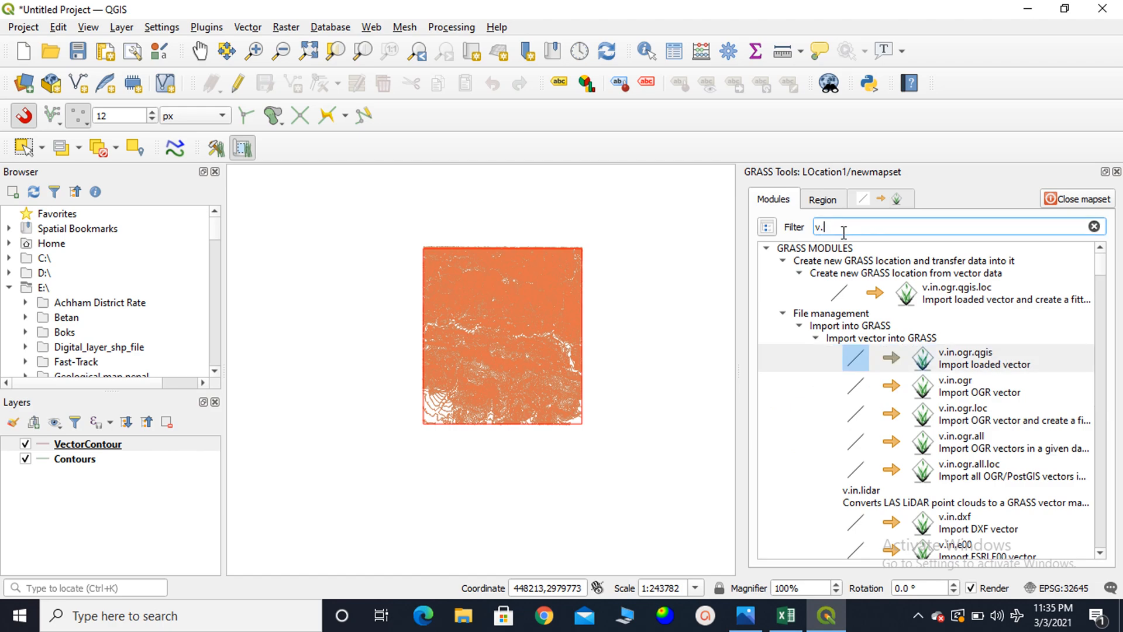
{"action": "type", "text": "ro"}
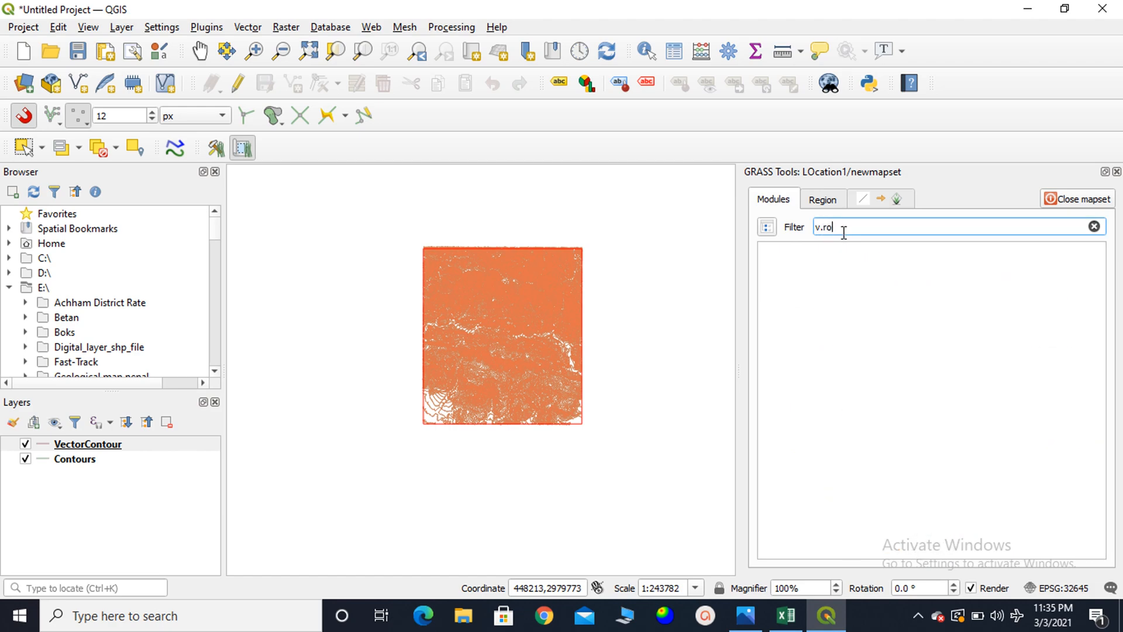
{"action": "key", "text": "BackSpace"}
{"action": "key", "text": "BackSpace"}
{"action": "type", "text": "t"}
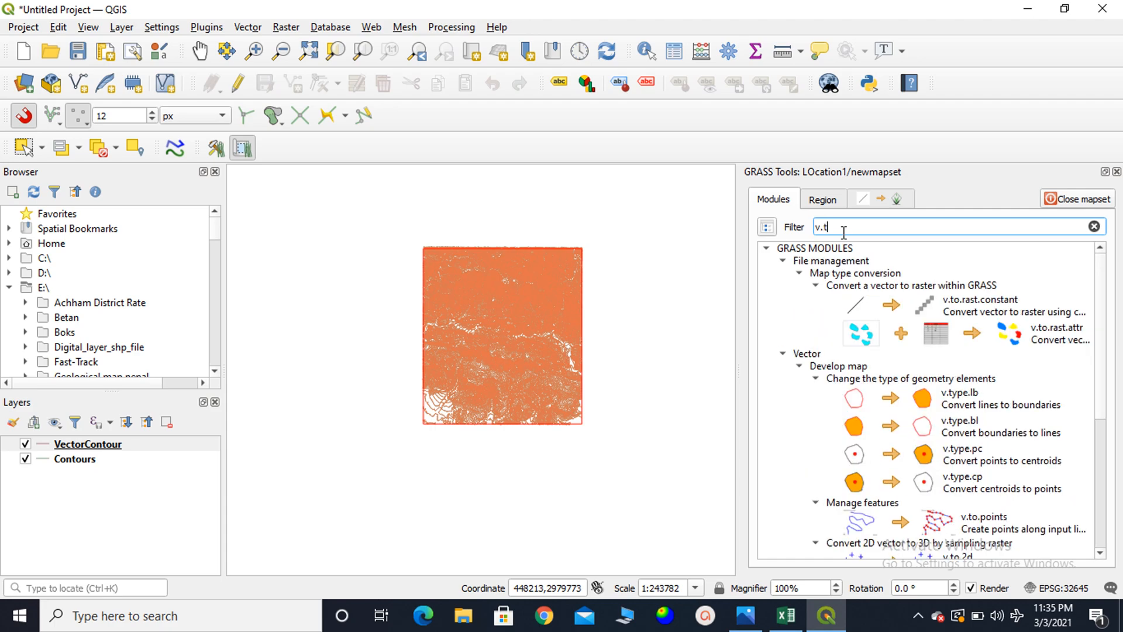
{"action": "type", "text": "o.rast."}
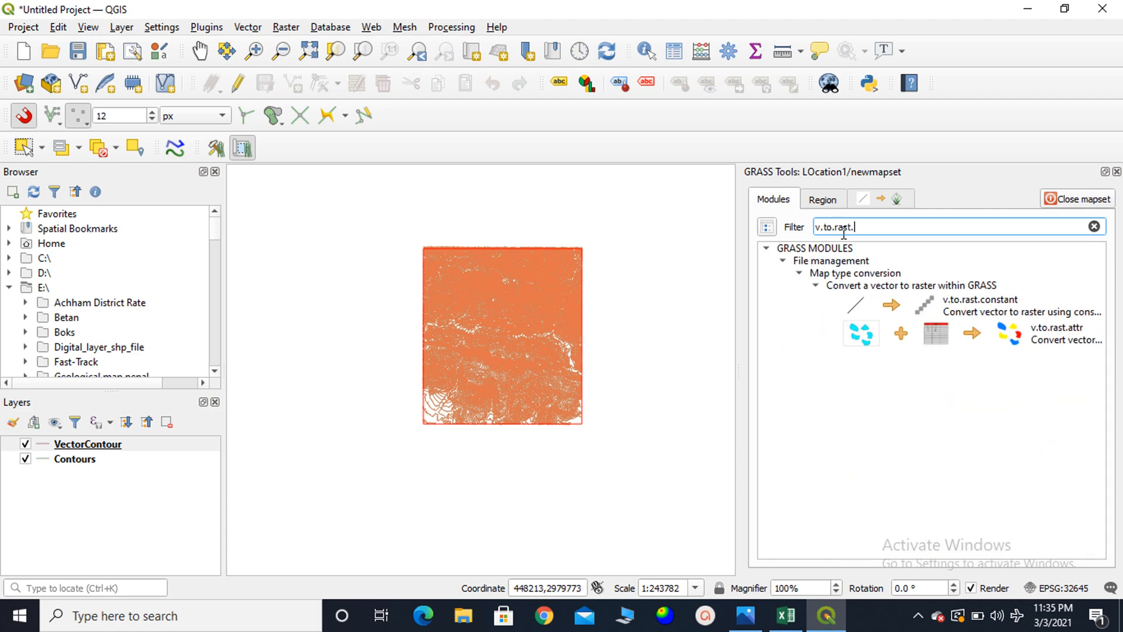
{"action": "type", "text": "attr"}
{"action": "double_click", "coordinate": [988, 307]}
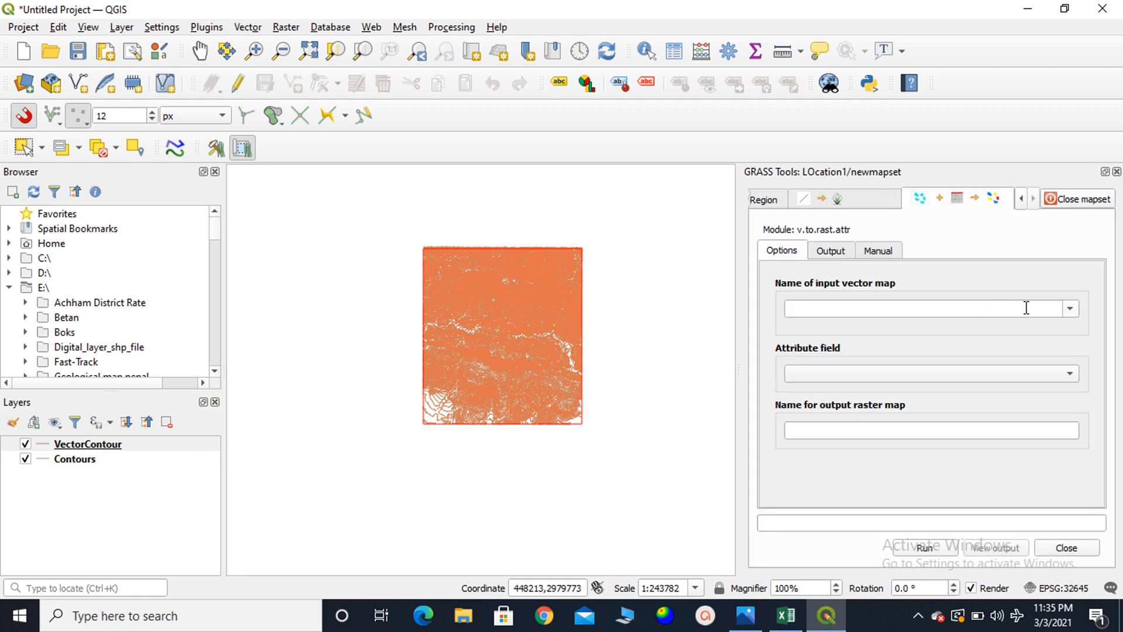
Choose VectorContour from newmapset as the input vector map for the raster conversion.
{"action": "left_click", "coordinate": [1020, 304]}
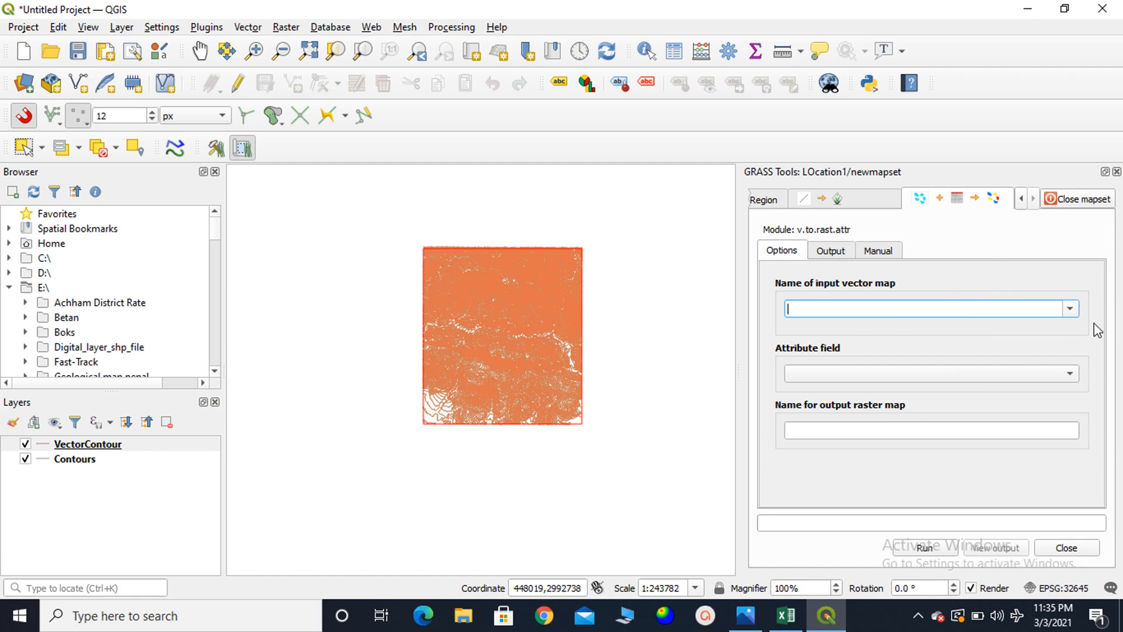
{"action": "left_click", "coordinate": [1070, 308]}
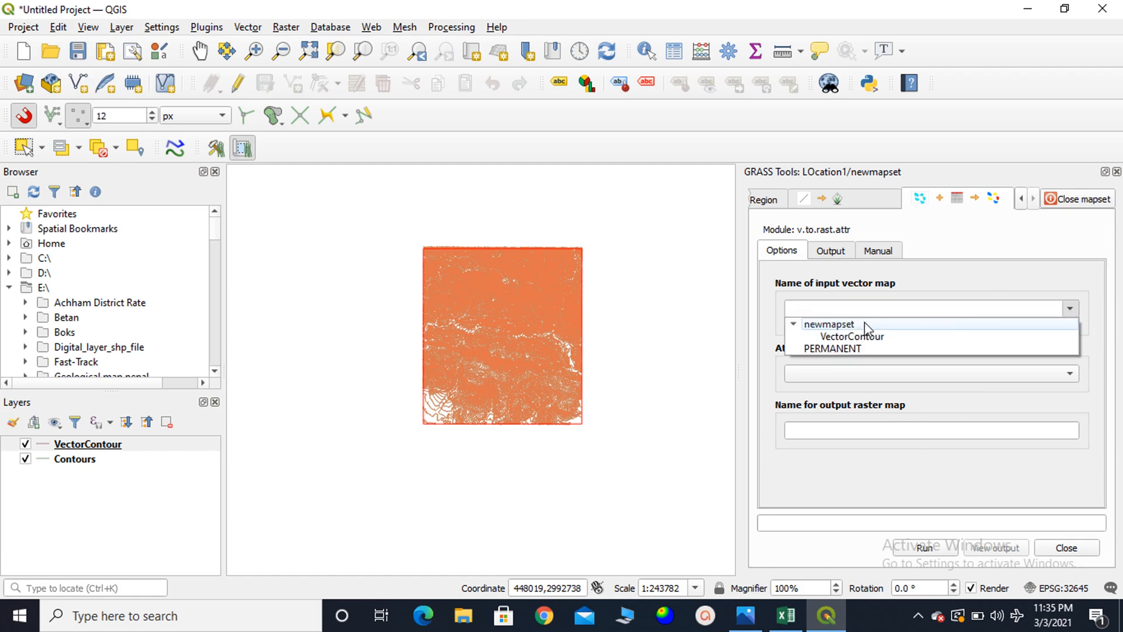
{"action": "left_click", "coordinate": [835, 338]}
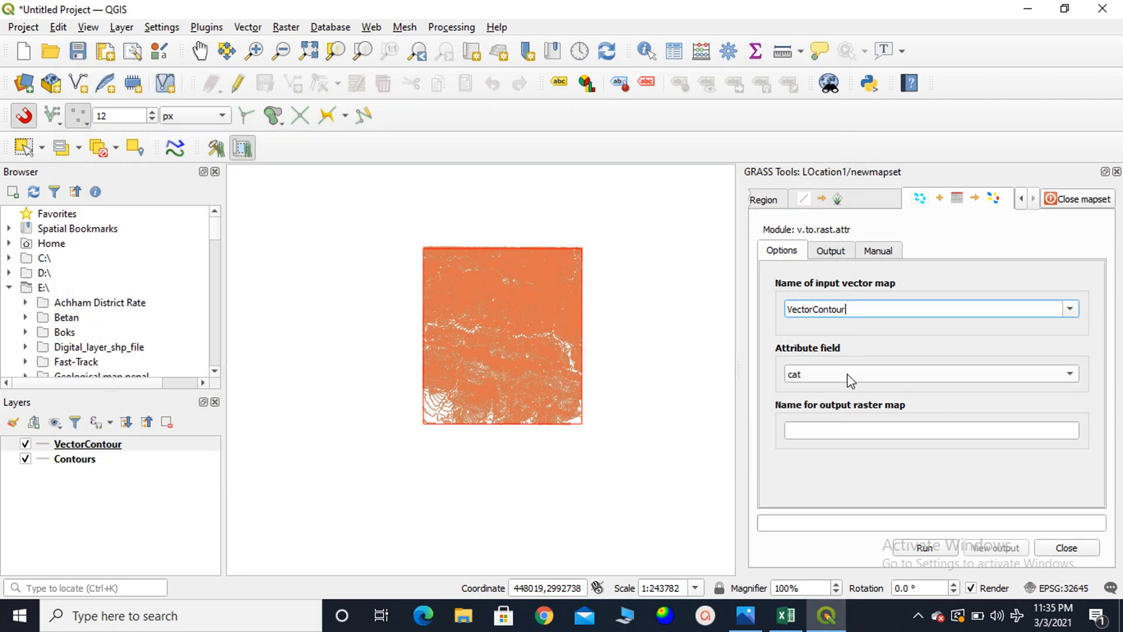
Examine the VectorContour lines on the map, both close up and over the whole region extent.
{"action": "scroll", "coordinate": [445, 330], "scroll_direction": "down", "scroll_amount": 1}
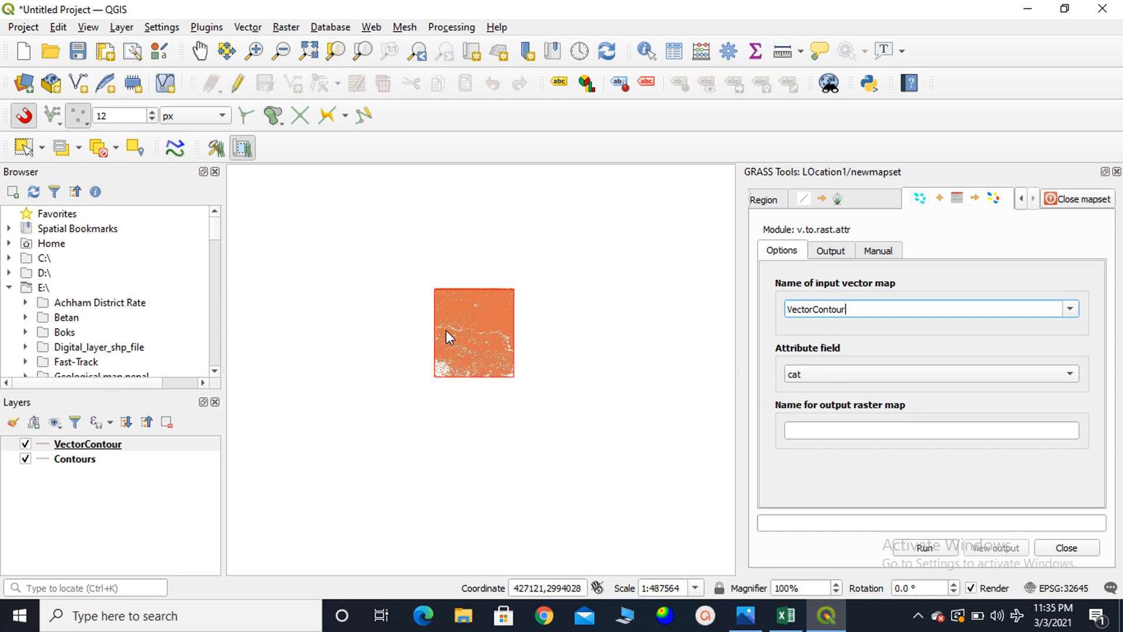
{"action": "scroll", "coordinate": [464, 332], "scroll_direction": "up", "scroll_amount": 2}
{"action": "left_click_drag", "start_coordinate": [464, 332], "coordinate": [429, 340]}
{"action": "scroll", "coordinate": [430, 339], "scroll_direction": "up", "scroll_amount": 1}
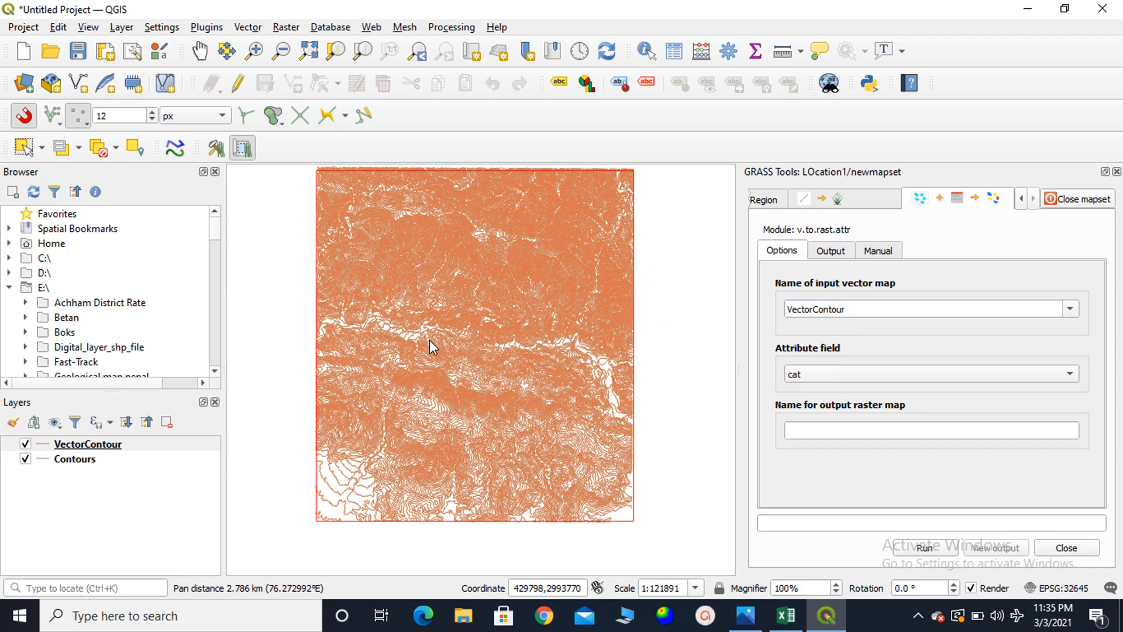
{"action": "scroll", "coordinate": [429, 339], "scroll_direction": "up", "scroll_amount": 3}
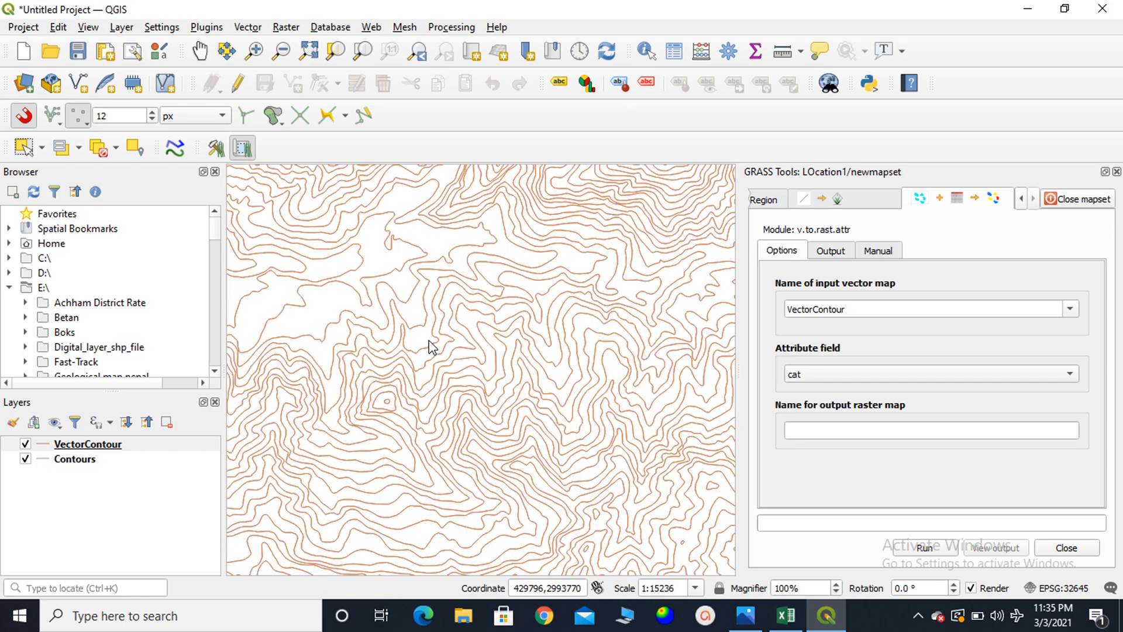
{"action": "scroll", "coordinate": [429, 341], "scroll_direction": "down", "scroll_amount": 3}
{"action": "scroll", "coordinate": [427, 339], "scroll_direction": "down", "scroll_amount": 1}
{"action": "scroll", "coordinate": [382, 350], "scroll_direction": "up", "scroll_amount": 1}
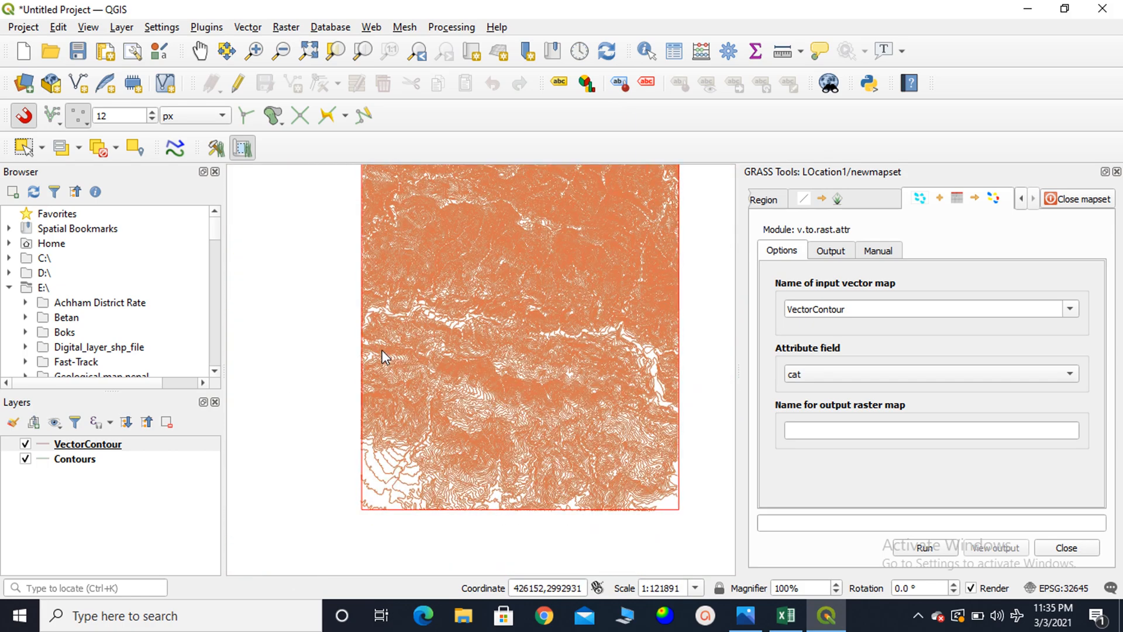
{"action": "left_click_drag", "start_coordinate": [430, 335], "coordinate": [399, 345]}
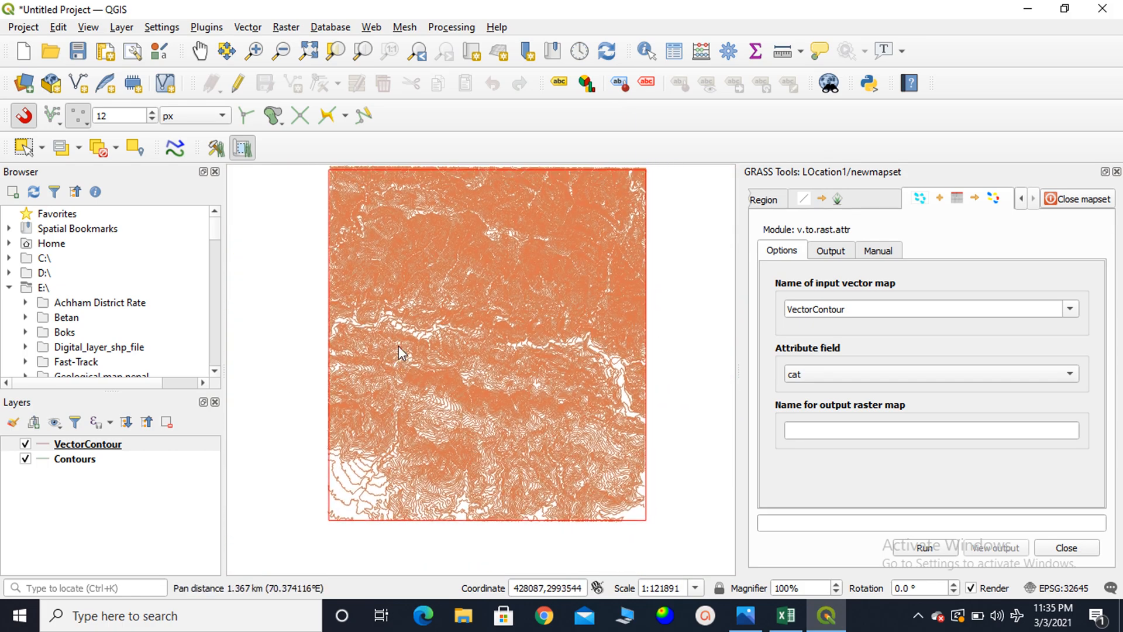
Review the Contours layer's attribute table for the elevation field, sorting the rows by TOPOG_LN_, and close the table.
{"action": "right_click", "coordinate": [87, 458]}
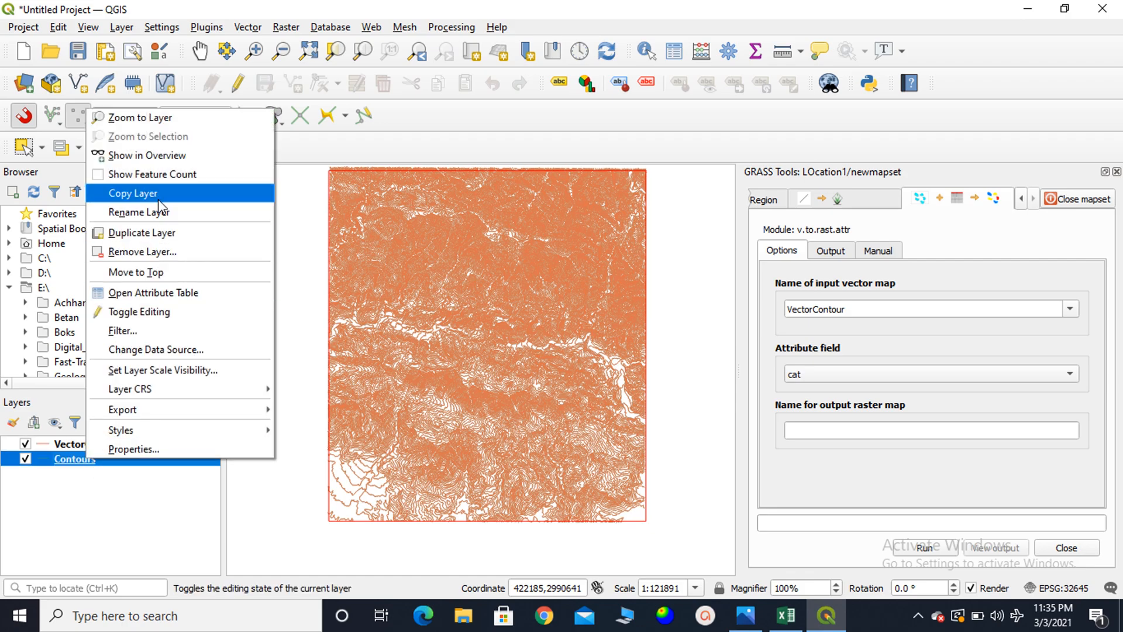
{"action": "left_click", "coordinate": [150, 292]}
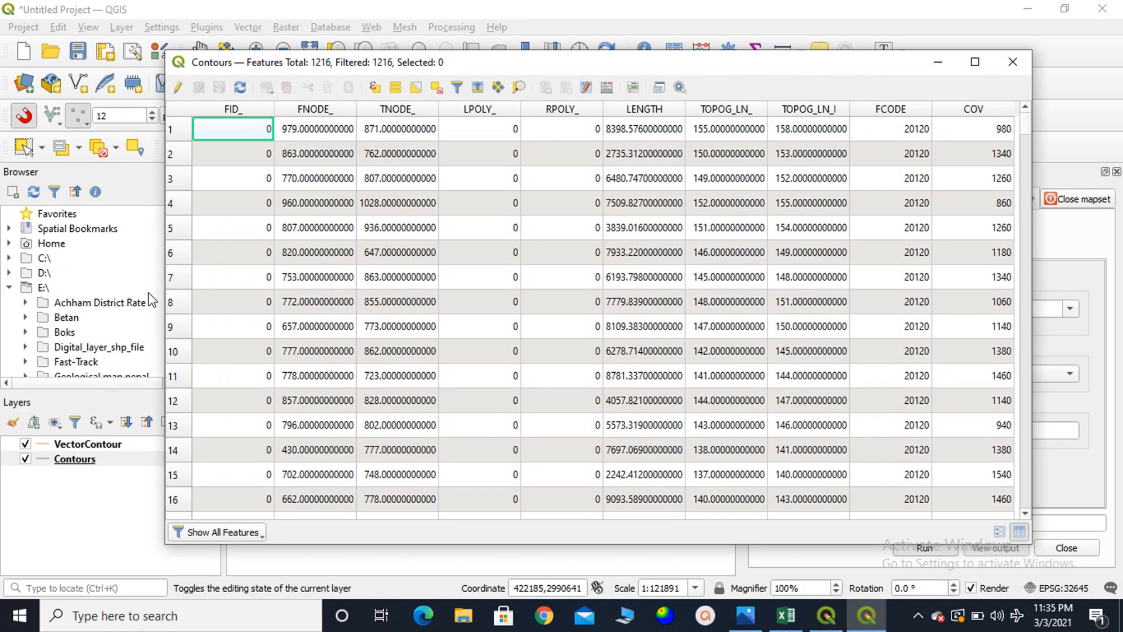
{"action": "left_click", "coordinate": [965, 157]}
{"action": "left_click", "coordinate": [715, 133]}
{"action": "left_click", "coordinate": [744, 109]}
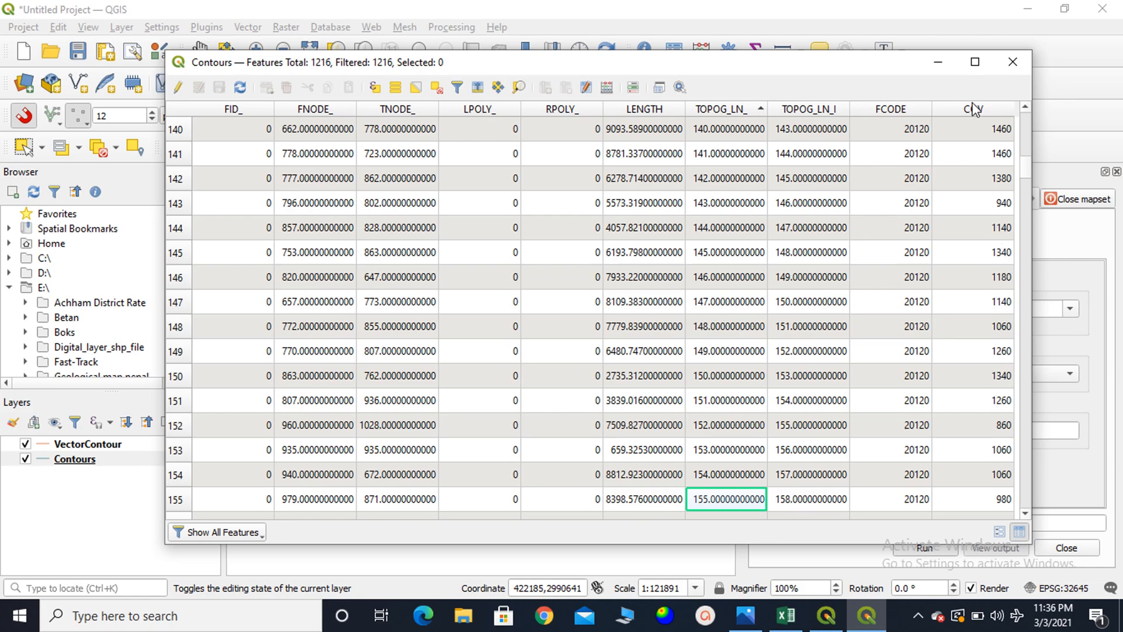
{"action": "left_click", "coordinate": [1013, 62]}
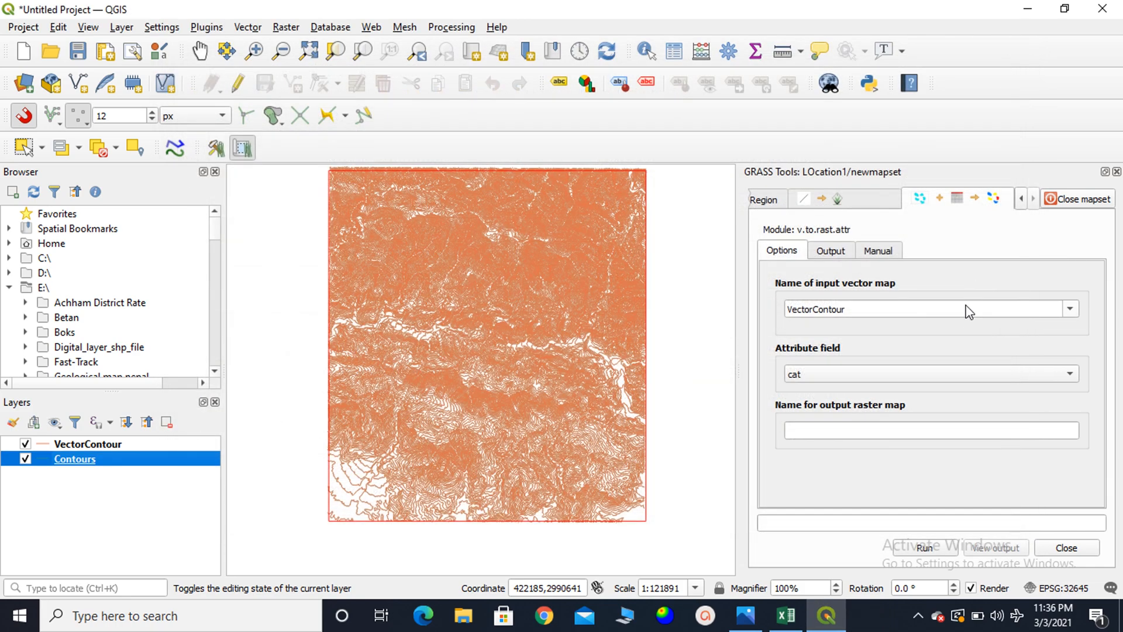
Convert VectorContour to a raster using the COV attribute field, with the output named RaserMap.
{"action": "left_click", "coordinate": [932, 386]}
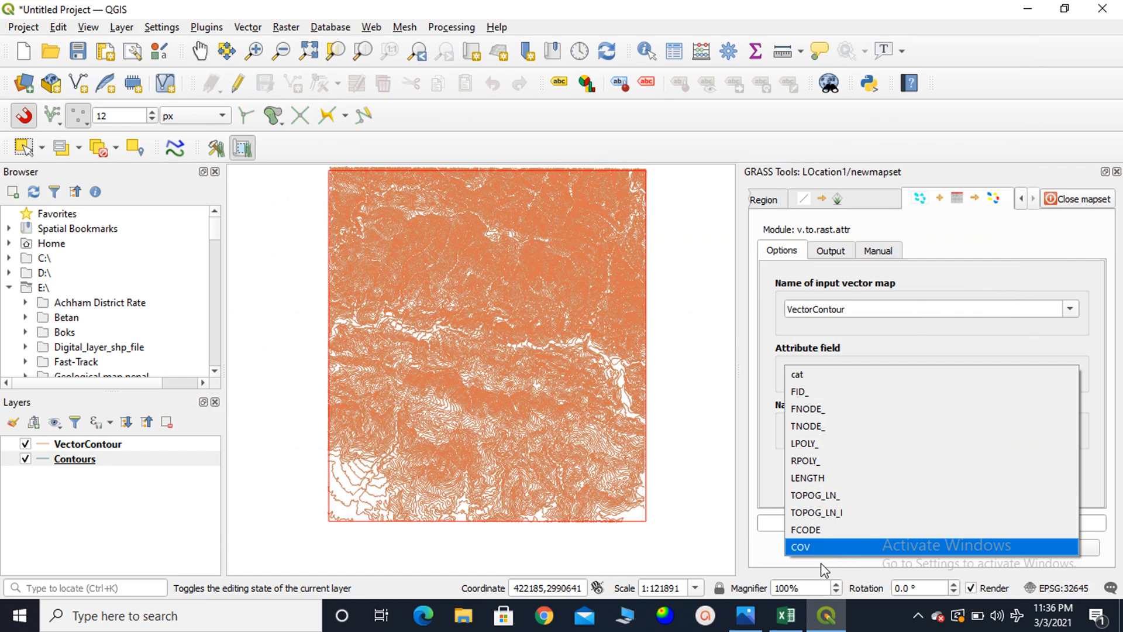
{"action": "left_click", "coordinate": [815, 548]}
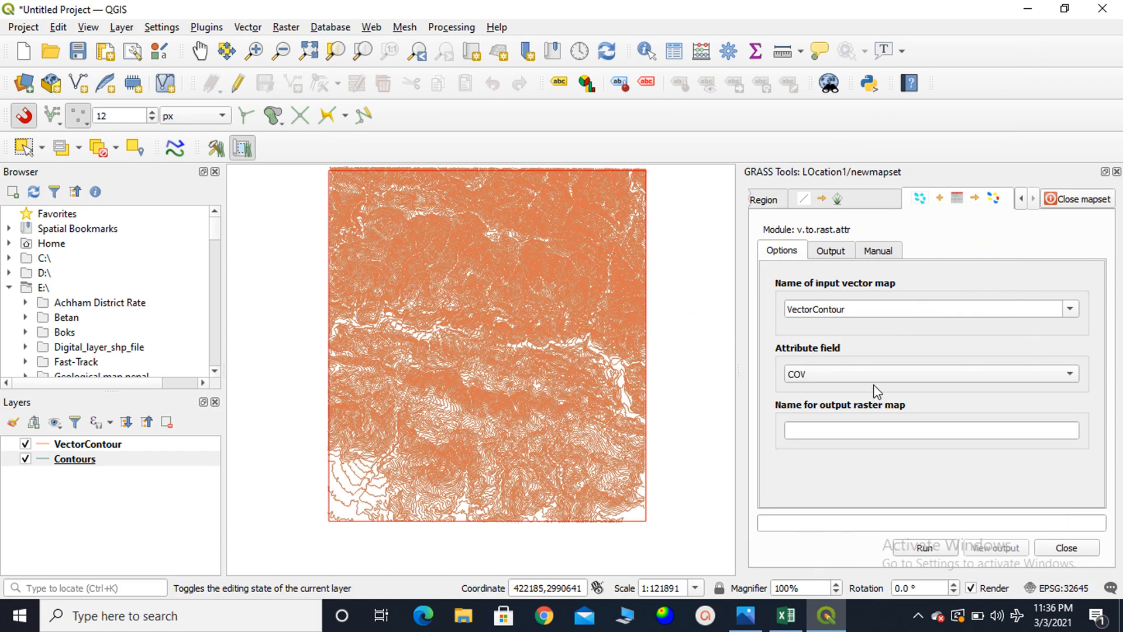
{"action": "left_click", "coordinate": [808, 431]}
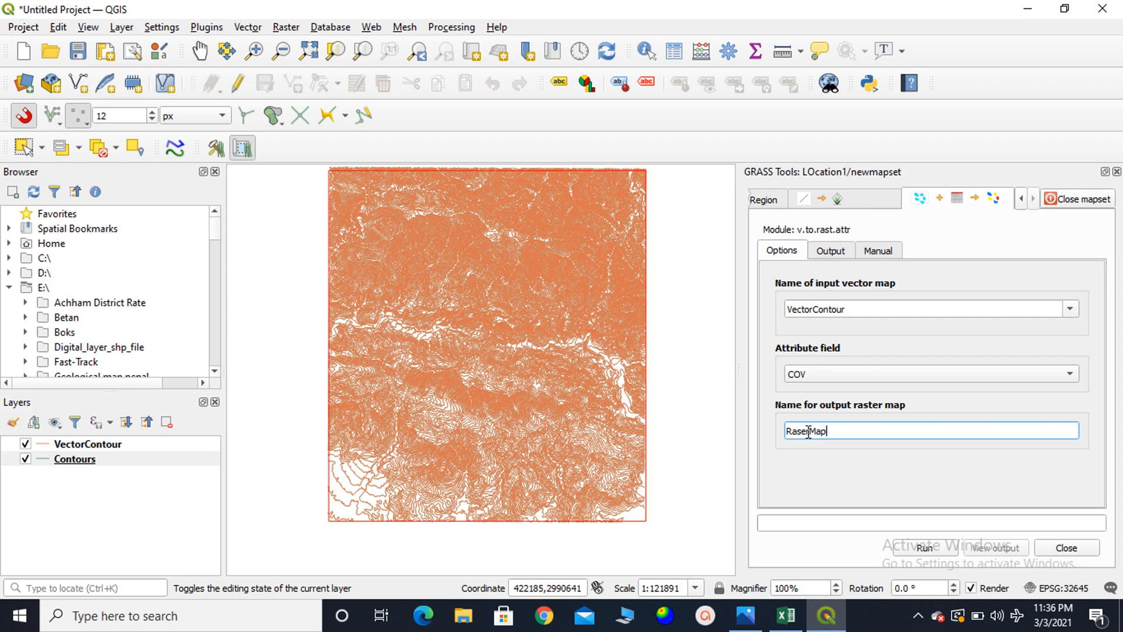
{"action": "left_click", "coordinate": [924, 547]}
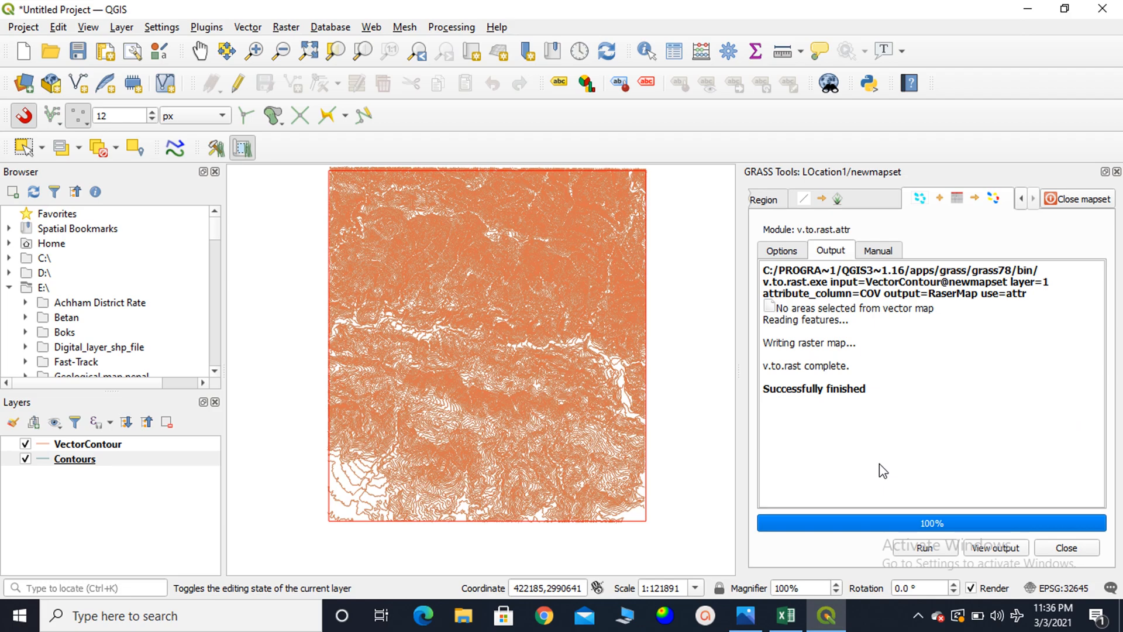
Add RaserMap to the map, hide the VectorContour layer, and close the v.to.rast.attr module.
{"action": "left_click", "coordinate": [1004, 549]}
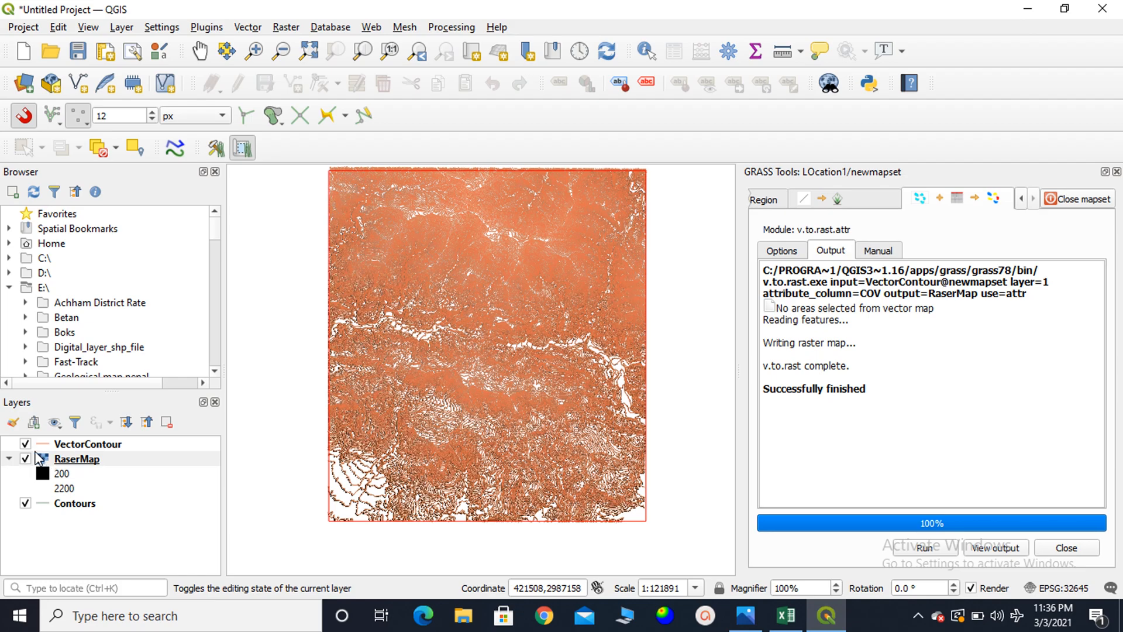
{"action": "left_click", "coordinate": [25, 444]}
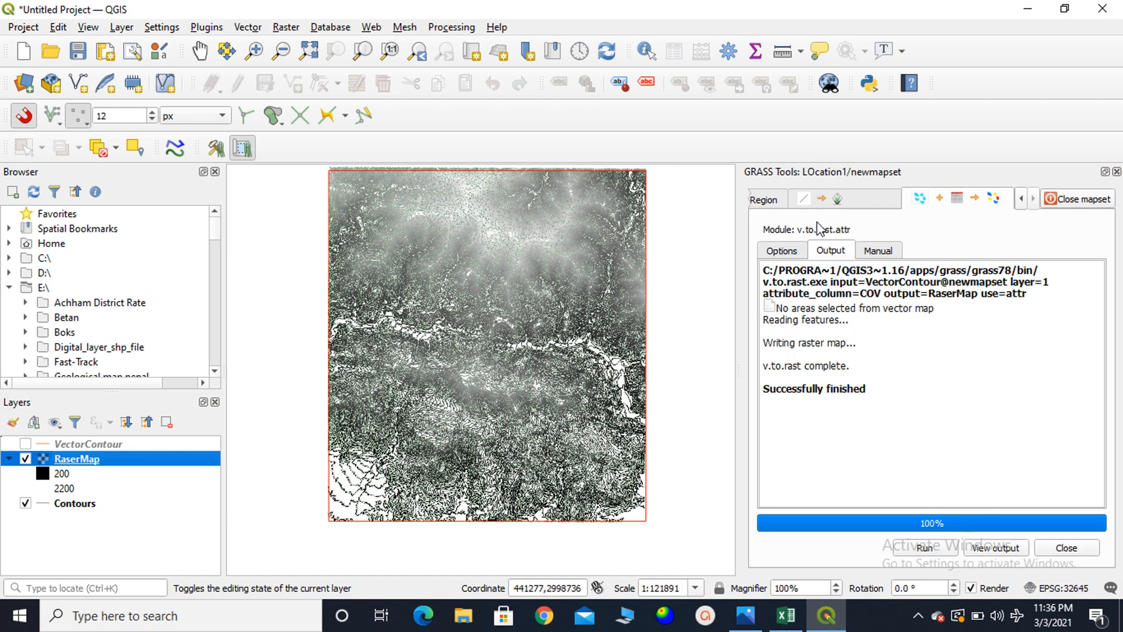
{"action": "left_click", "coordinate": [1066, 547]}
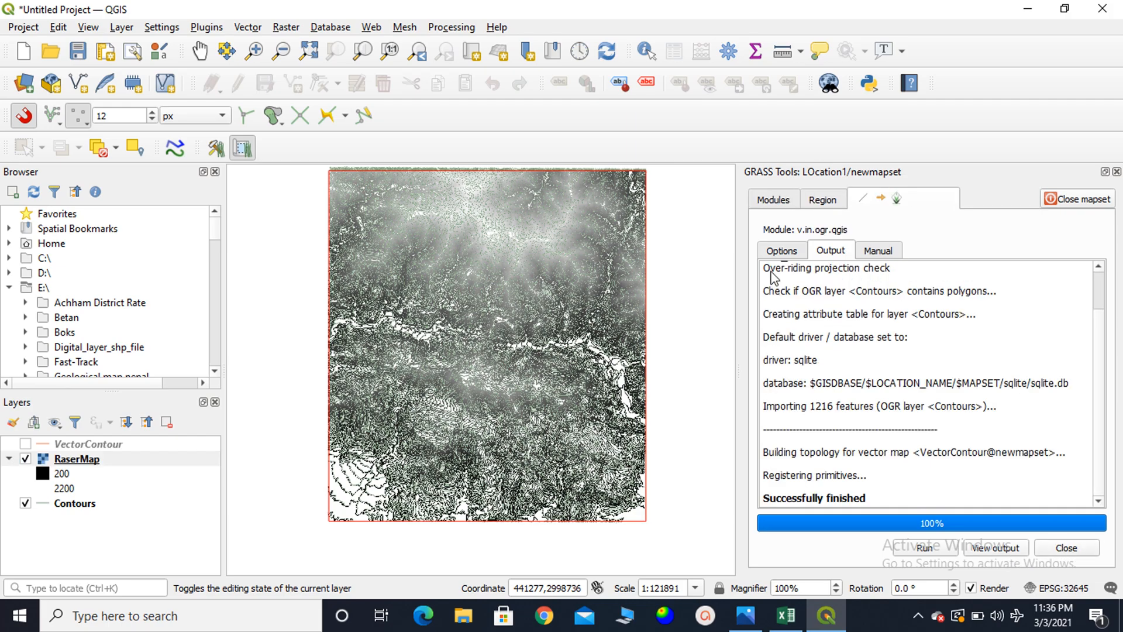
Interpolate a surface from the rasterized contours in RaserMap with r.surf.contour, naming the output raster DEM.
{"action": "left_click", "coordinate": [773, 200]}
{"action": "left_click_drag", "start_coordinate": [895, 227], "coordinate": [810, 234]}
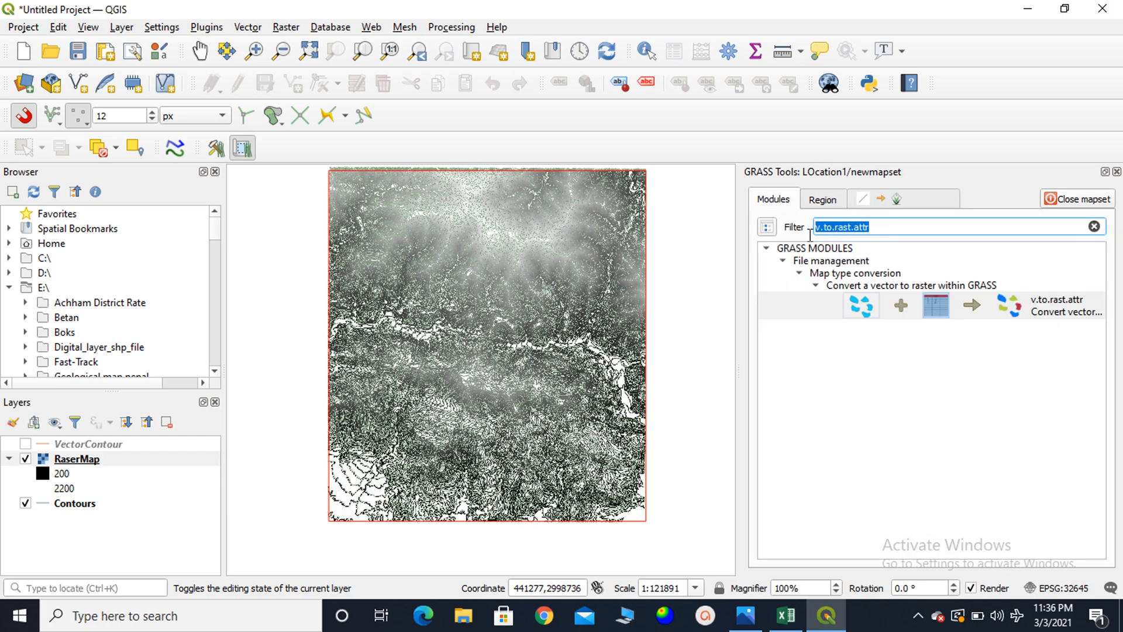
{"action": "type", "text": "r."}
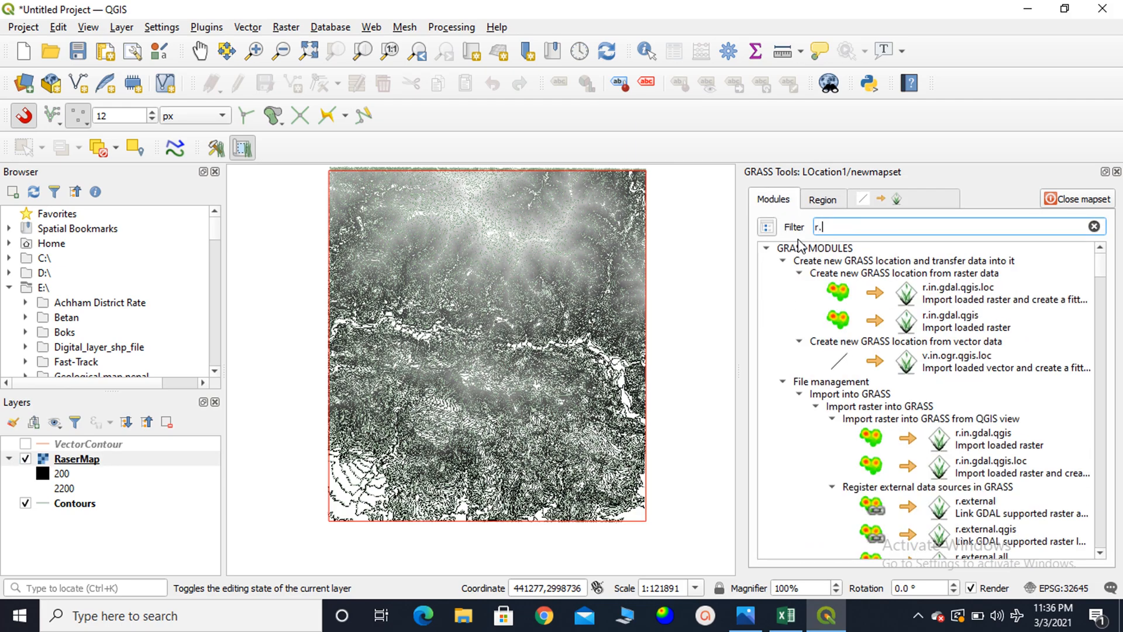
{"action": "type", "text": "surf.c"}
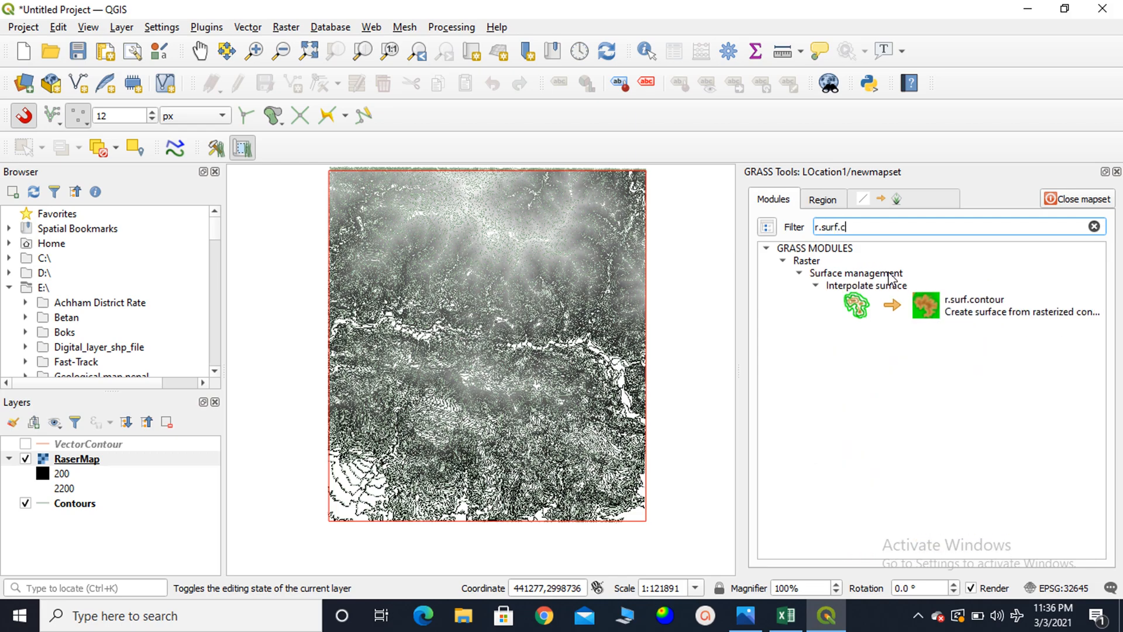
{"action": "double_click", "coordinate": [998, 313]}
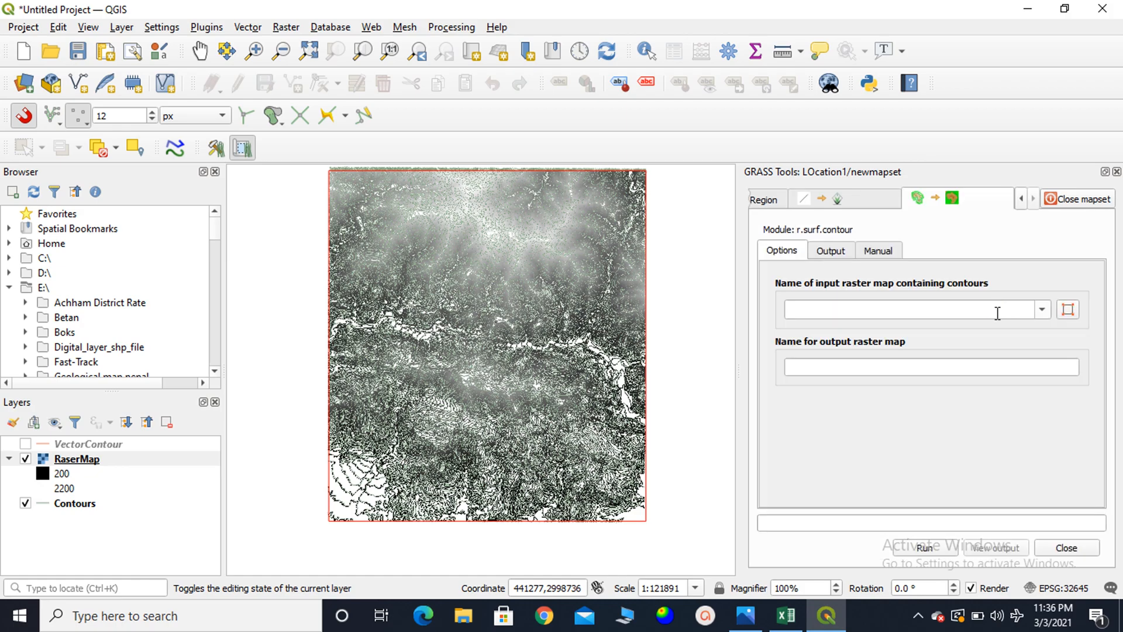
{"action": "left_click", "coordinate": [1042, 310]}
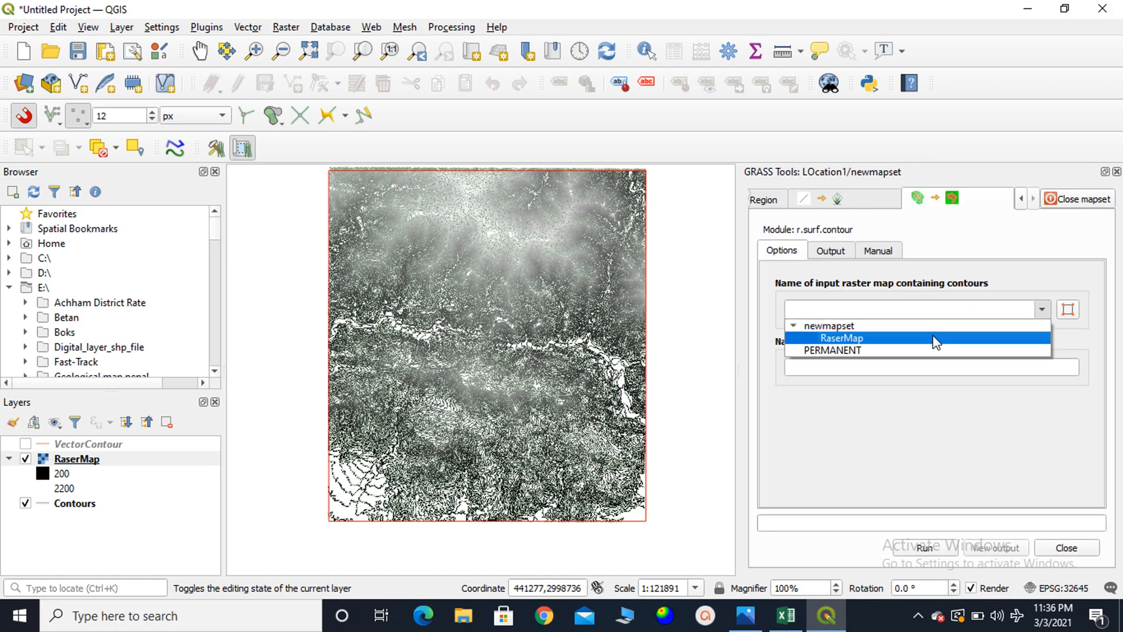
{"action": "left_click", "coordinate": [845, 339]}
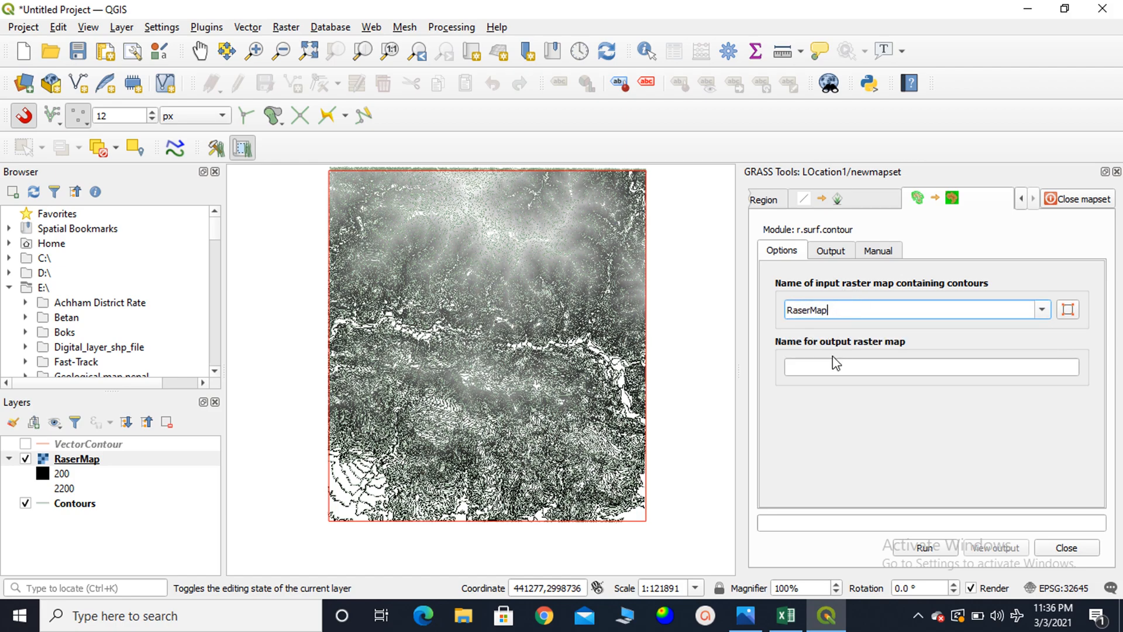
{"action": "left_click", "coordinate": [837, 372]}
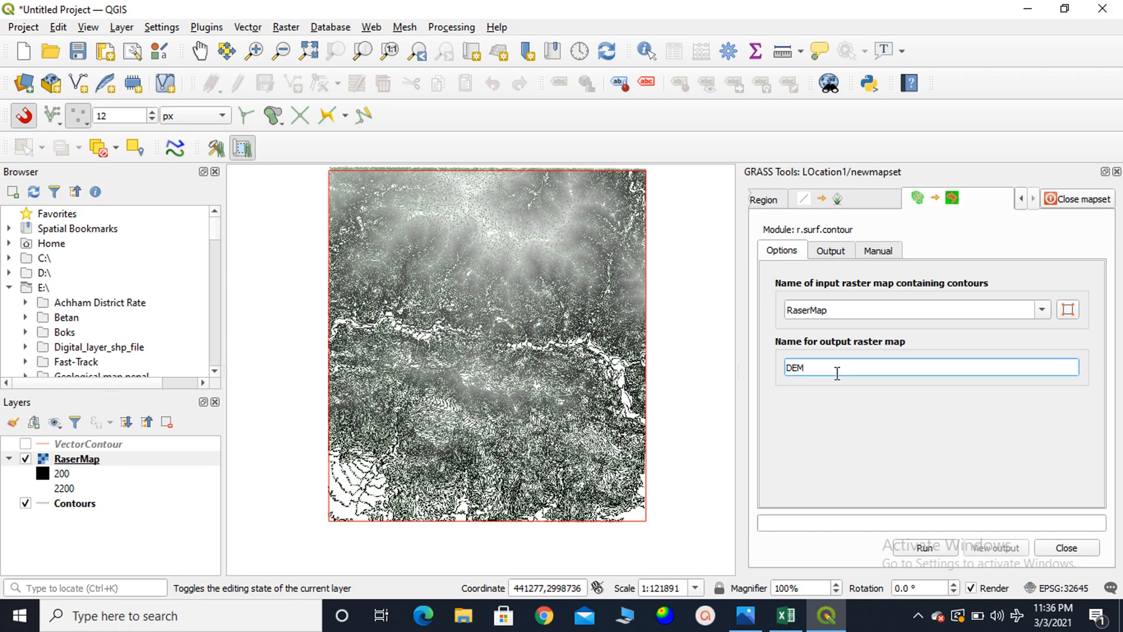
{"action": "left_click", "coordinate": [926, 547]}
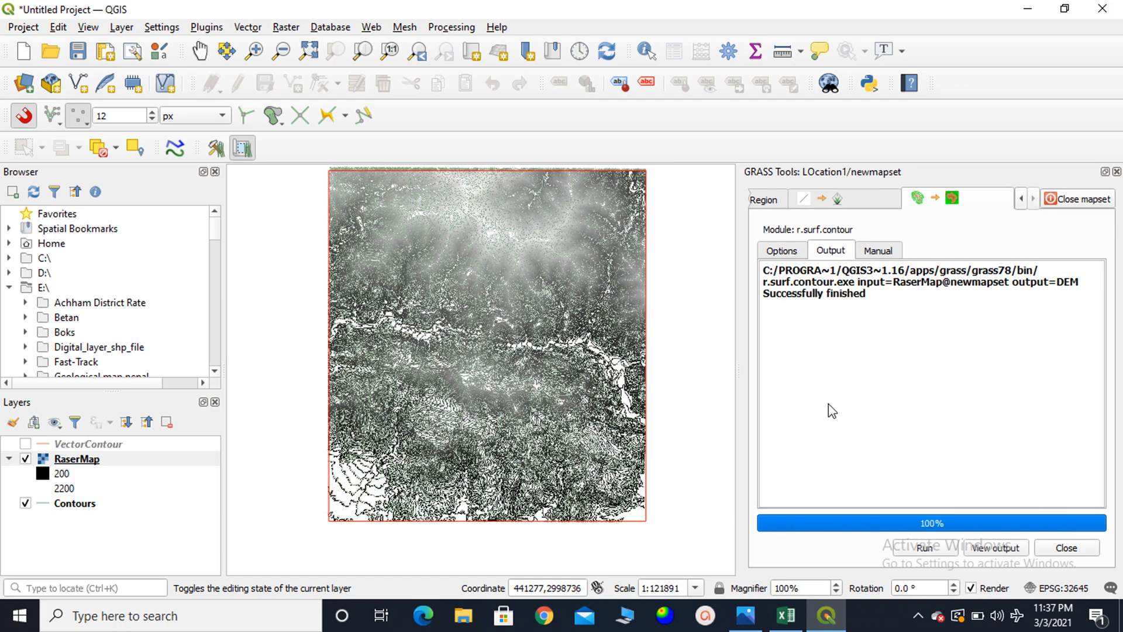
Add the generated DEM to the map and hide the RaserMap and Contours layers.
{"action": "left_click", "coordinate": [991, 548]}
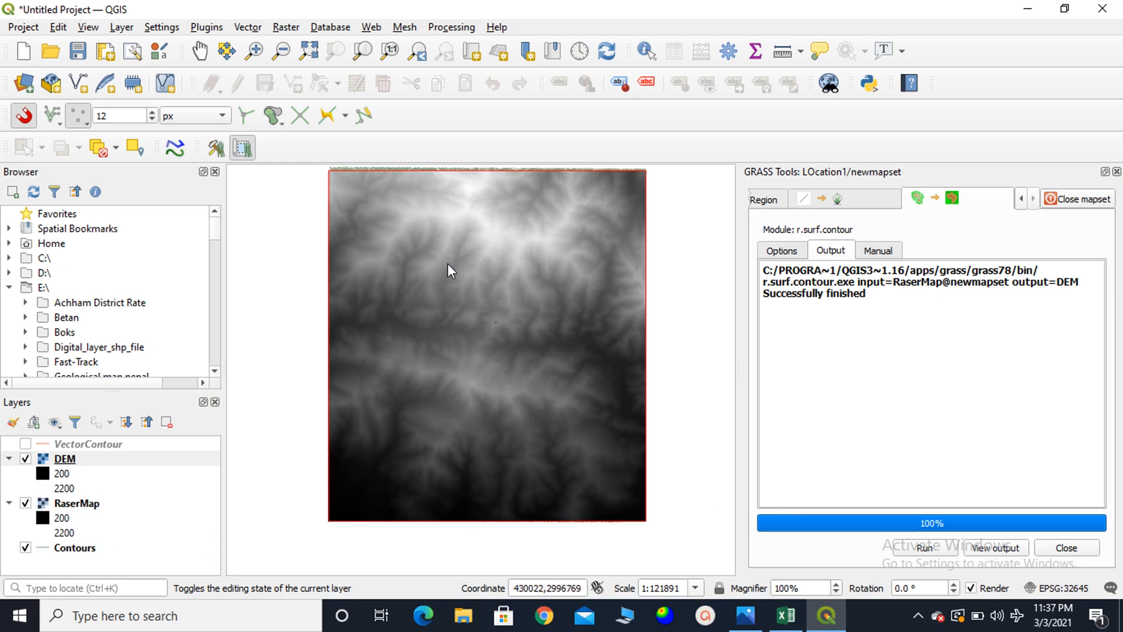
{"action": "scroll", "coordinate": [572, 280], "scroll_direction": "up", "scroll_amount": 1}
{"action": "scroll", "coordinate": [571, 279], "scroll_direction": "down", "scroll_amount": 1}
{"action": "left_click", "coordinate": [25, 503]}
{"action": "left_click", "coordinate": [25, 548]}
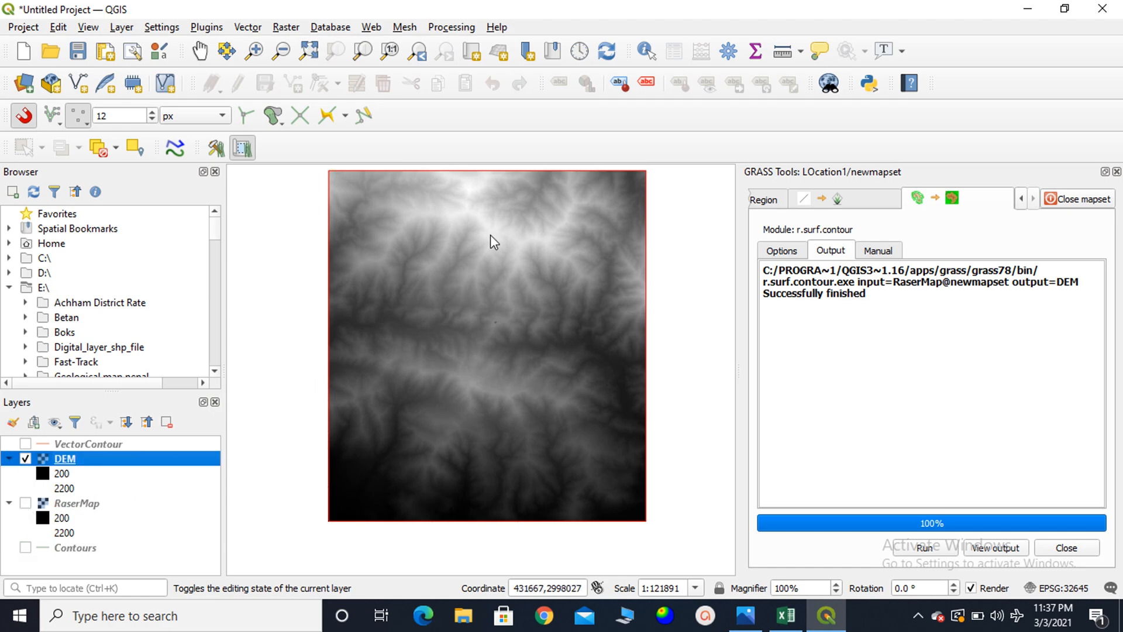
{"action": "left_click_drag", "start_coordinate": [536, 322], "coordinate": [508, 350]}
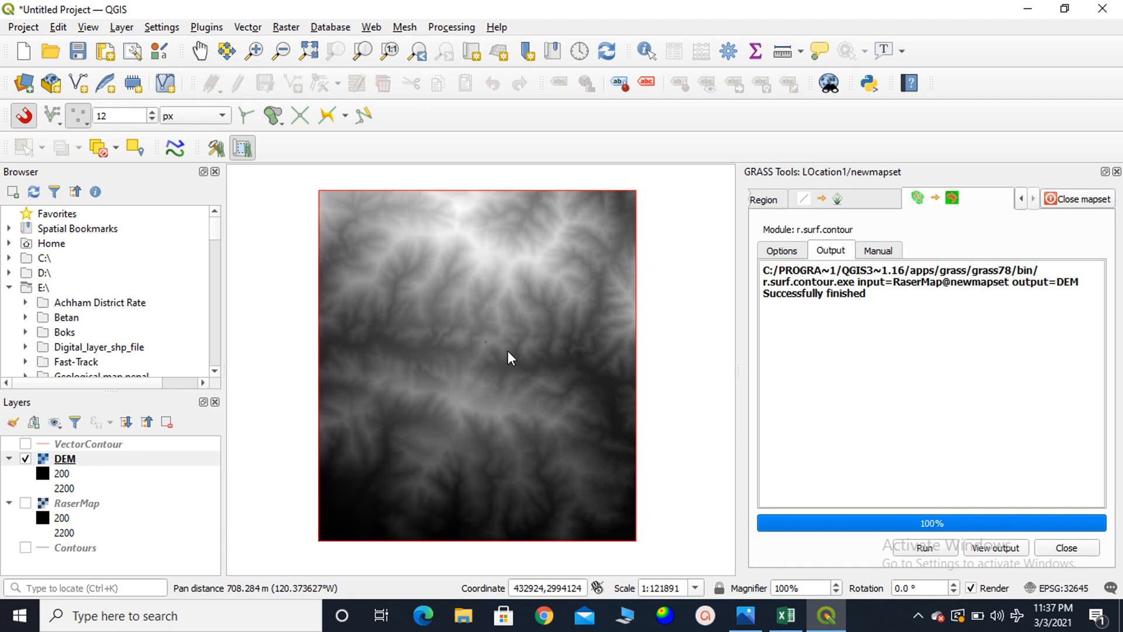
Export the DEM layer as a GeoTIFF named final in the D:\YOUTUBE\Contour to DEM folder.
{"action": "right_click", "coordinate": [75, 462]}
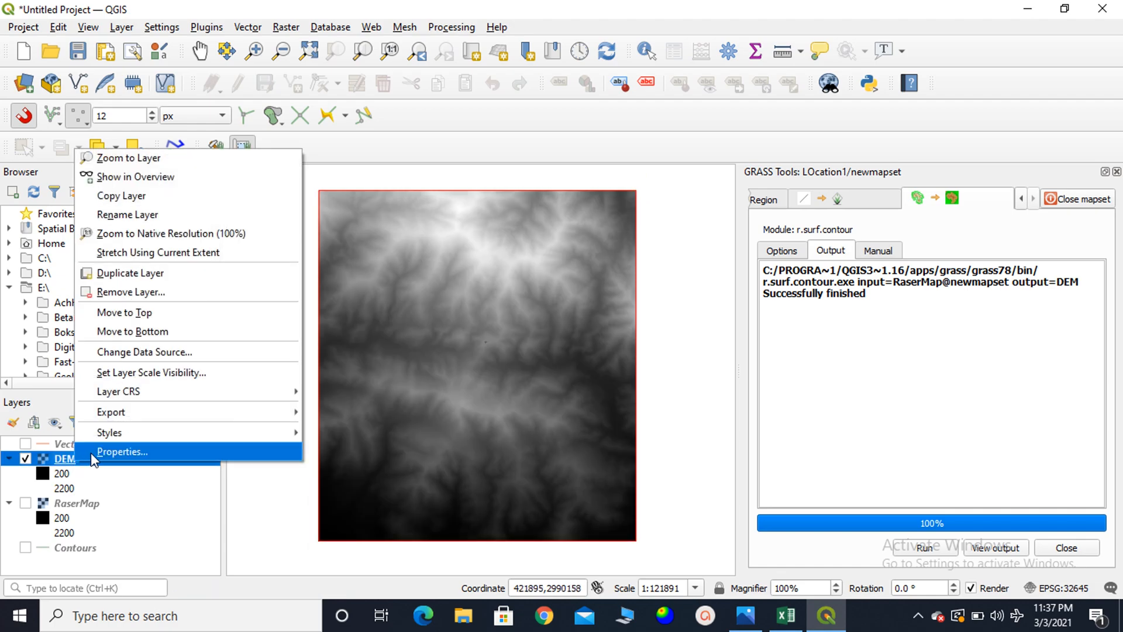
{"action": "mouse_move", "coordinate": [199, 416]}
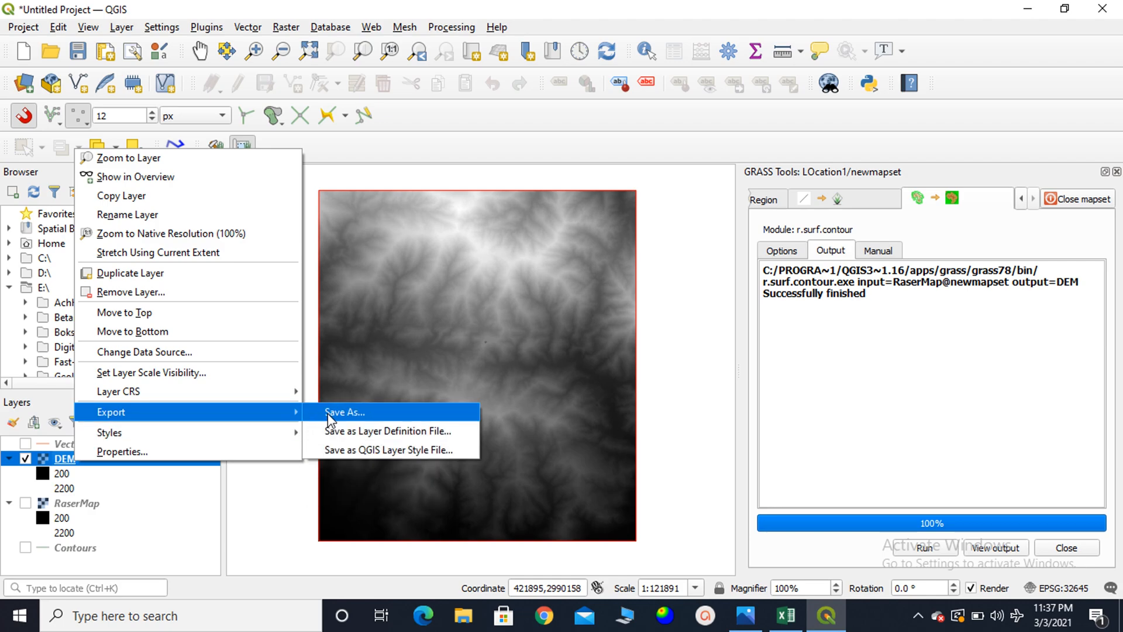
{"action": "left_click", "coordinate": [373, 415]}
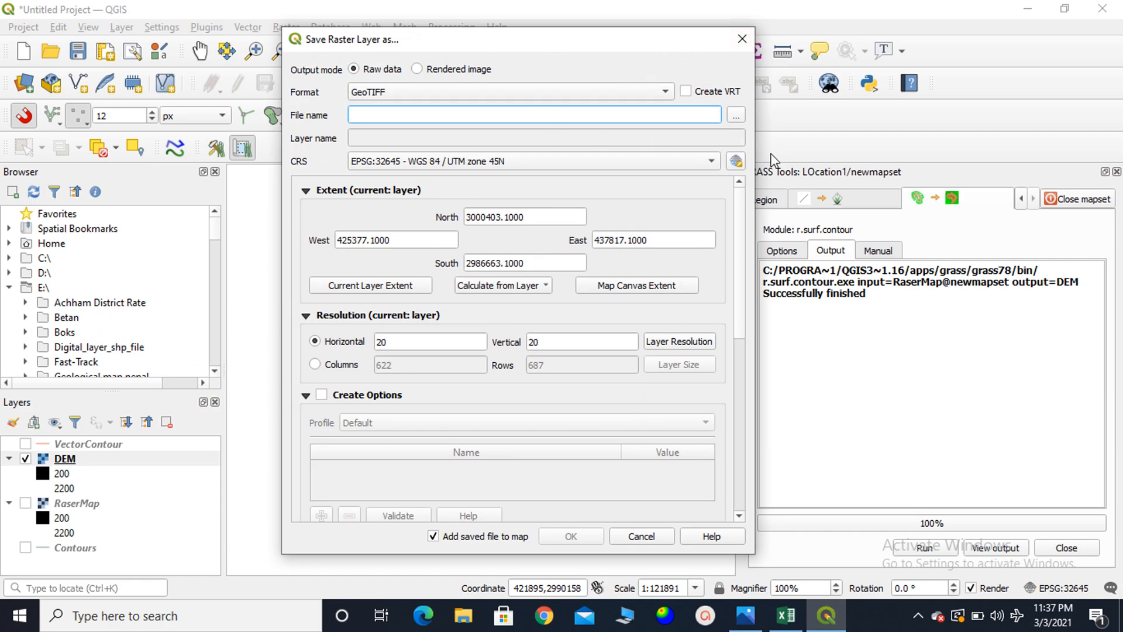
{"action": "left_click", "coordinate": [736, 115]}
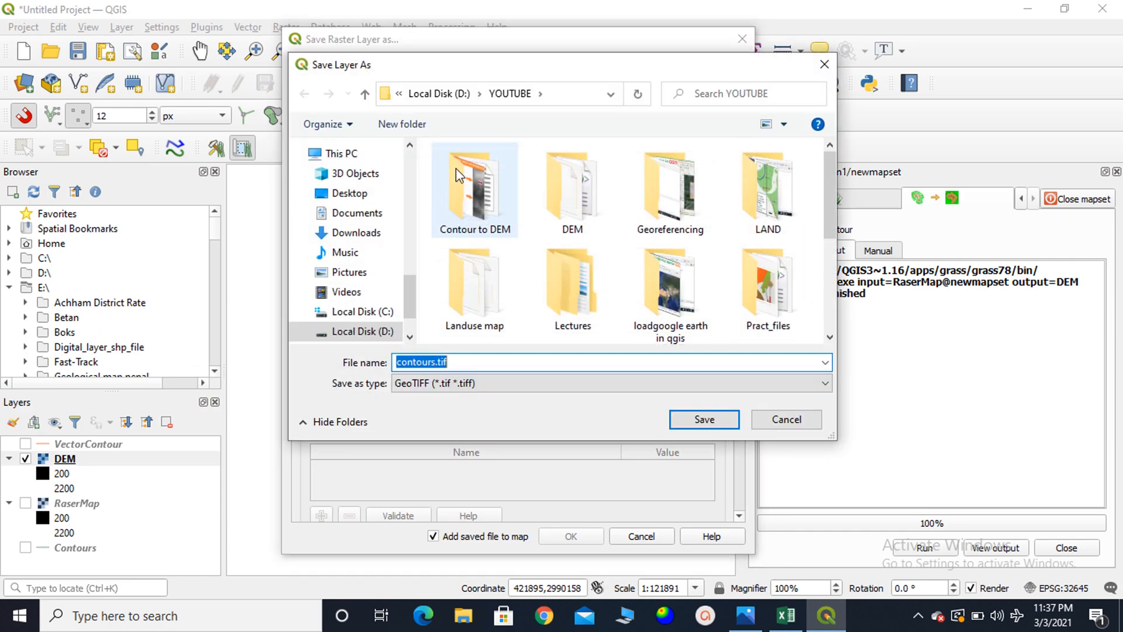
{"action": "double_click", "coordinate": [486, 202]}
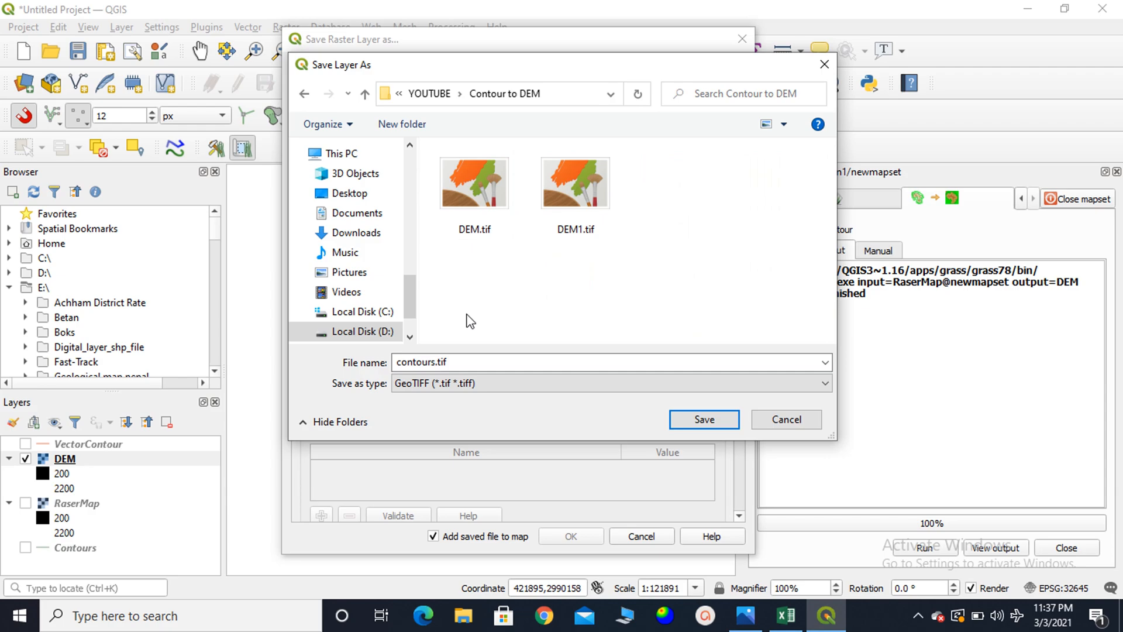
{"action": "left_click", "coordinate": [458, 361]}
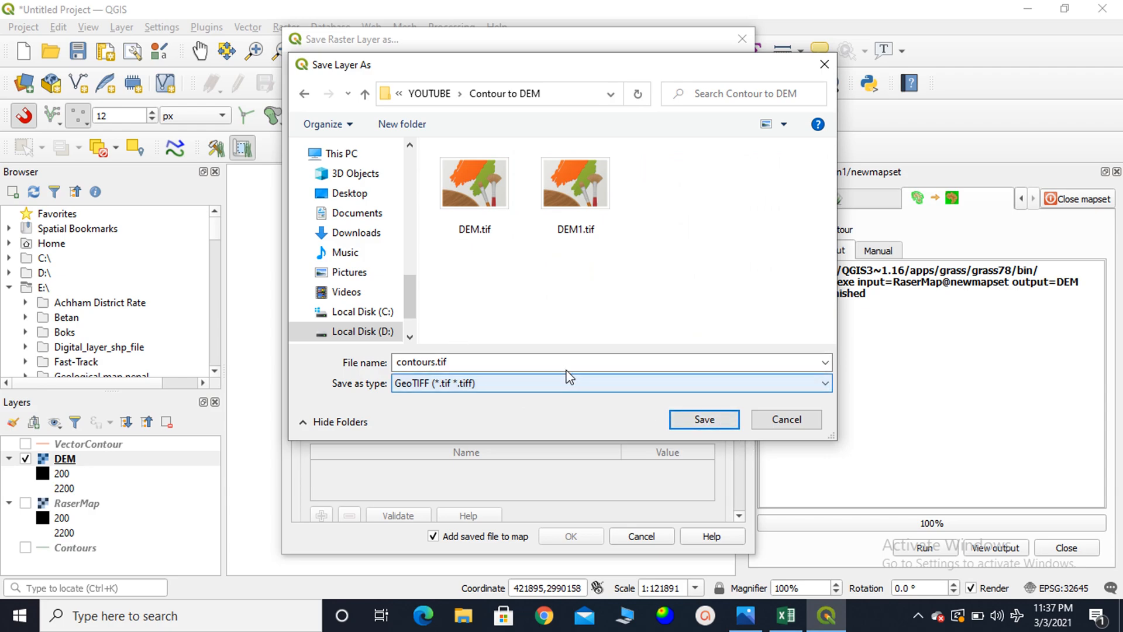
{"action": "left_click_drag", "start_coordinate": [483, 364], "coordinate": [309, 355]}
{"action": "type", "text": "final"}
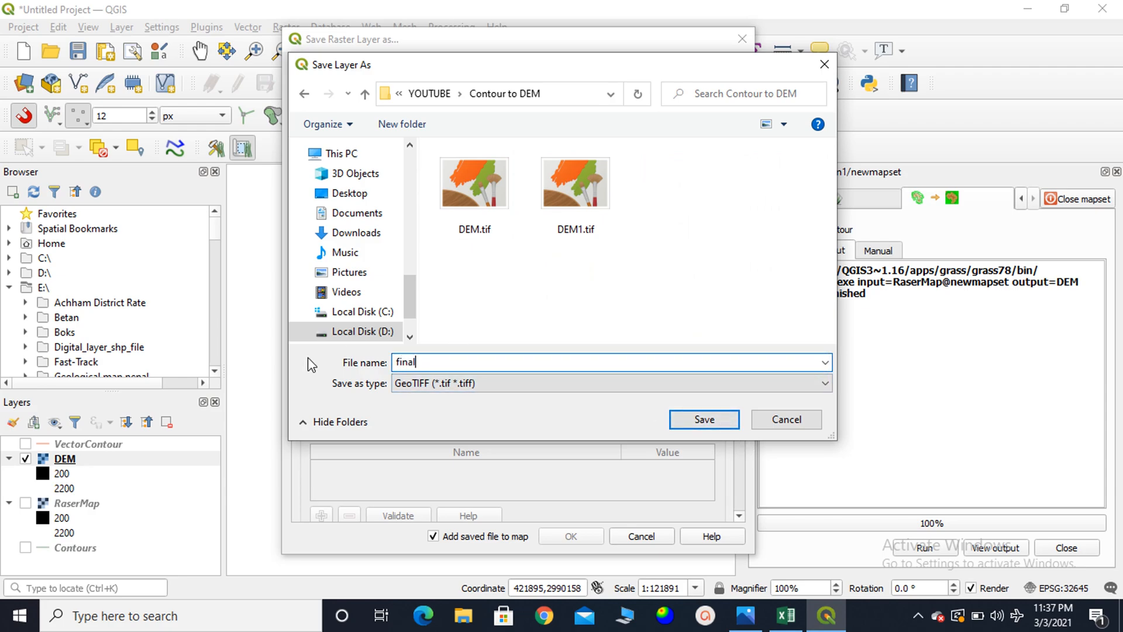
{"action": "left_click", "coordinate": [698, 424]}
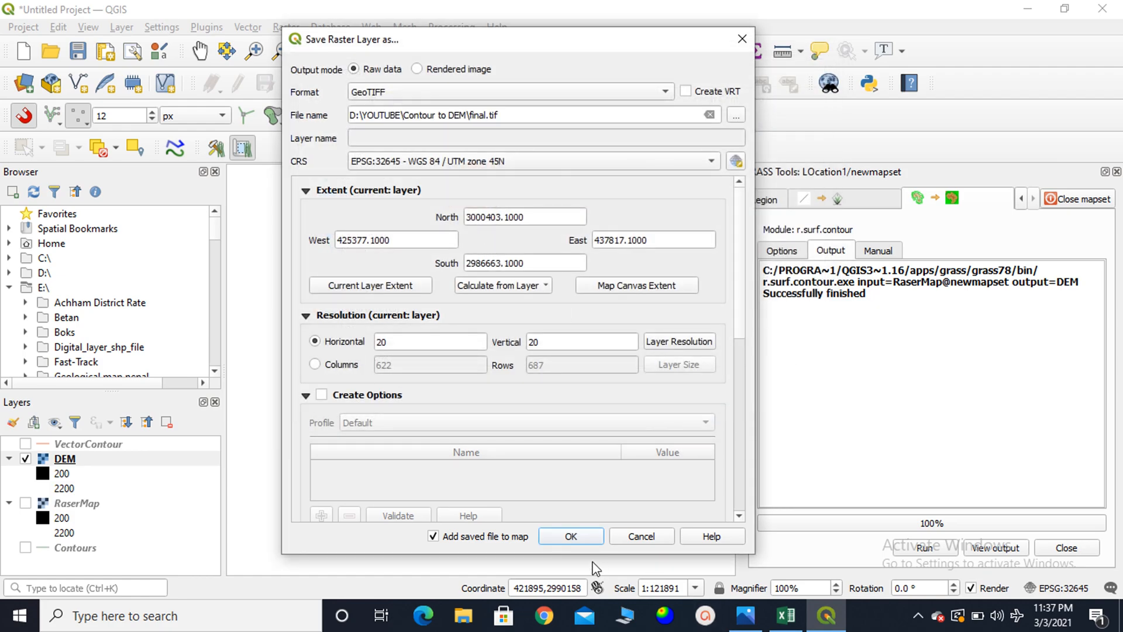
{"action": "left_click", "coordinate": [571, 536]}
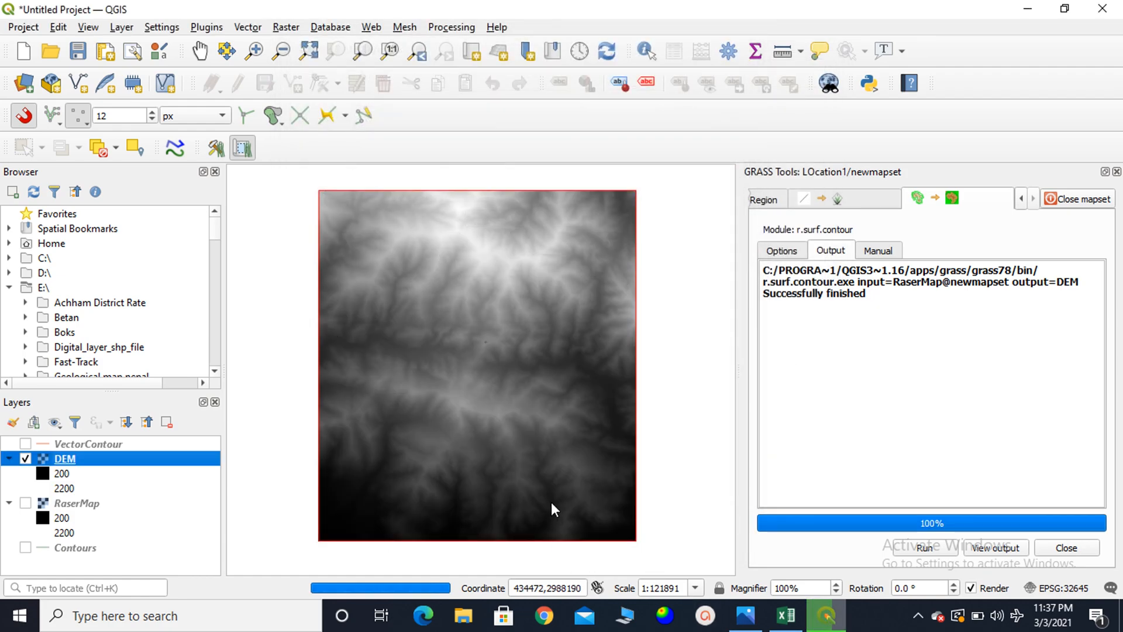